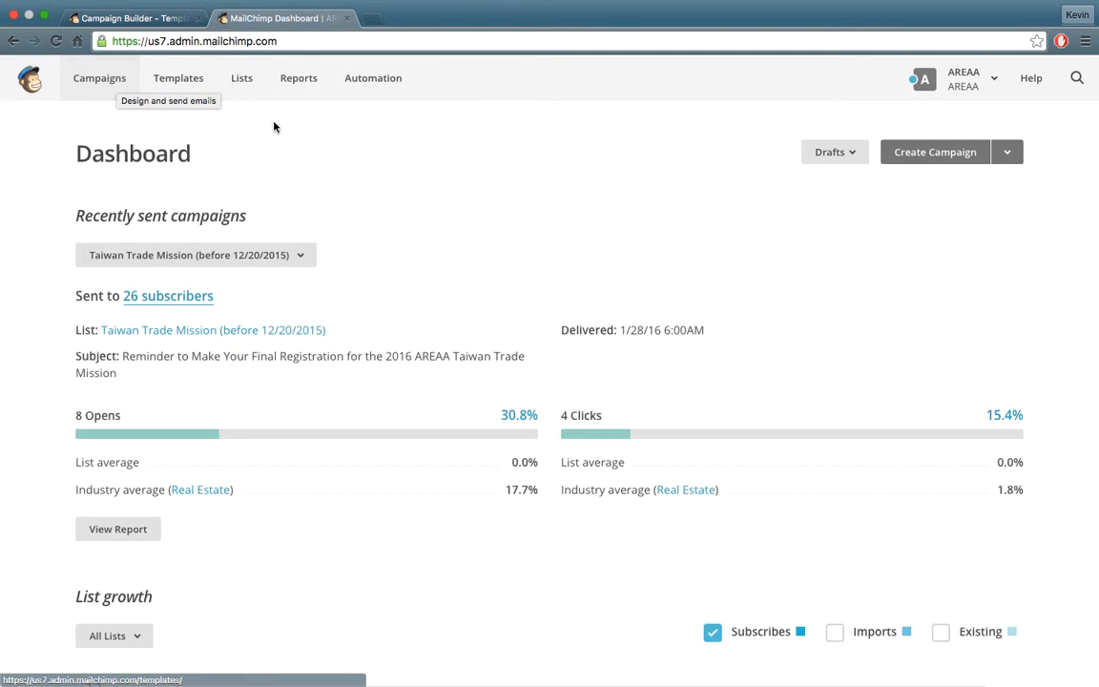
Go from the Dashboard to the Lists page showing all existing subscriber audiences.
left_click(243, 82)
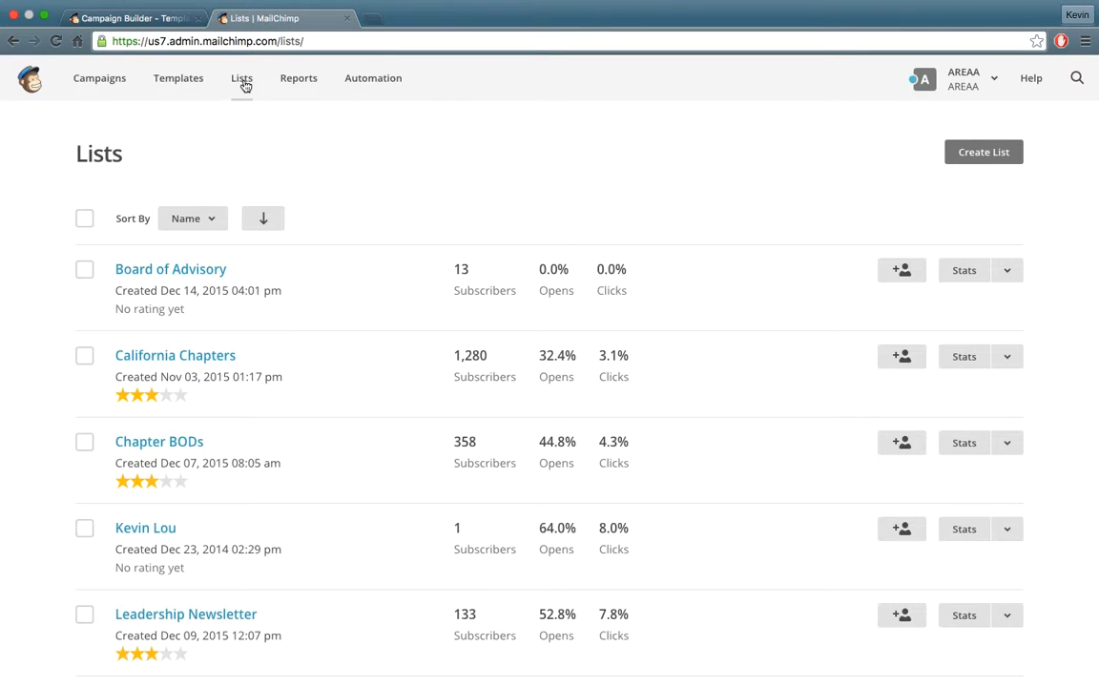
Start a brand new list named 'Sample' with a sender e-mail and from name AREAA.
left_click(1009, 157)
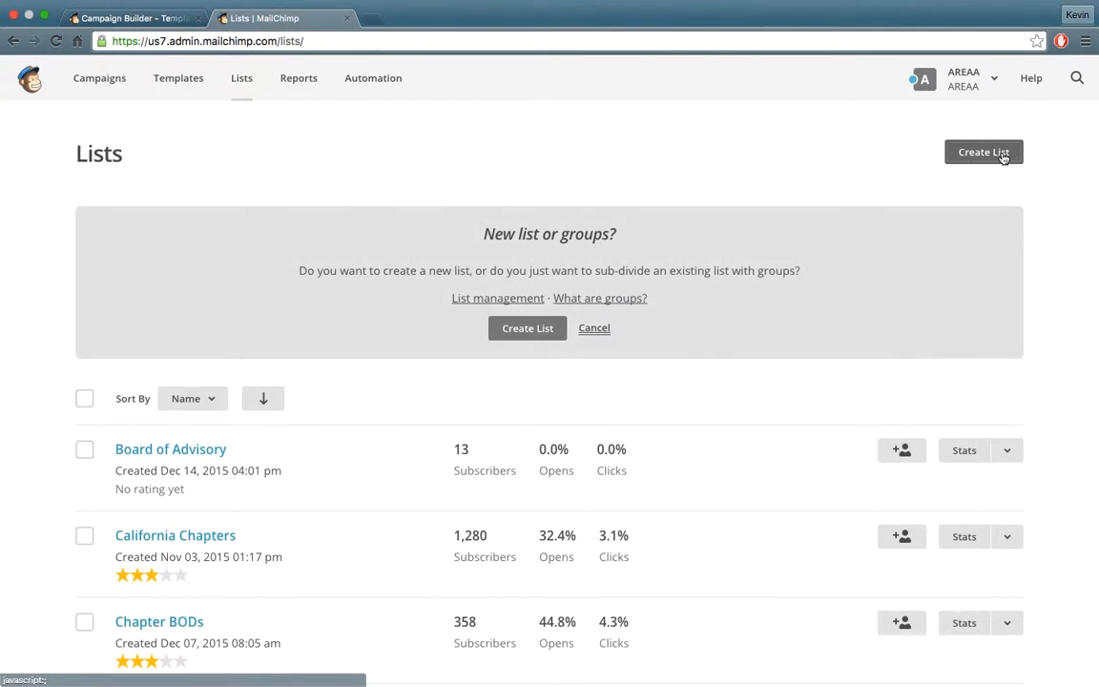
left_click(529, 330)
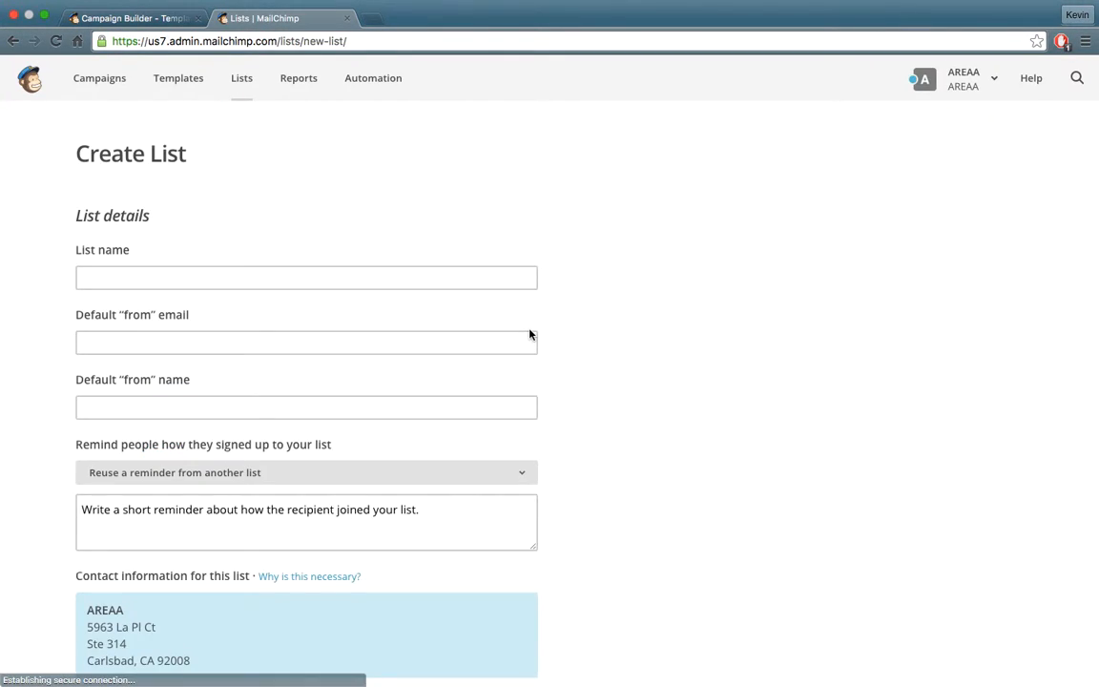
left_click(455, 277)
type("Sample")
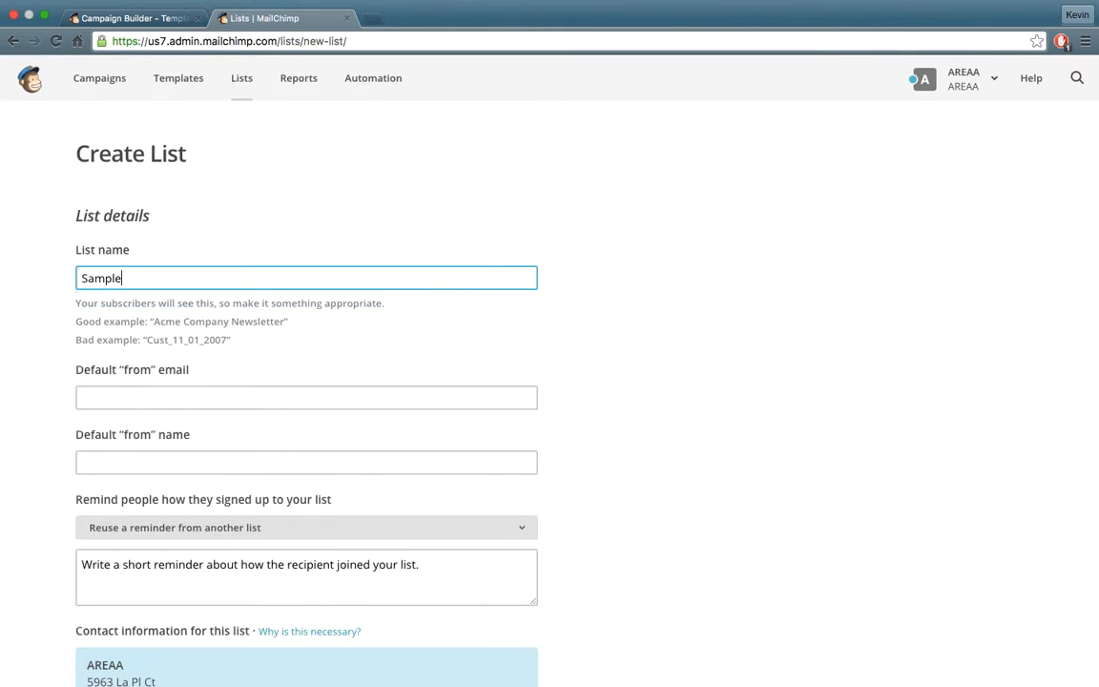
key("Tab")
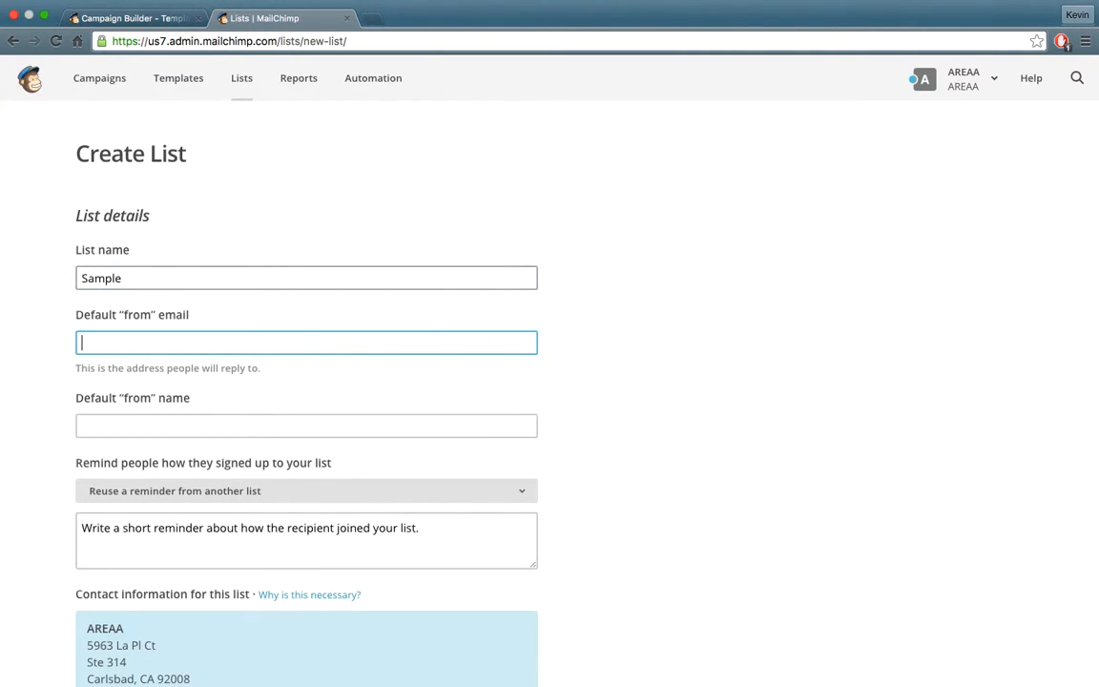
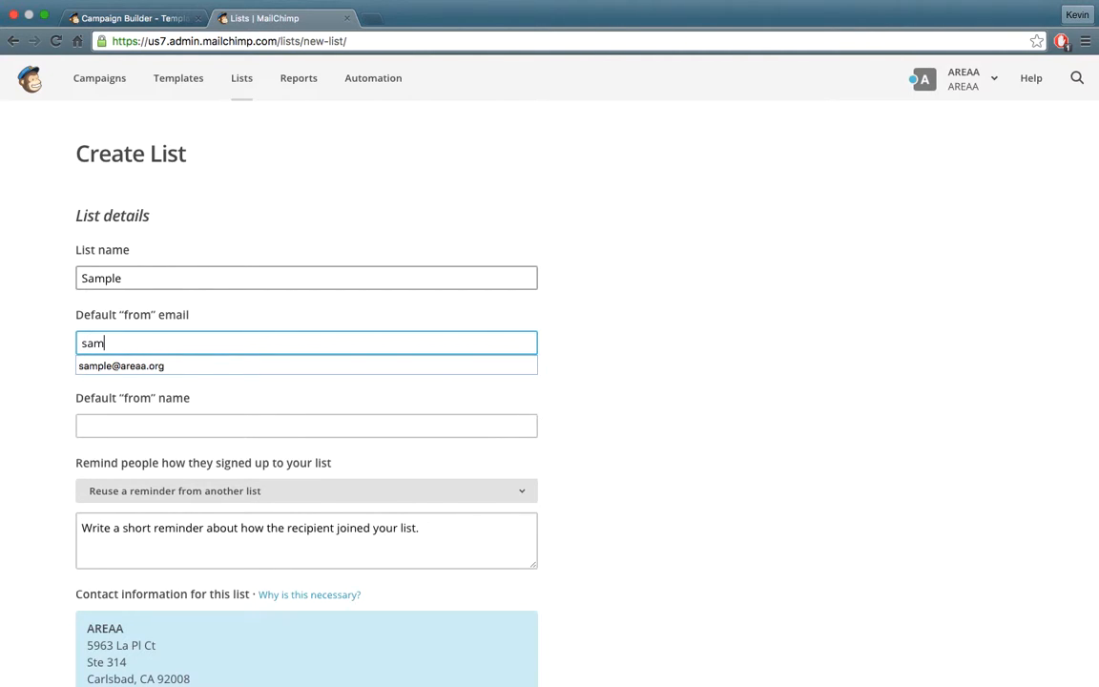
key("Tab")
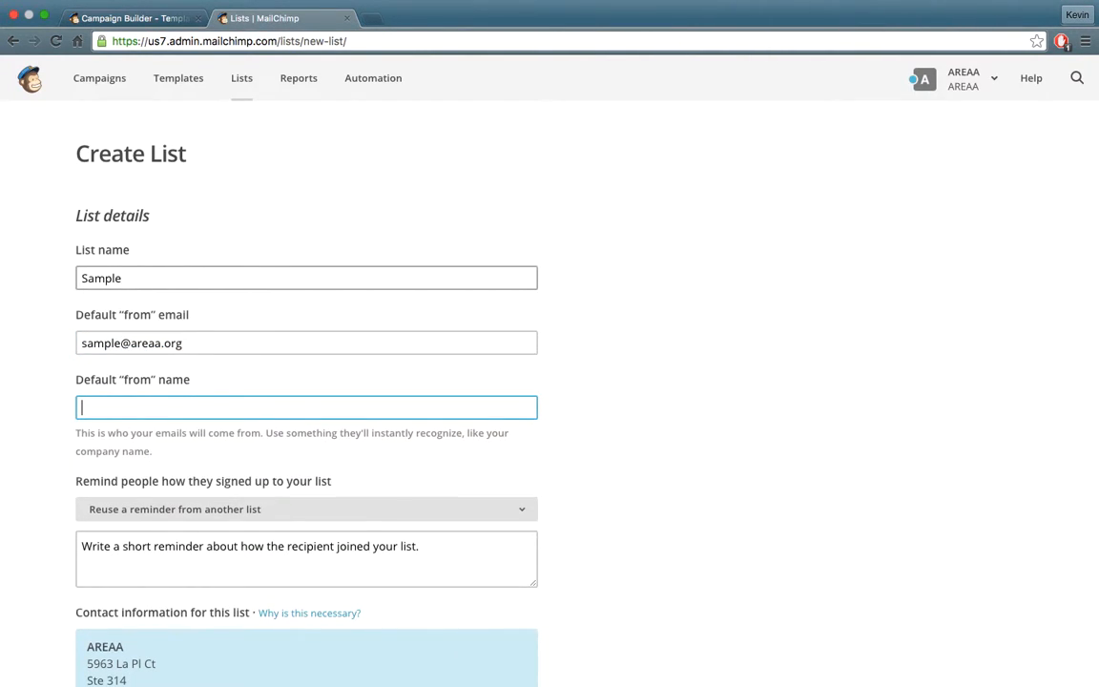
type("AREAA")
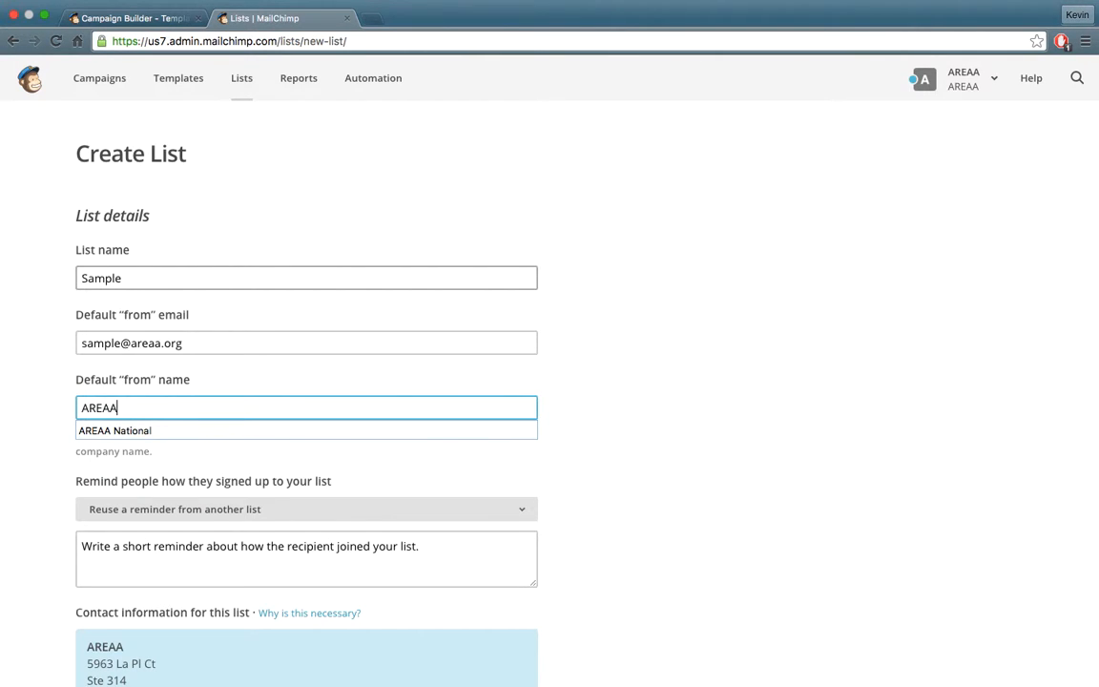
key("Tab")
Reuse the Mailing List signup reminder, edit the contact info, and save the Sample list.
scroll(373, 356, "down", 3)
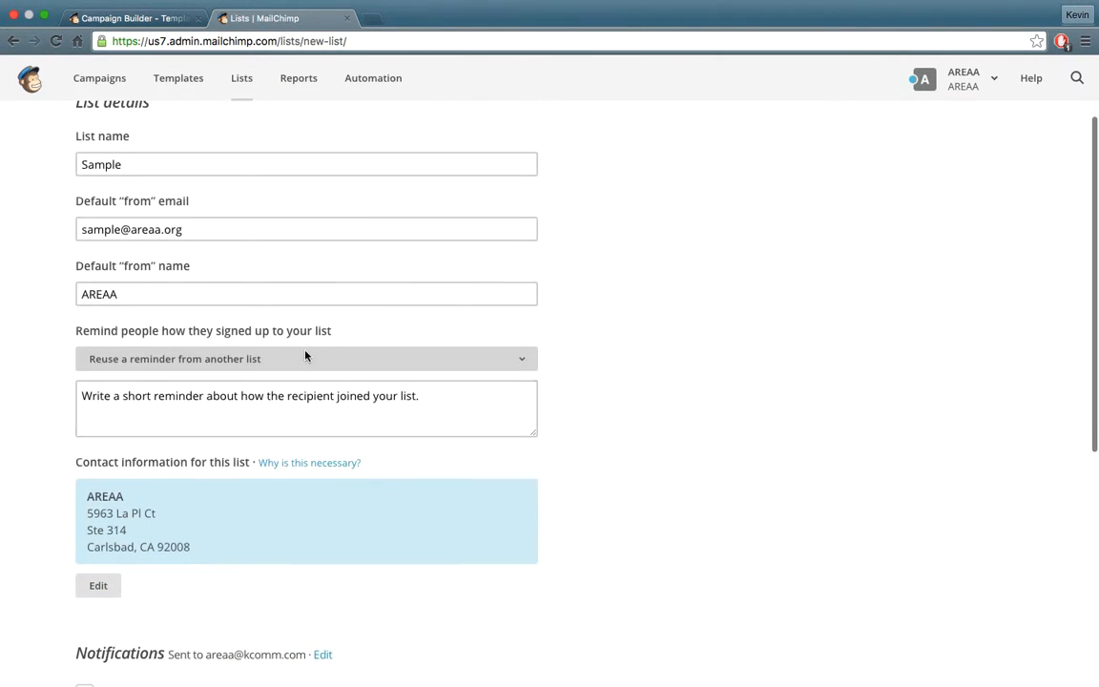
scroll(410, 430, "down", 3)
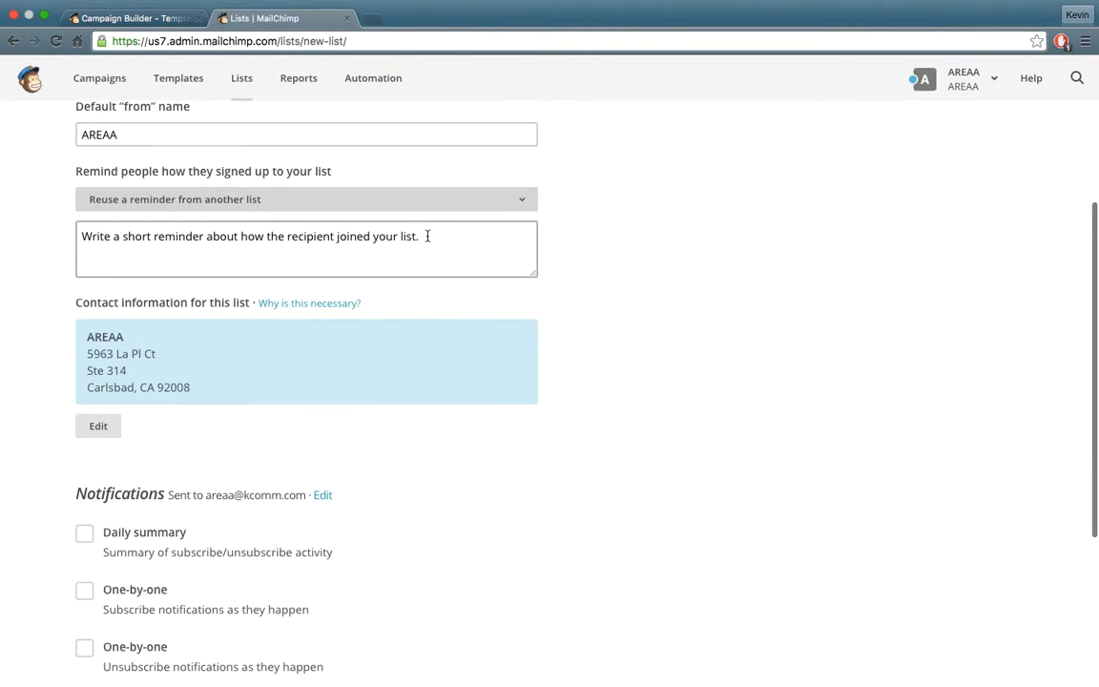
left_click(408, 198)
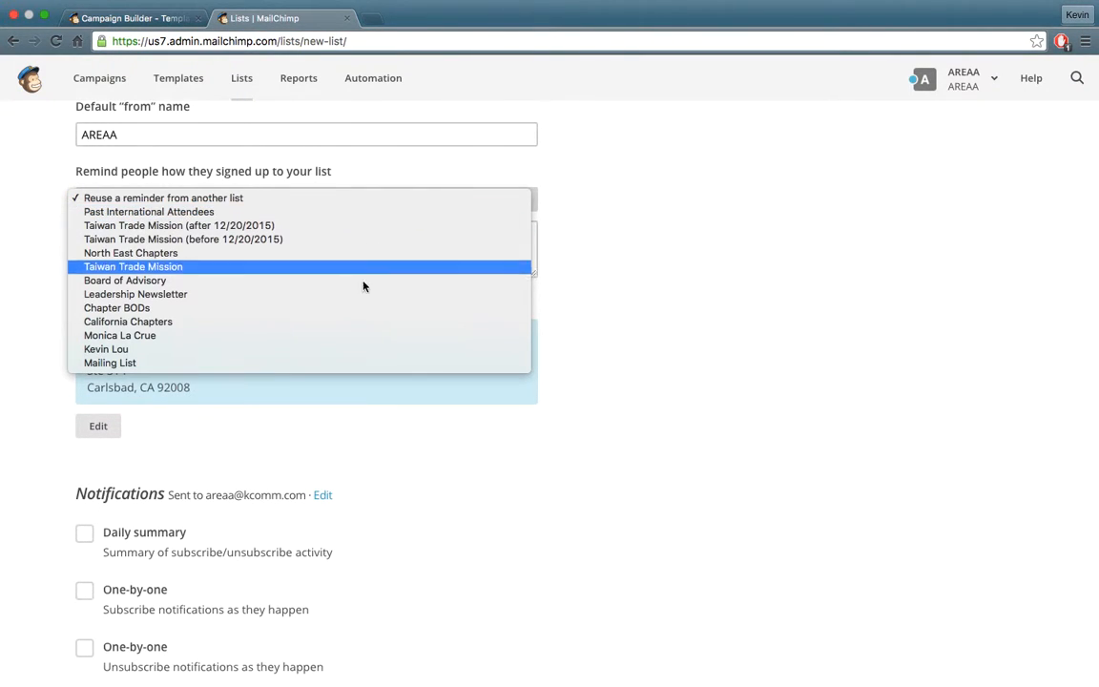
left_click(325, 363)
left_click(325, 251)
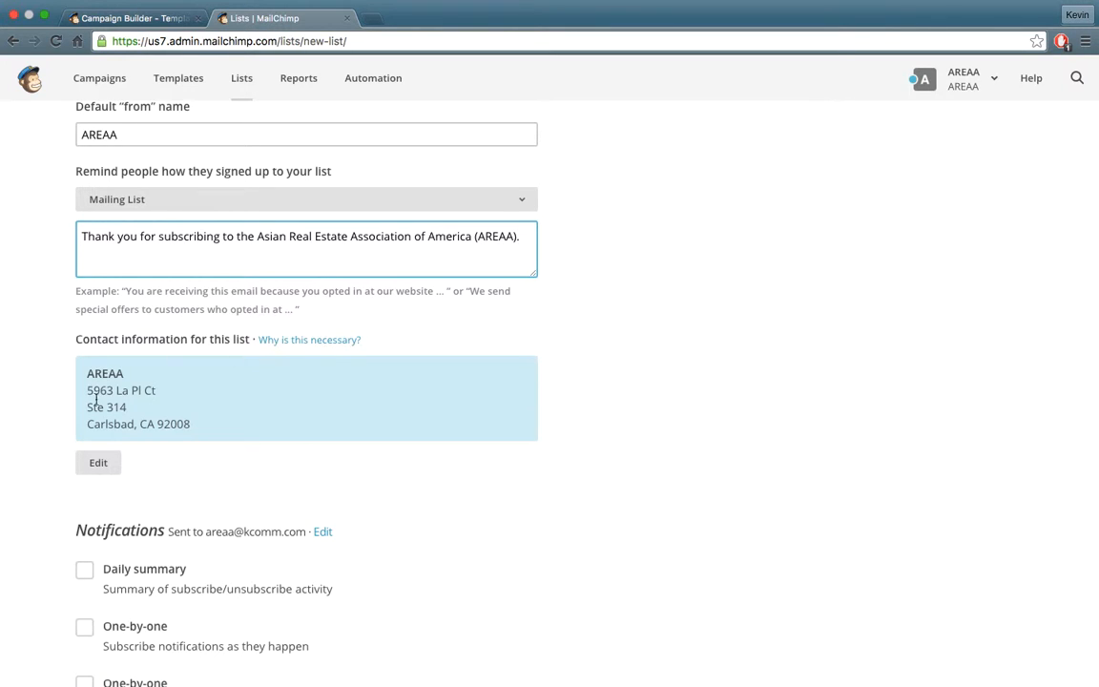
left_click(86, 462)
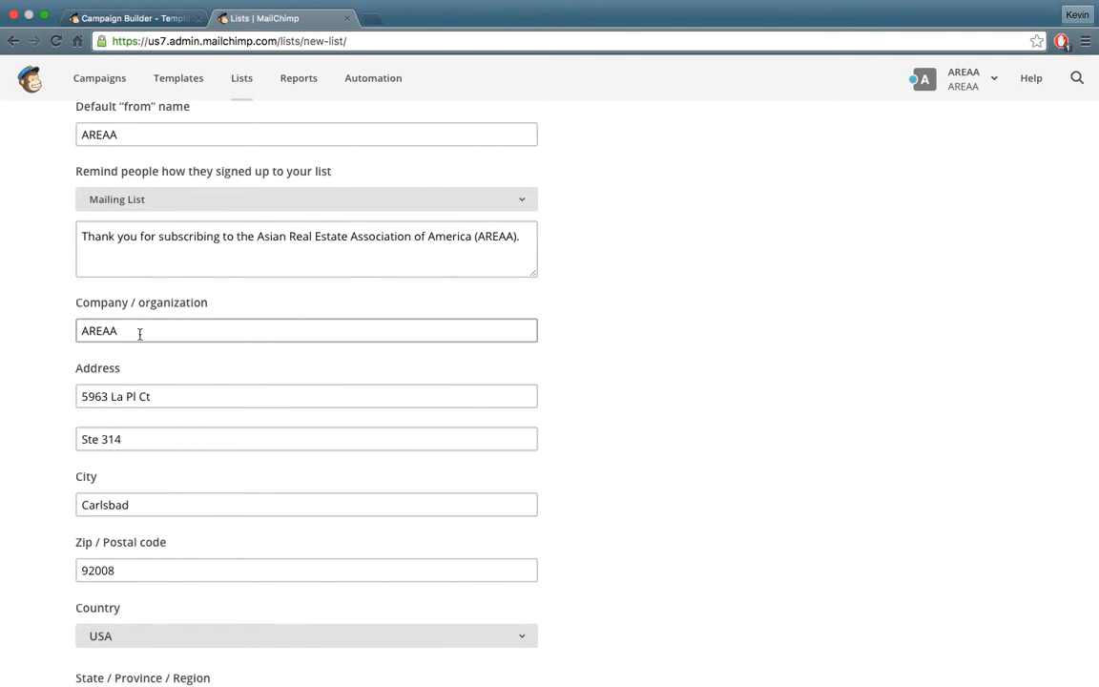
scroll(154, 415, "down", 3)
scroll(152, 429, "down", 10)
left_click(96, 459)
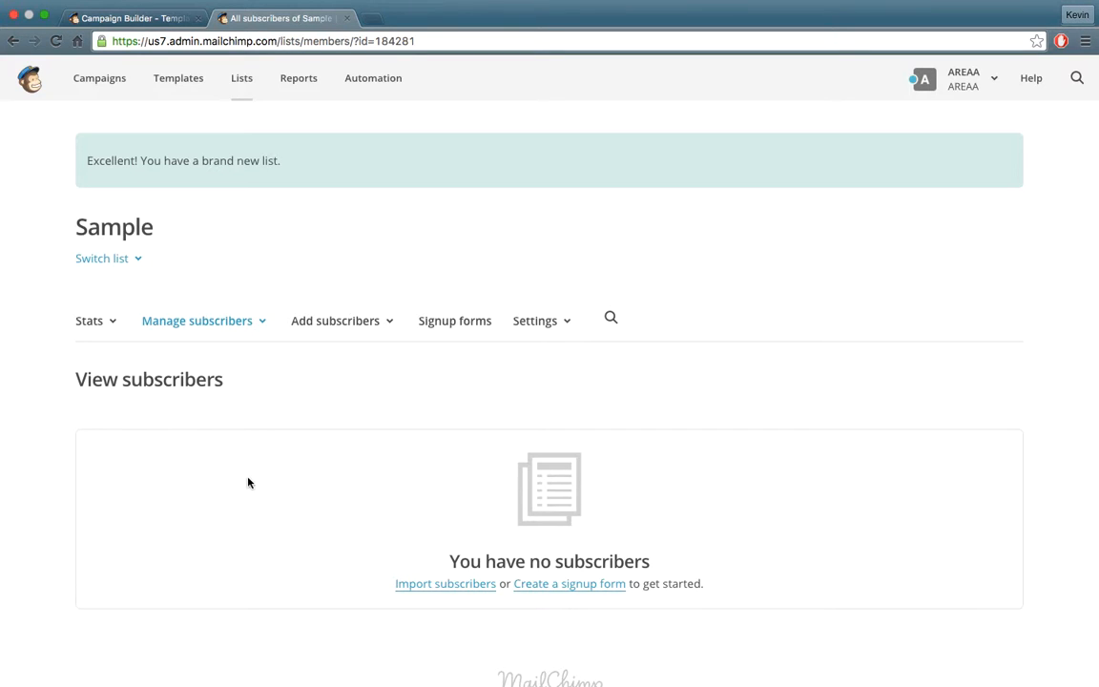
Open the Add subscribers dropdown on the empty Sample list page.
left_click(378, 328)
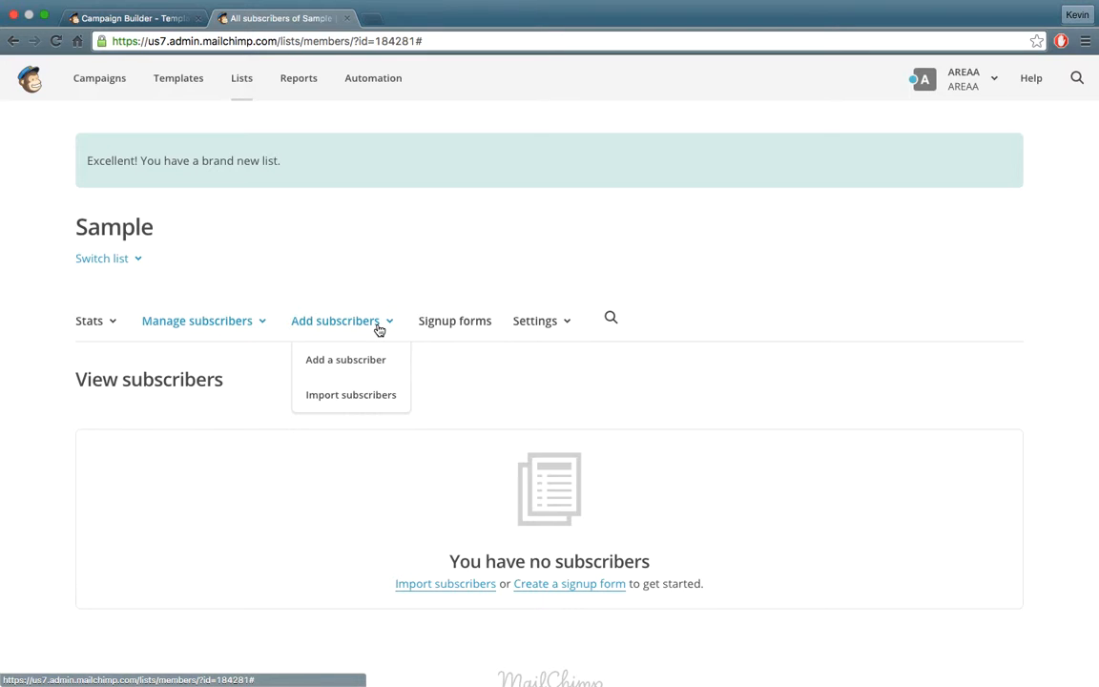
Choose Import subscribers using the Copy/paste from file option.
left_click(351, 395)
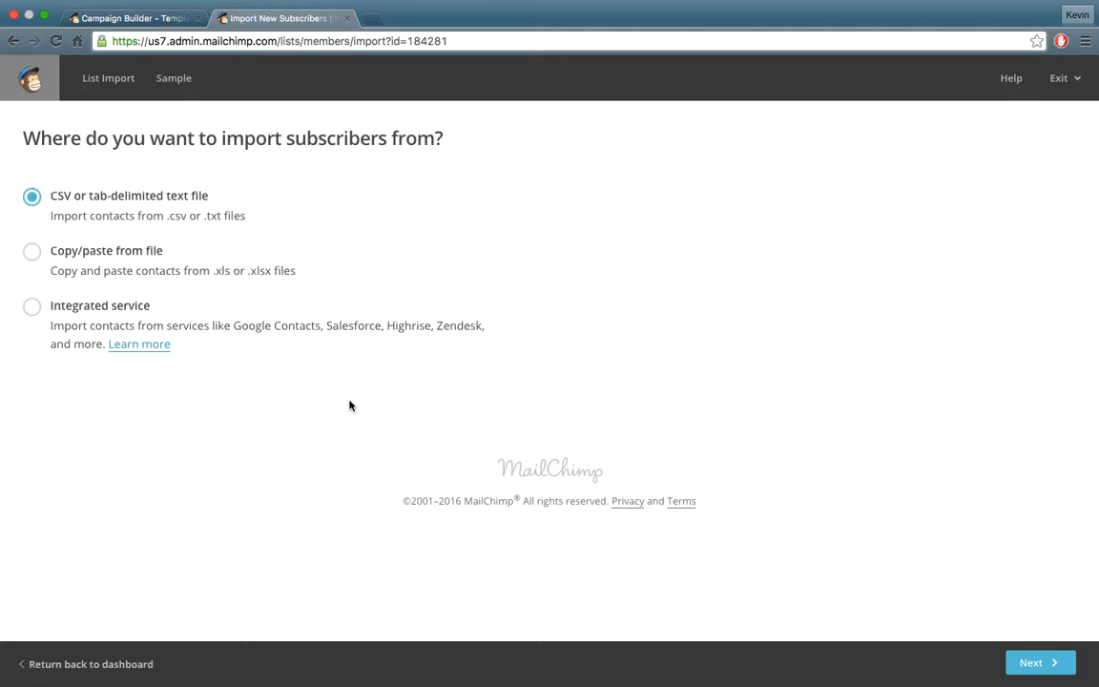
left_click(30, 250)
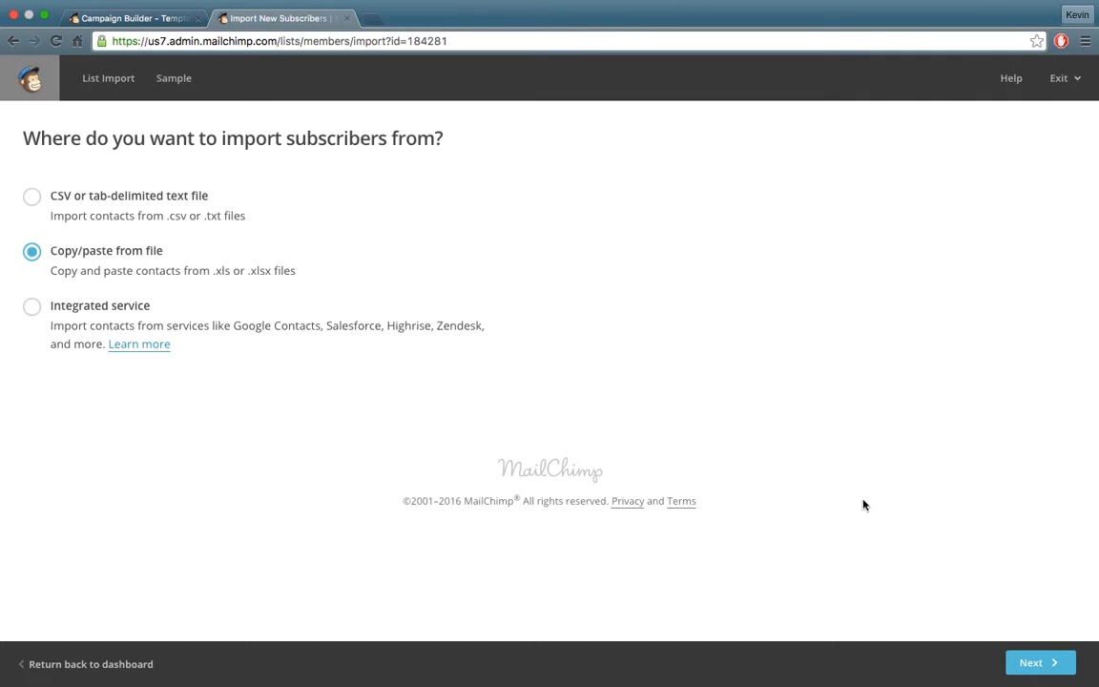
left_click(1040, 663)
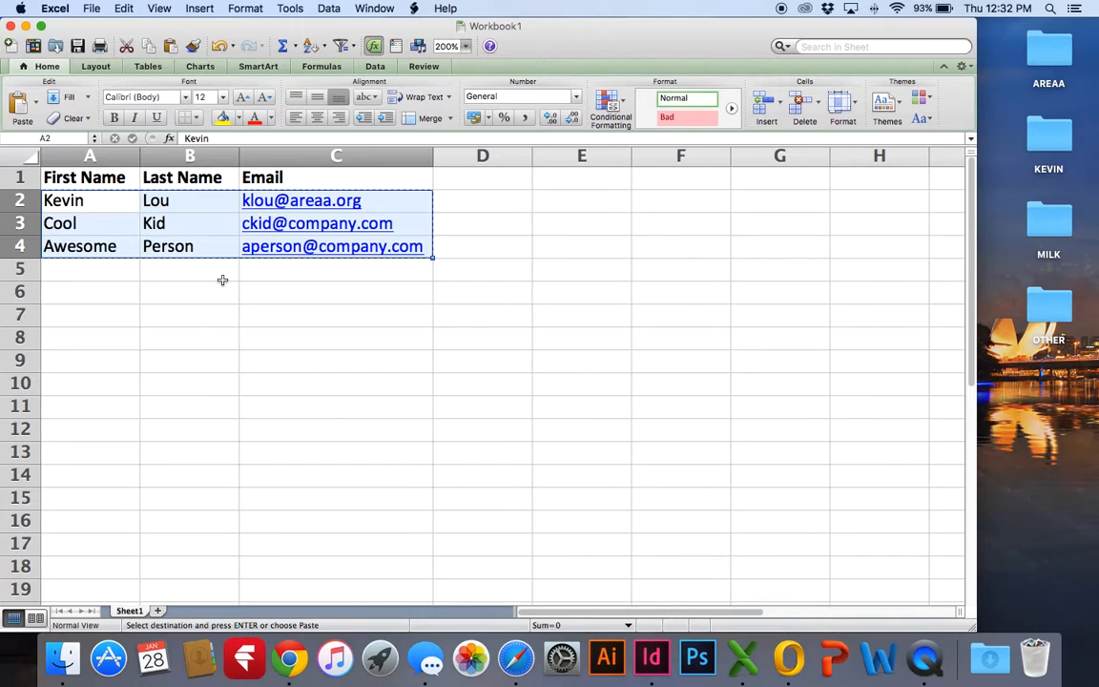
Copy contact rows A2:C4 from the Excel sheet and return to the import page.
left_click(225, 306)
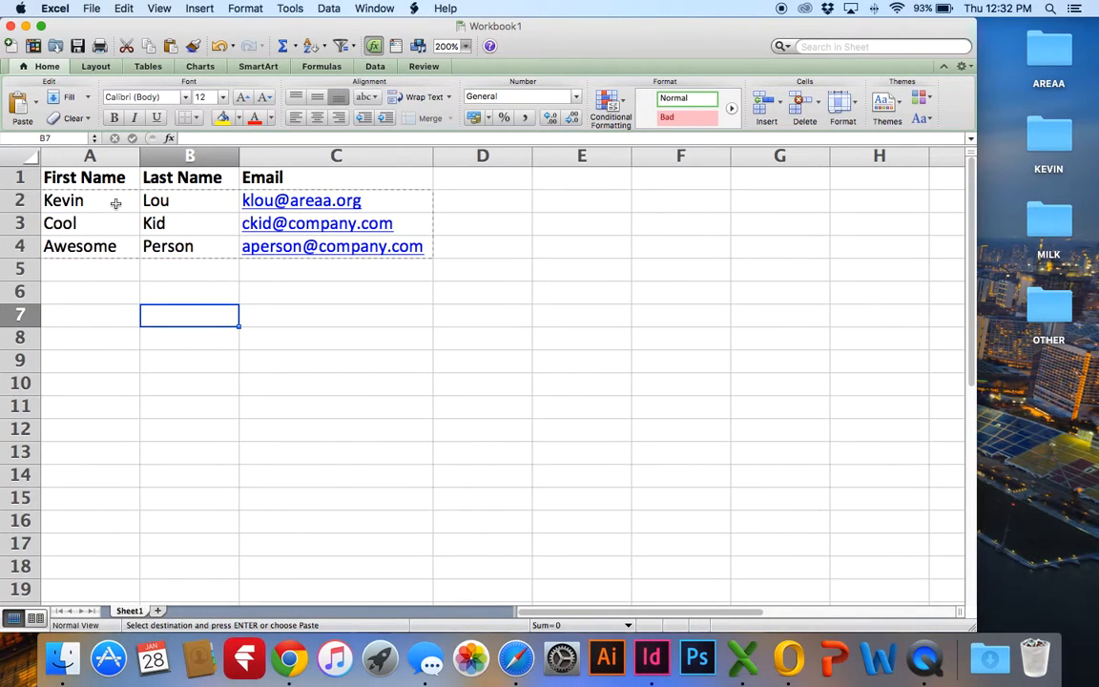
left_click_drag(113, 200, 351, 248)
key("super+c")
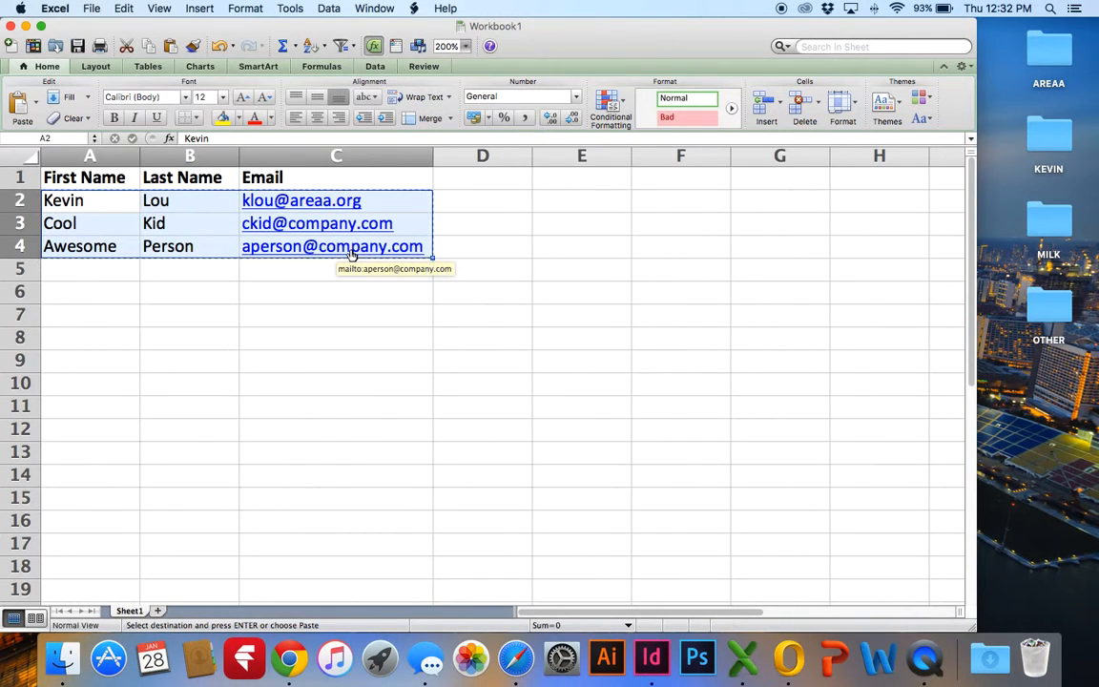
key("ctrl+Left")
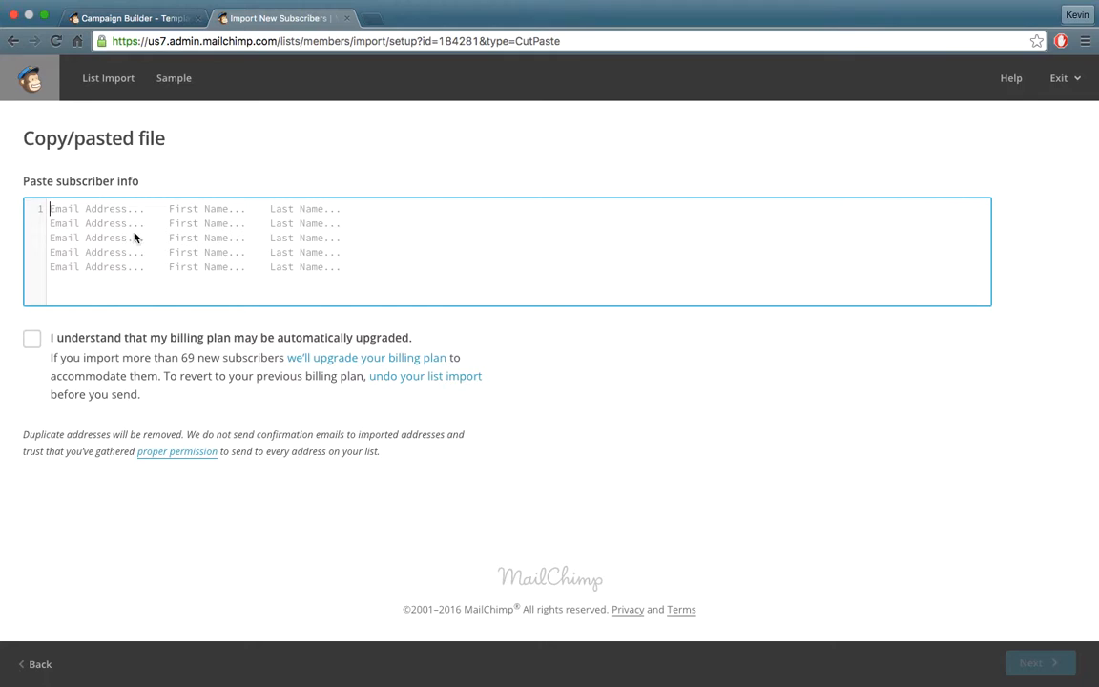
Paste the three contact rows and acknowledge the possible billing plan upgrade.
key("super+v")
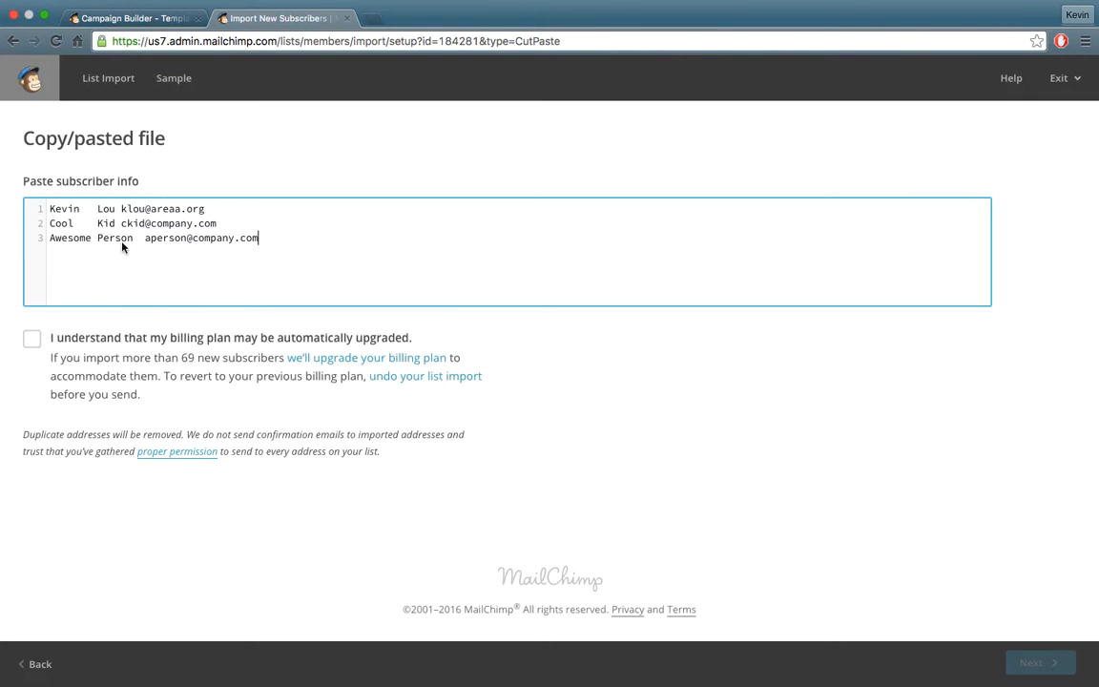
left_click(38, 348)
left_click(1049, 665)
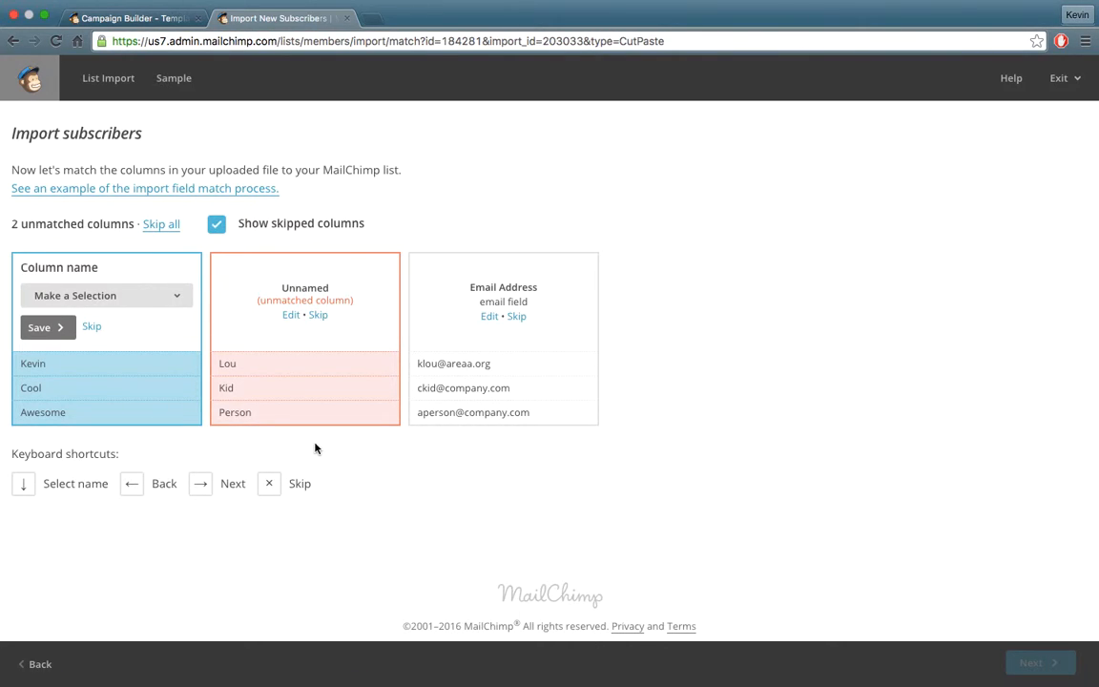
Map the columns to First Name, Last Name and Email Address, then import as Subscribed.
left_click(143, 305)
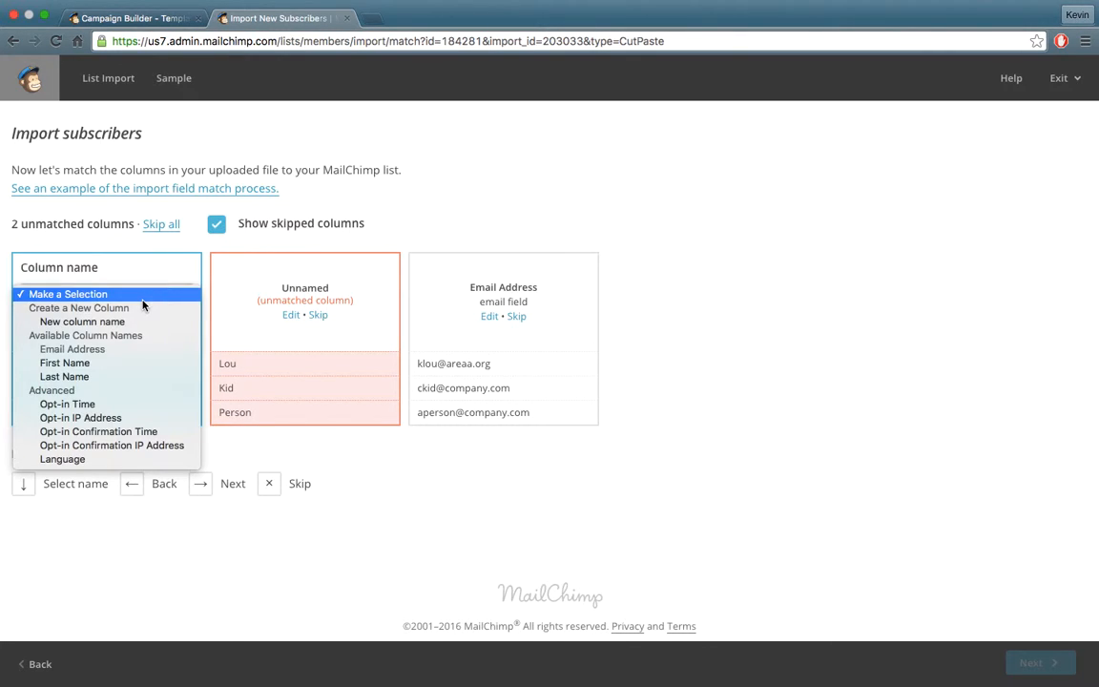
left_click(119, 364)
left_click(54, 329)
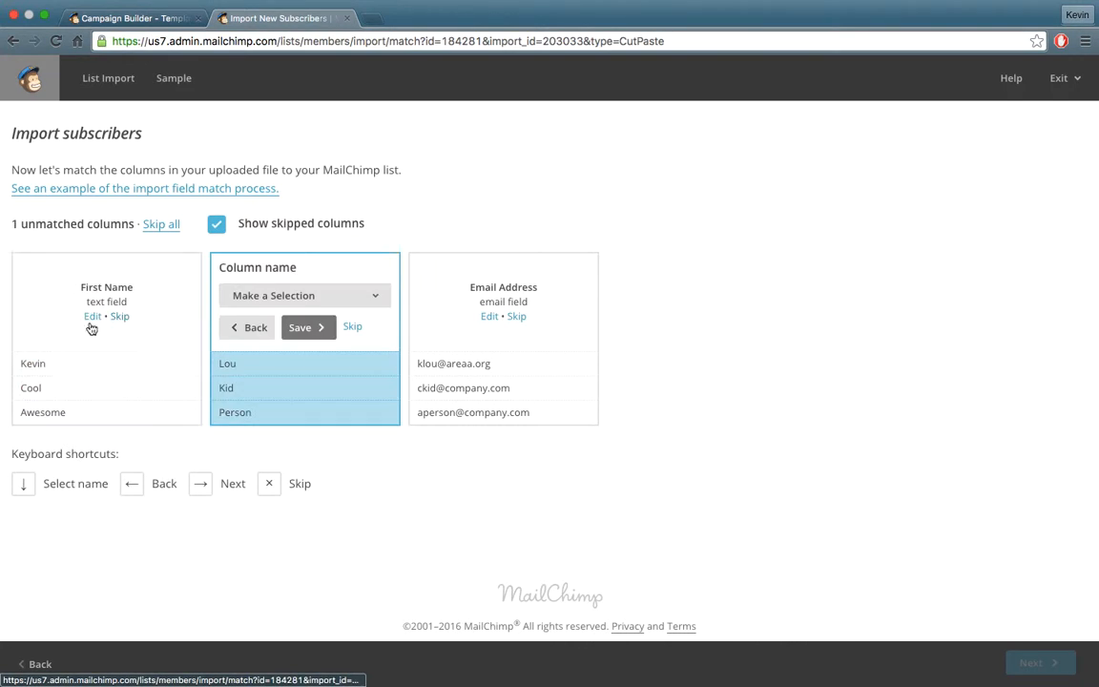
left_click(352, 303)
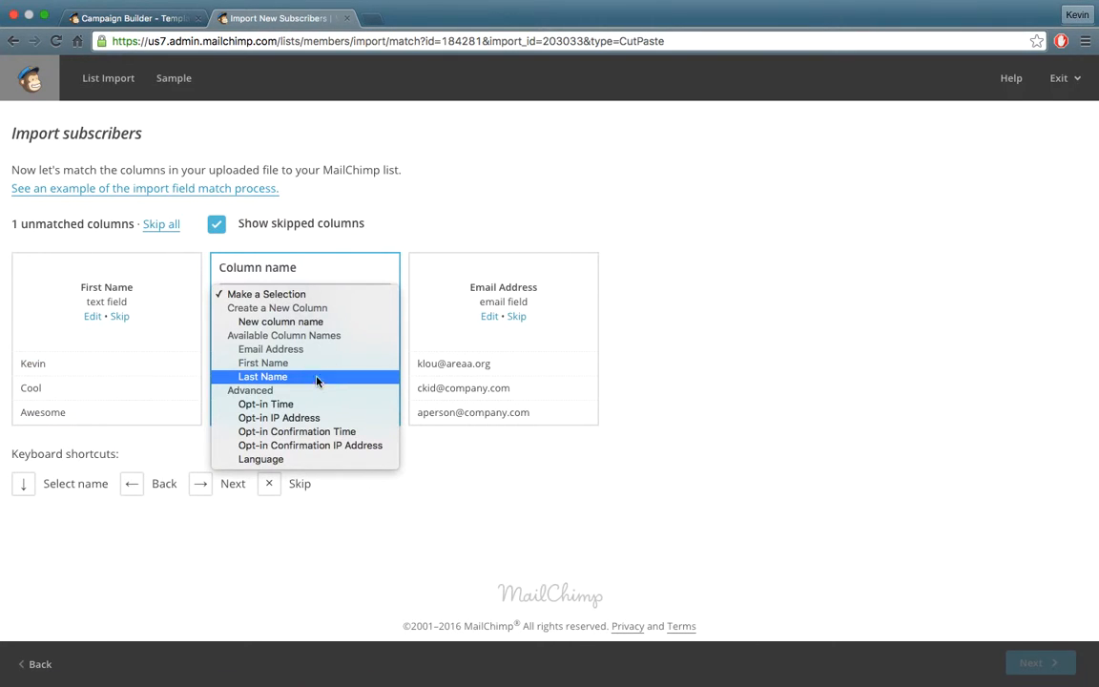
left_click(316, 381)
left_click(302, 339)
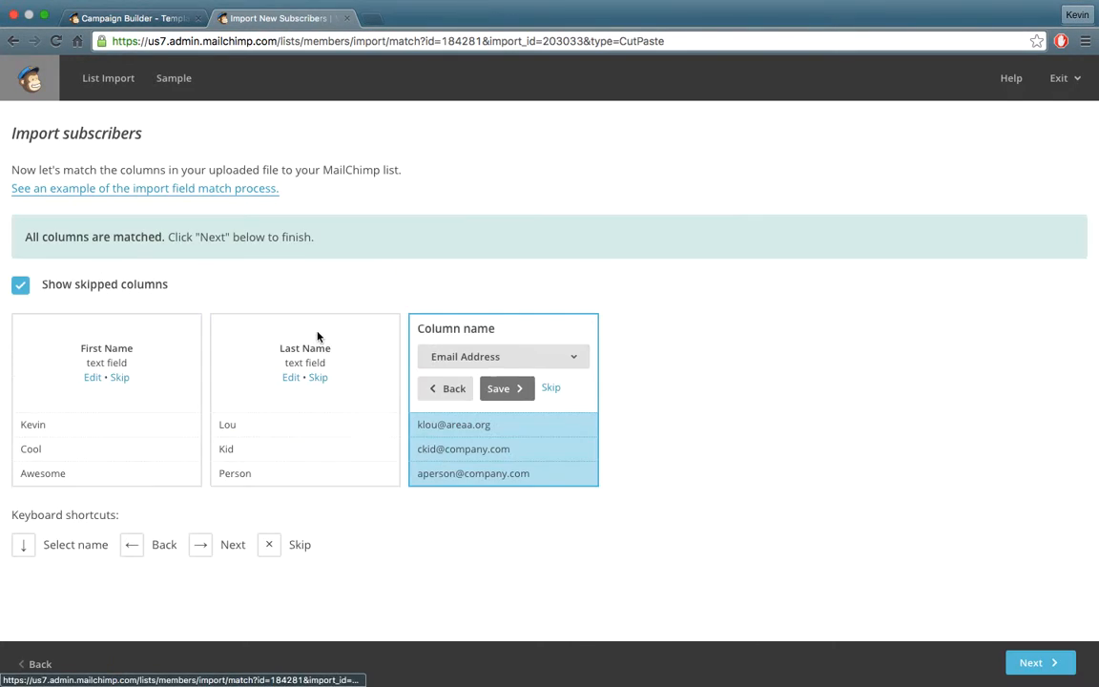
left_click(510, 395)
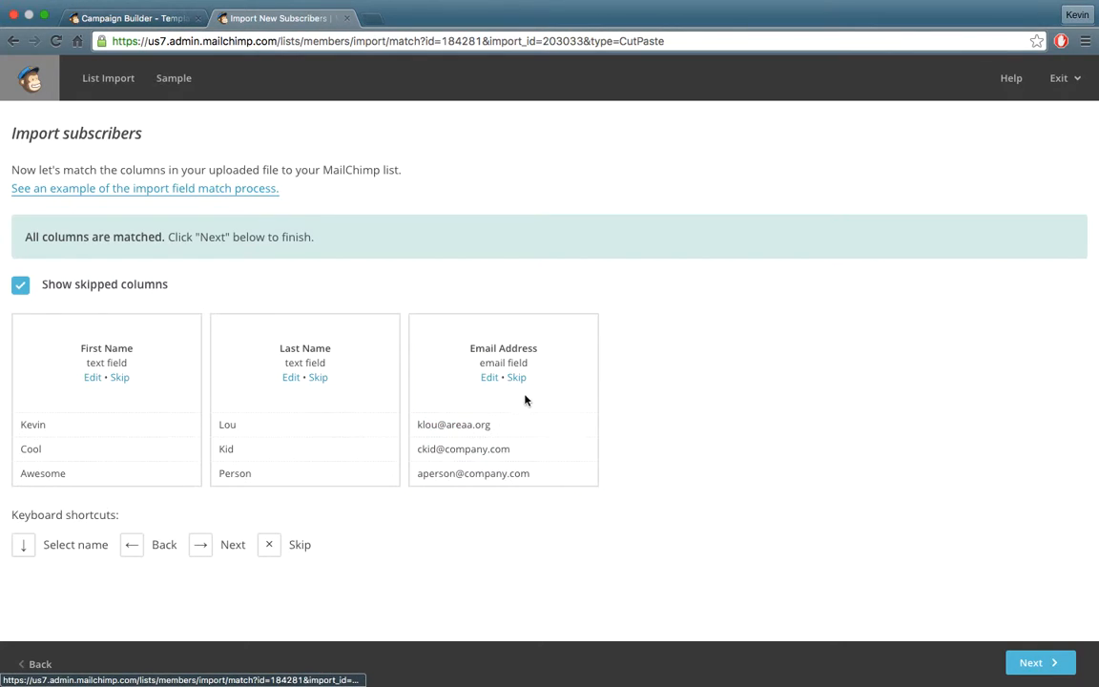
left_click(1032, 662)
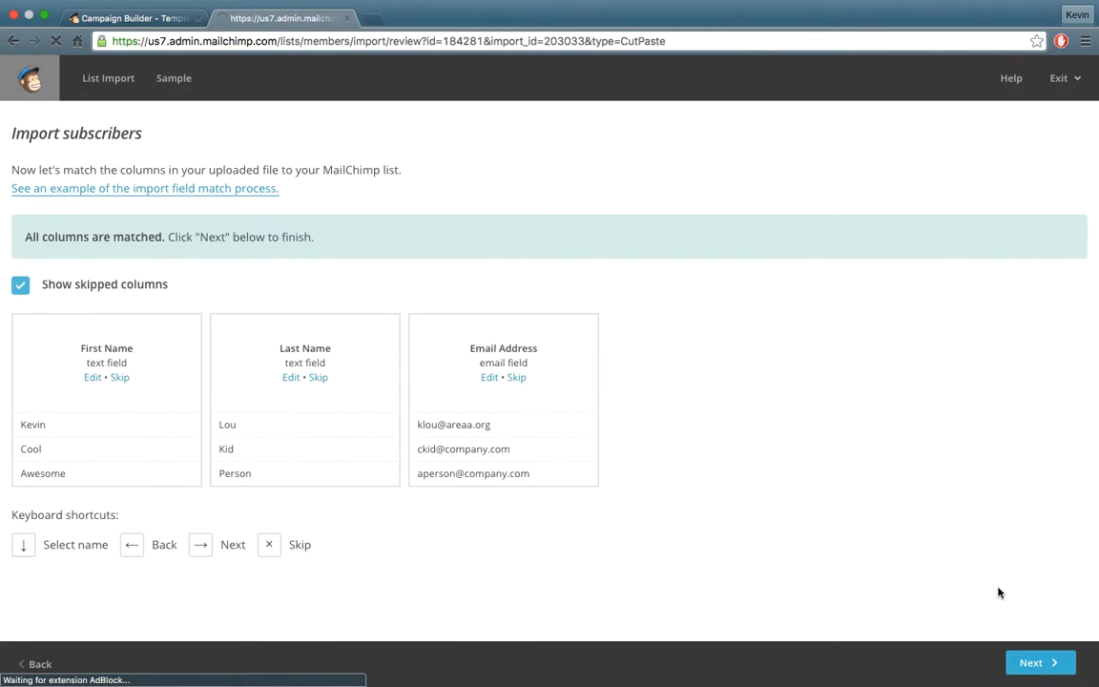
scroll(811, 487, "down", 3)
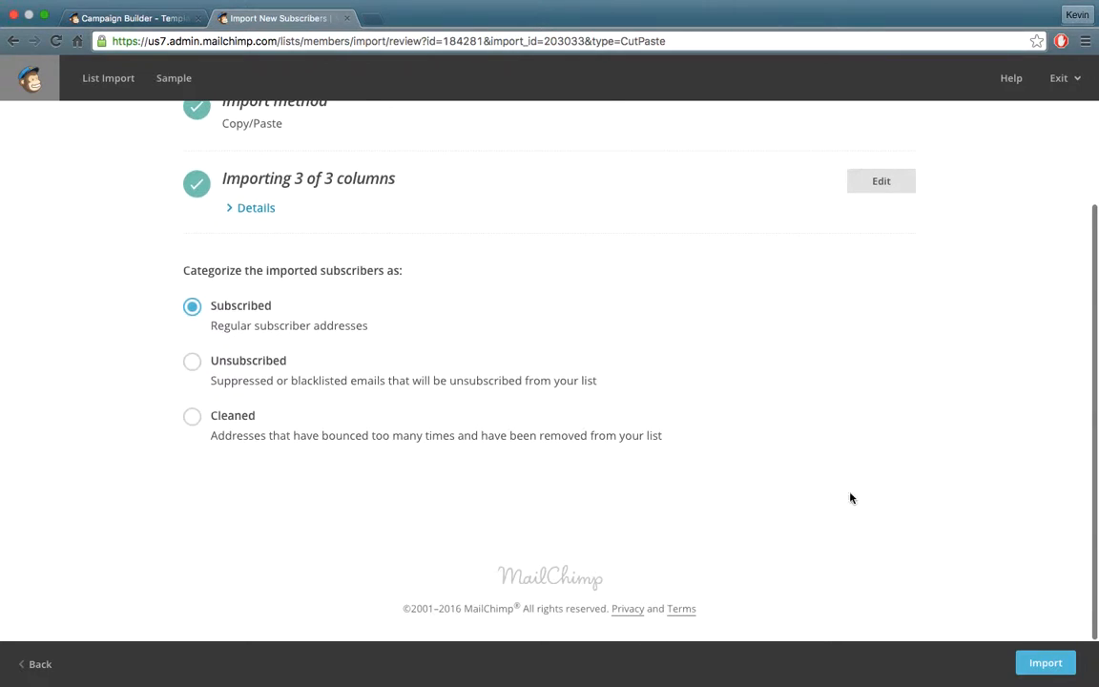
left_click(1046, 663)
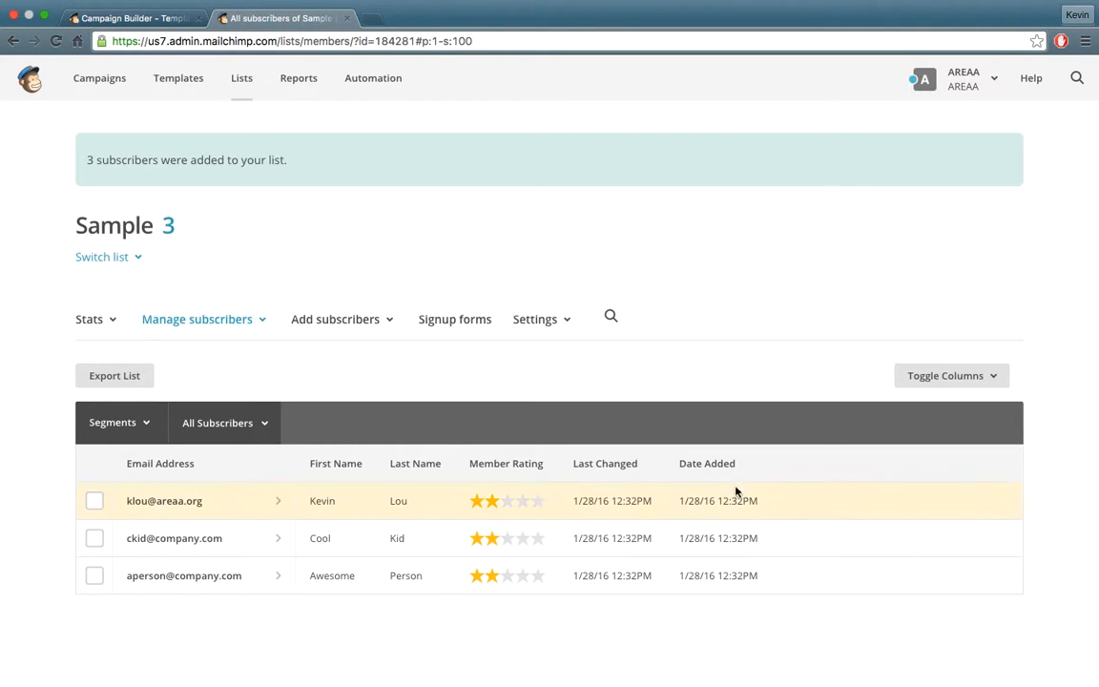
Return to the Lists overview and scroll to find Sample with 3 subscribers.
left_click(243, 84)
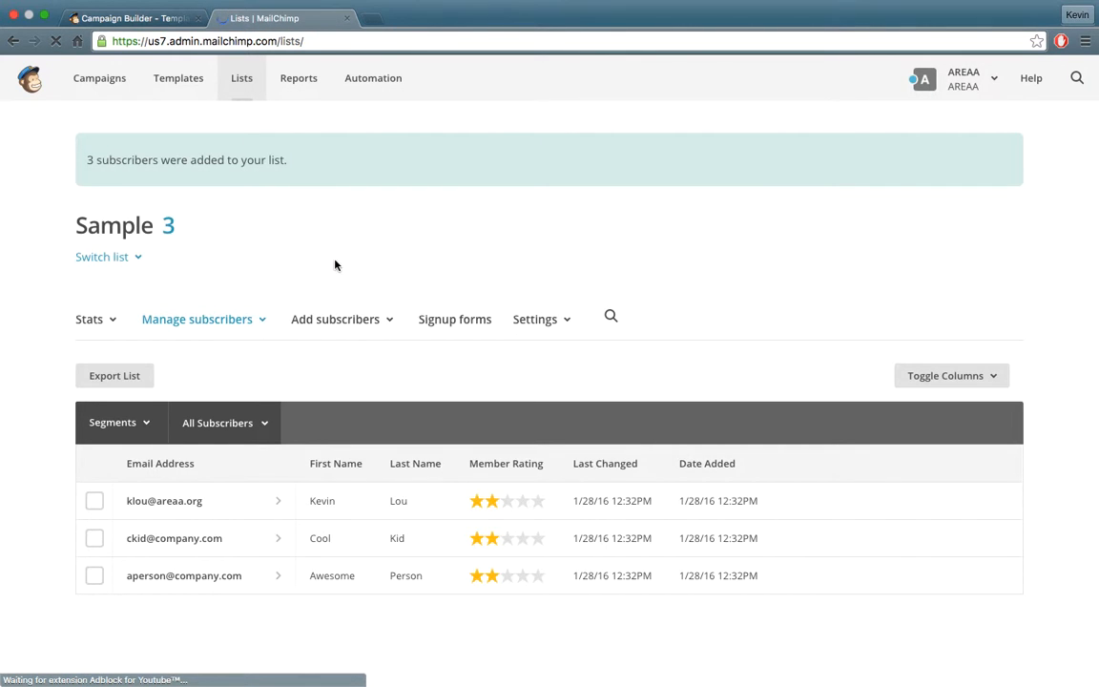
scroll(349, 265, "down", 5)
scroll(349, 266, "down", 6)
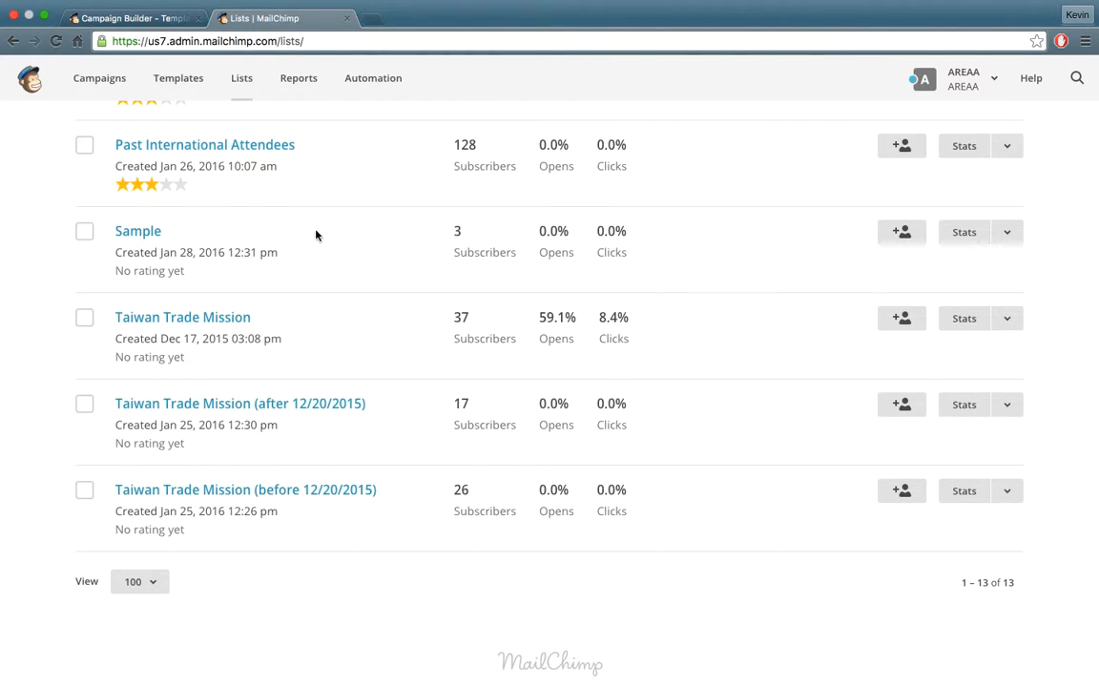
scroll(316, 235, "up", 6)
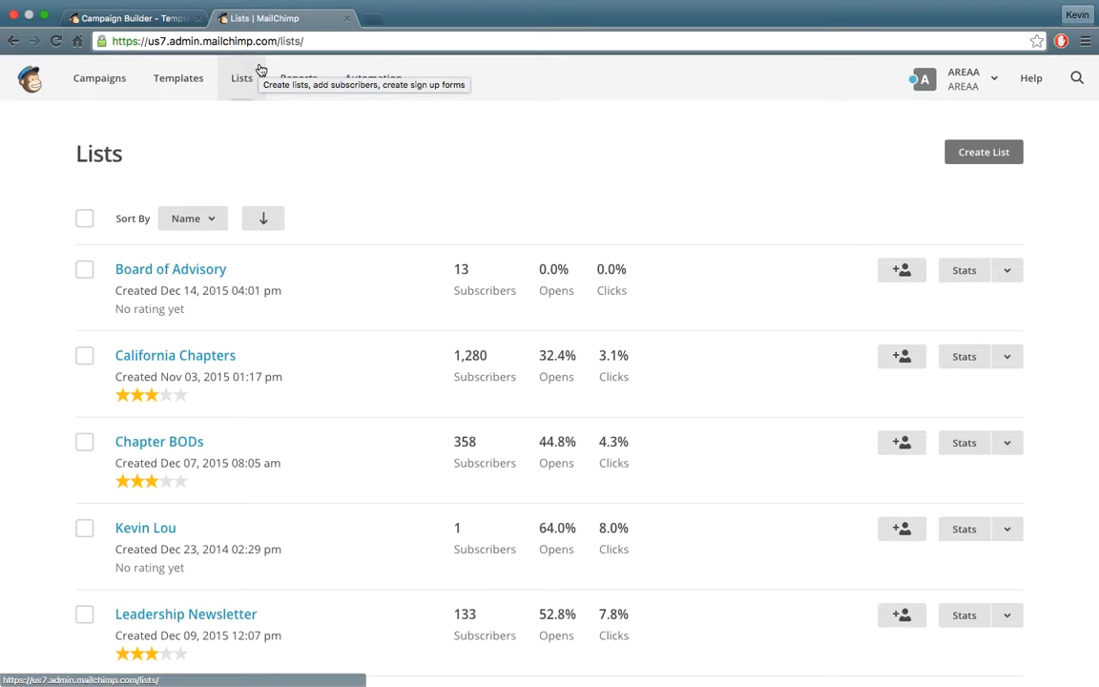
Browse the Campaigns list, check Vietnam Trade Mission's actions menu, then start Create Campaign.
left_click(95, 87)
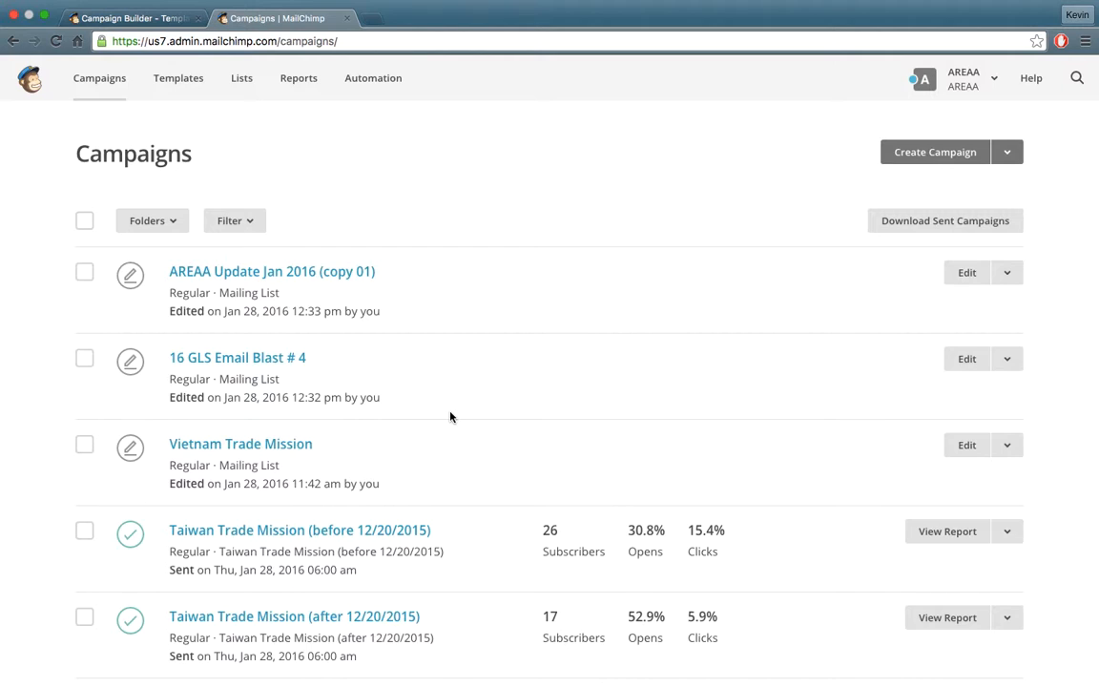
scroll(449, 417, "down", 1)
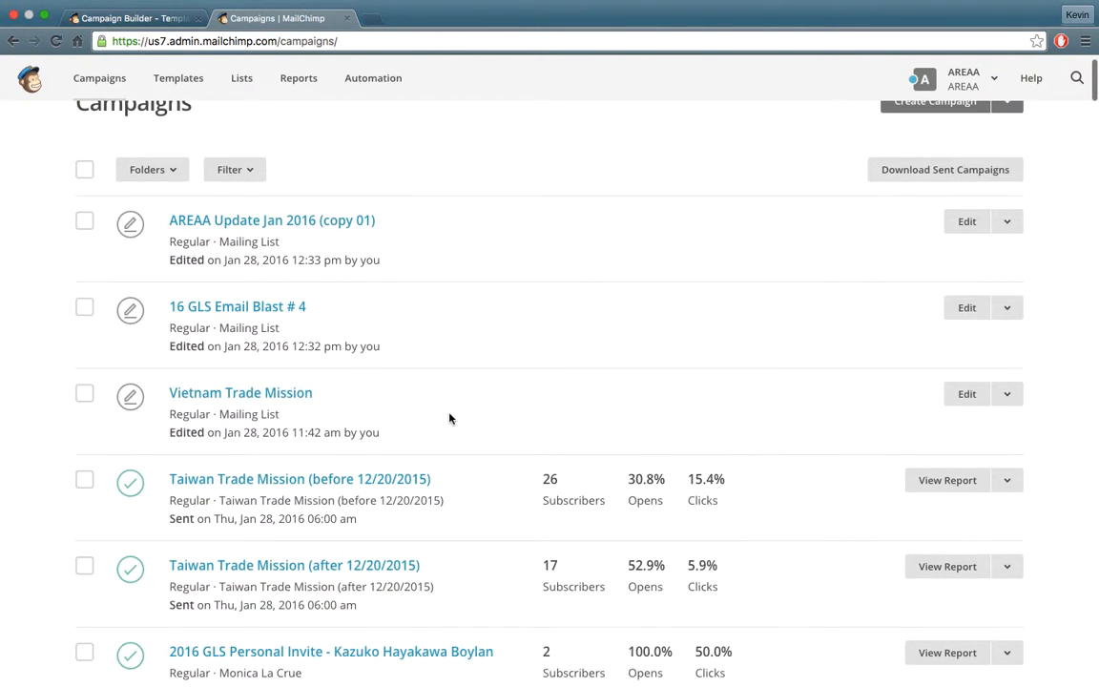
left_click(1016, 402)
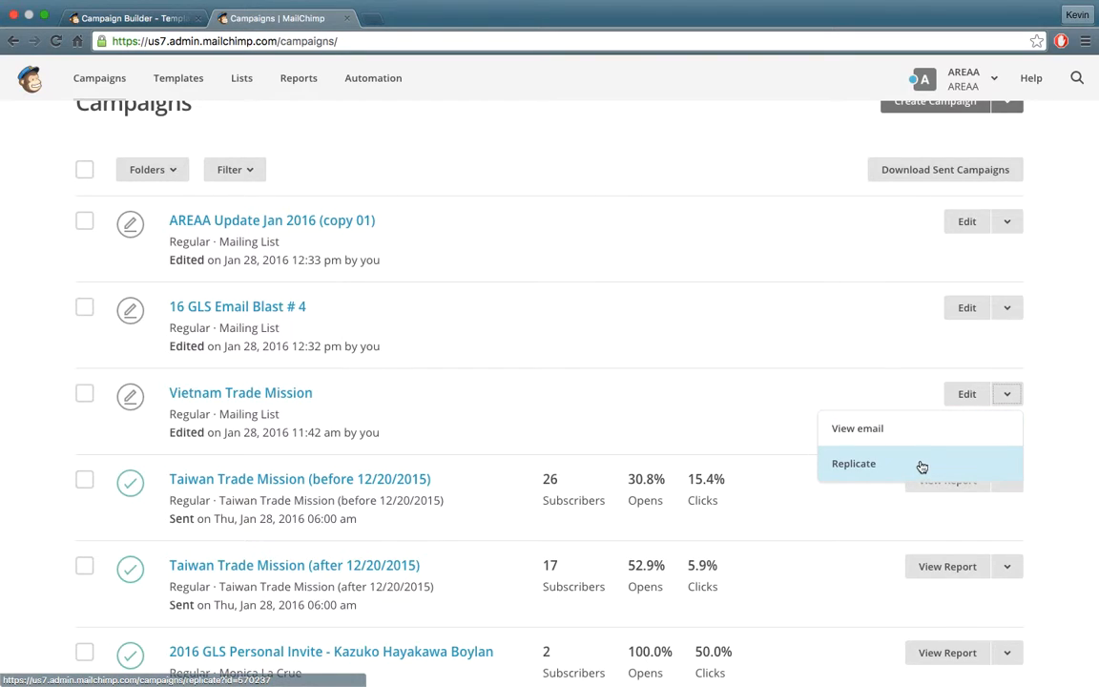
left_click(1047, 380)
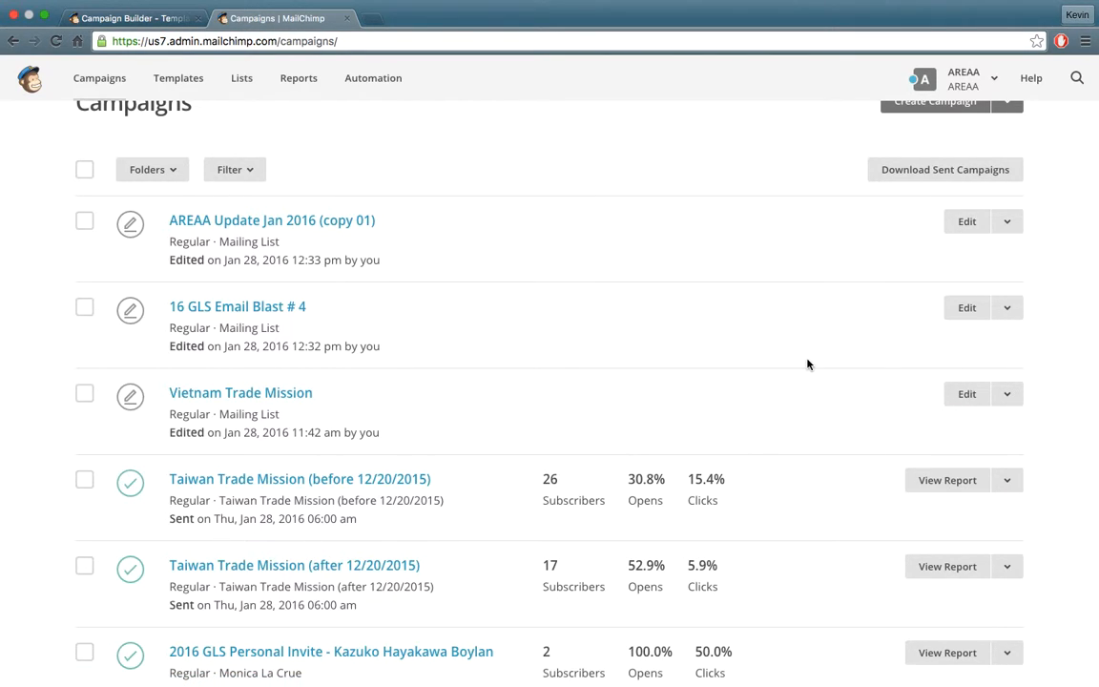
scroll(809, 363, "up", 2)
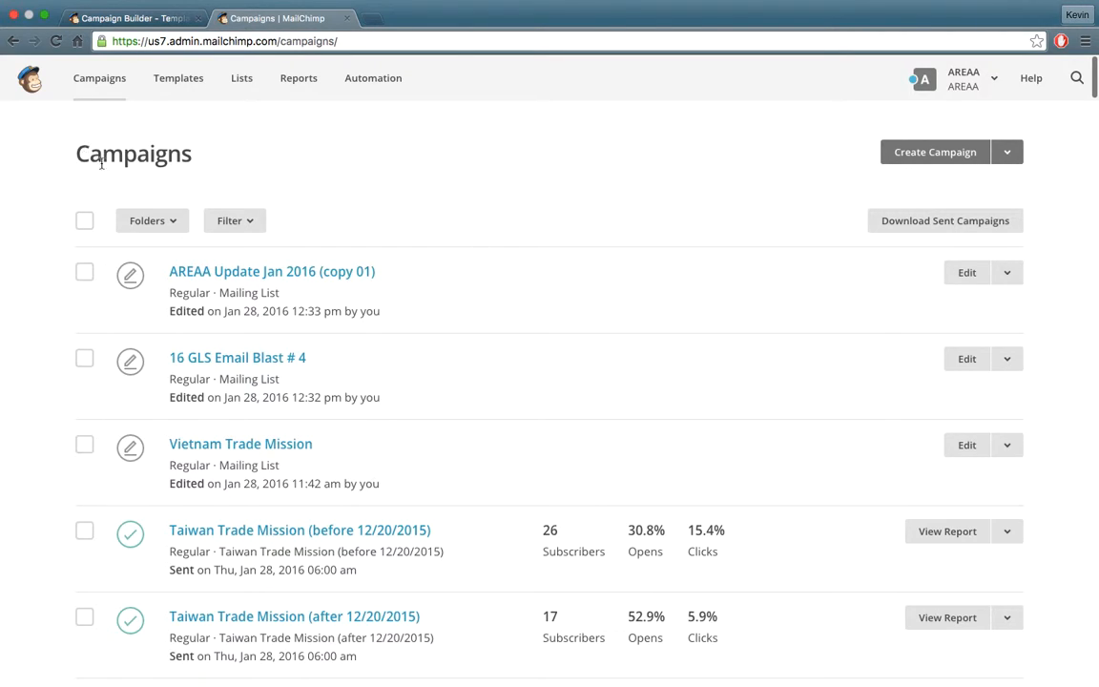
left_click(904, 151)
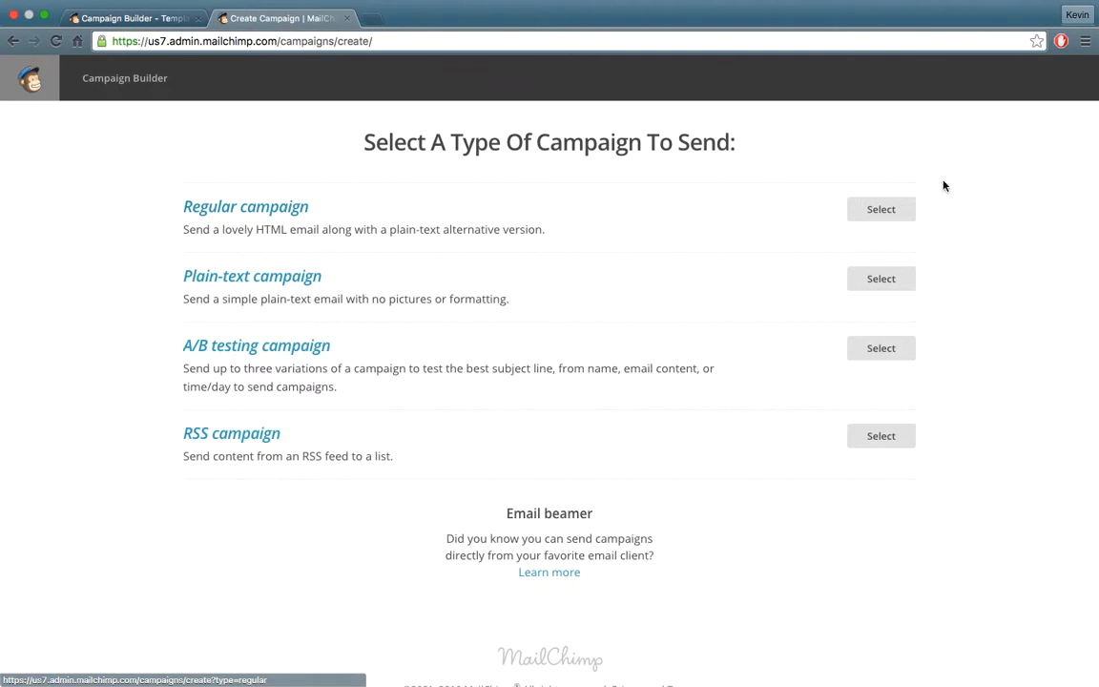
Pick a Regular campaign sent to the entire Sample list and proceed to setup.
left_click(864, 210)
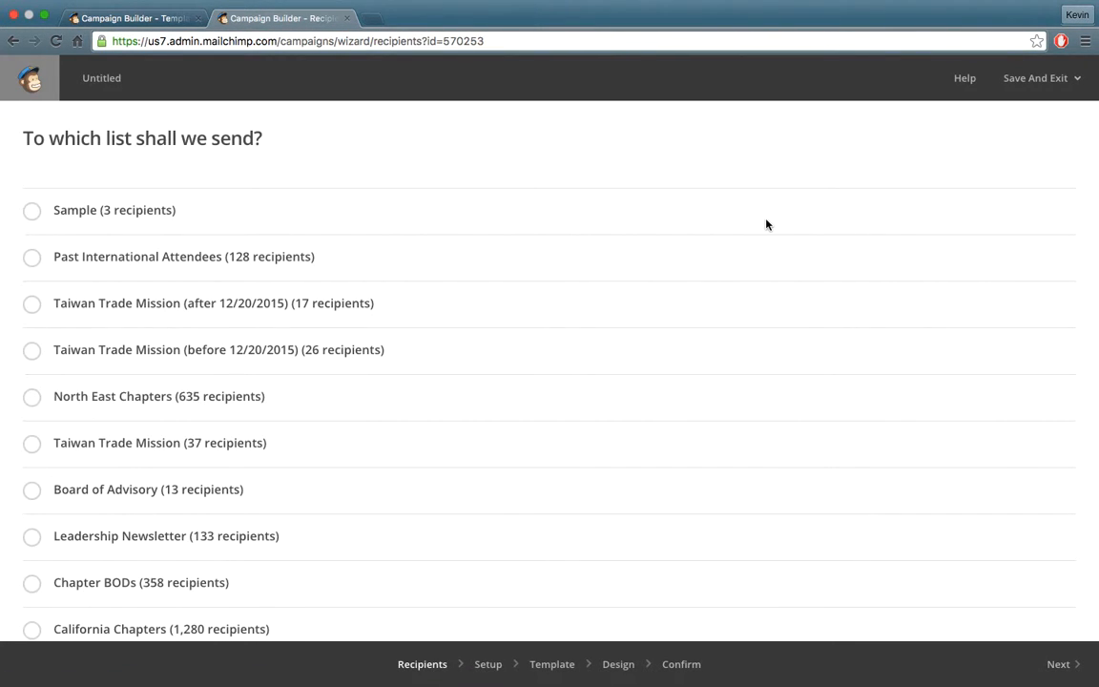
left_click(79, 216)
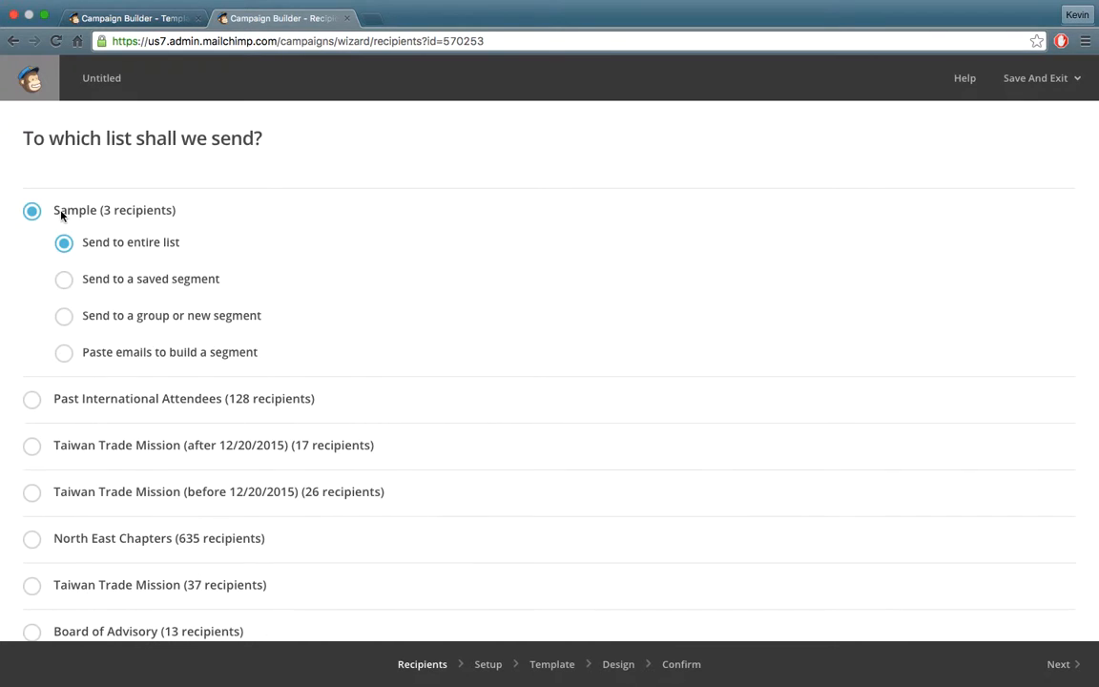
left_click(1072, 666)
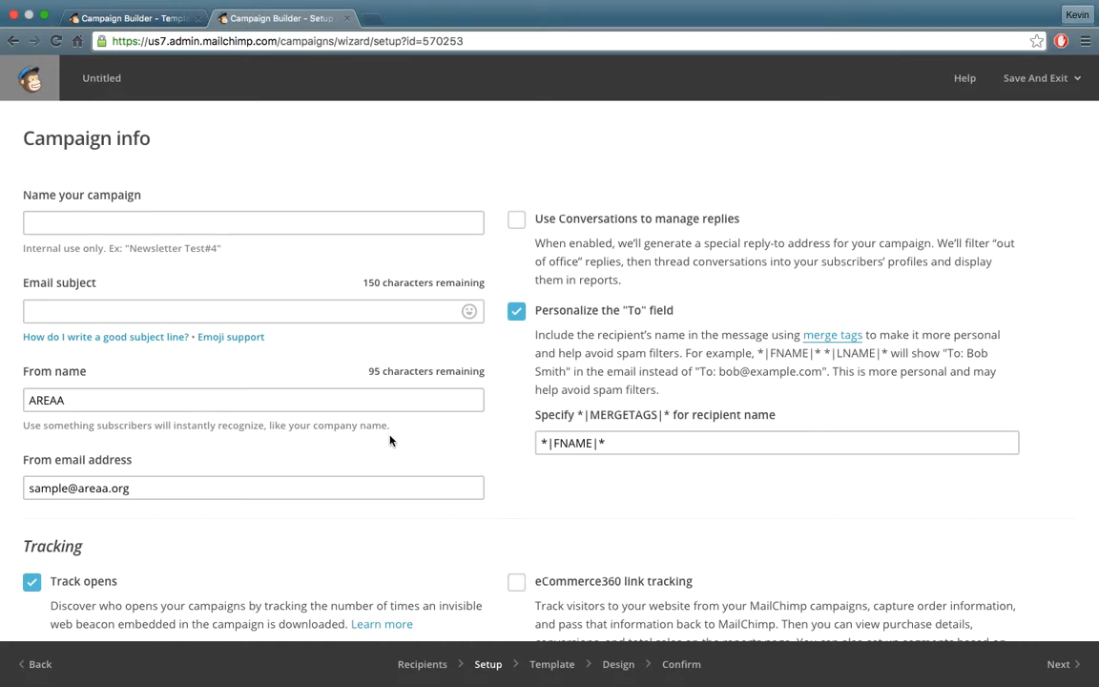
Name the campaign 'Sample' with subject 'Register!', fixing the 'Reigster' misspelling.
left_click(362, 221)
type("Sample")
key("Tab")
type("Reigster!")
key("Tab")
right_click(34, 313)
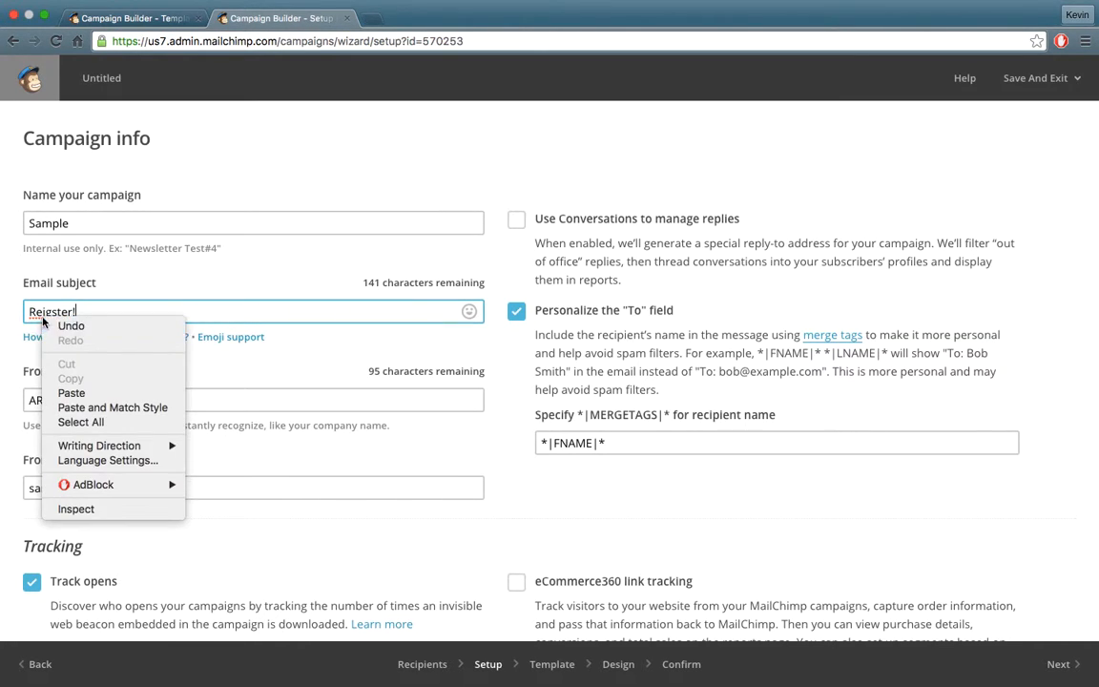
left_click(52, 311)
right_click(53, 311)
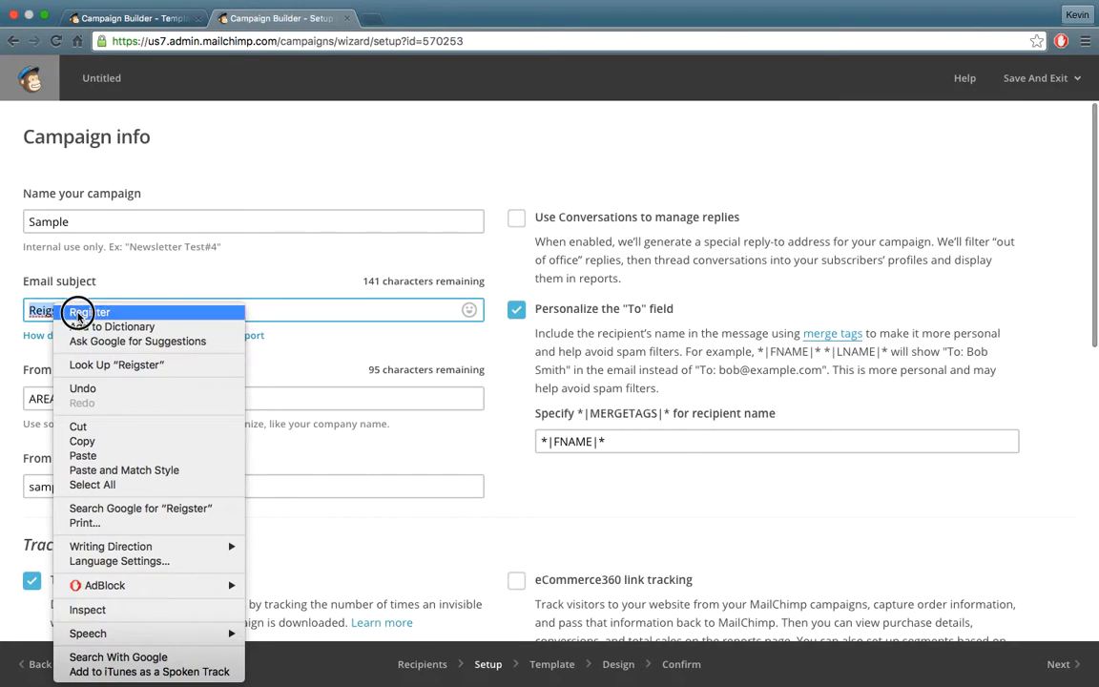
left_click(81, 311)
Review the From name, From email and tracking options, then continue to templates.
left_click(124, 397)
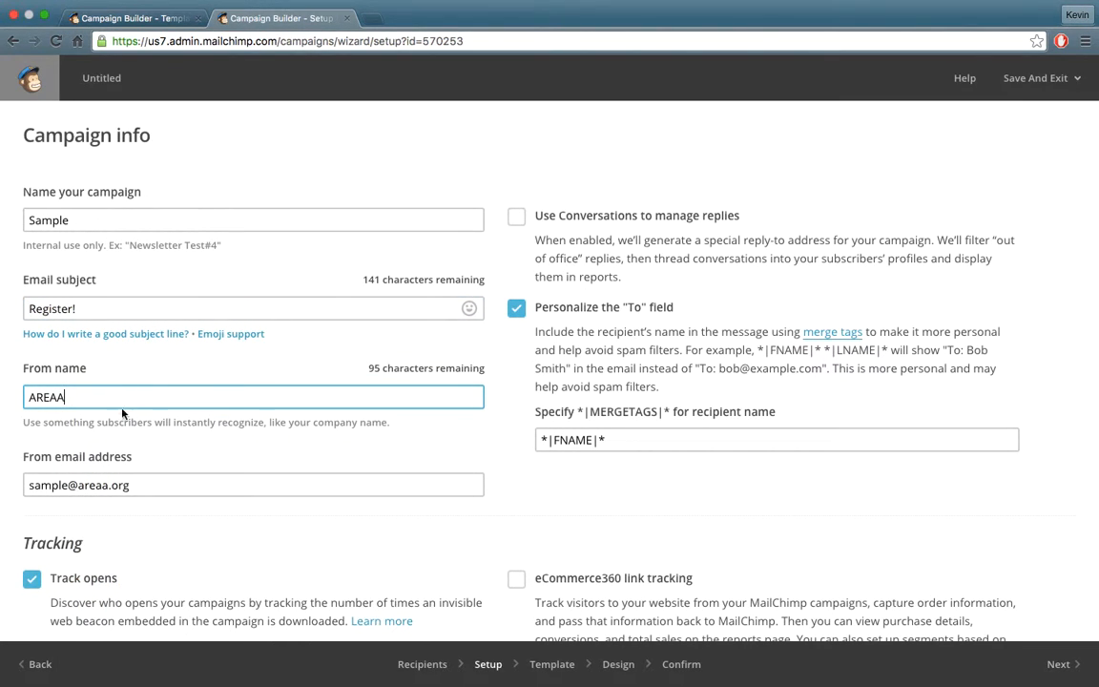
left_click(150, 485)
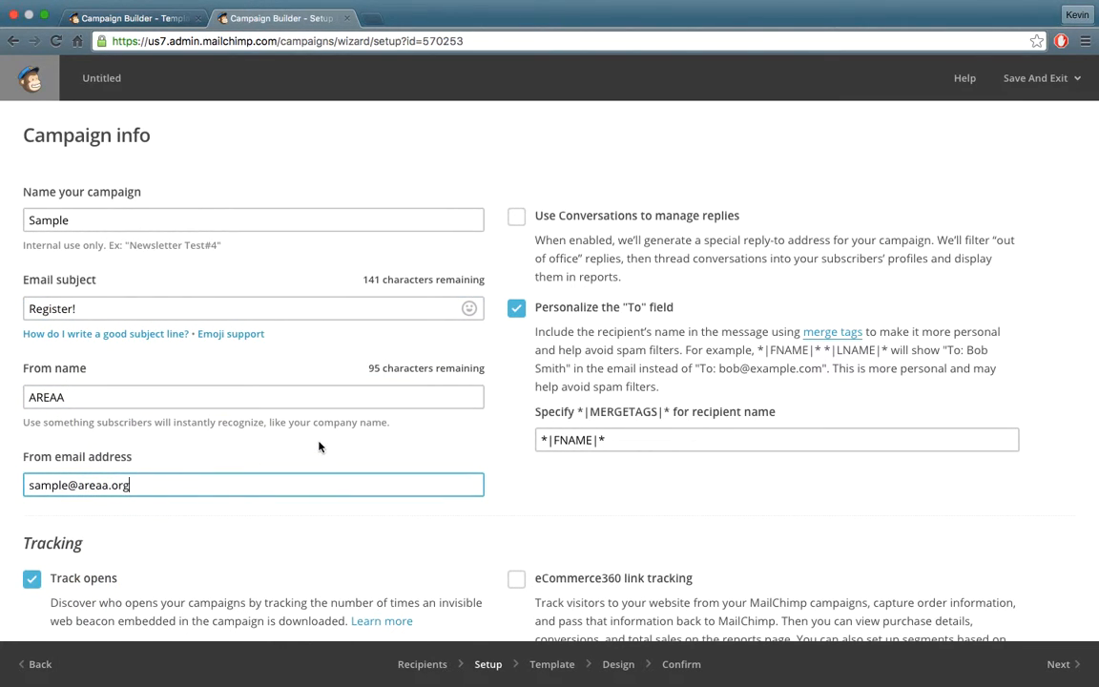
scroll(319, 446, "down", 1)
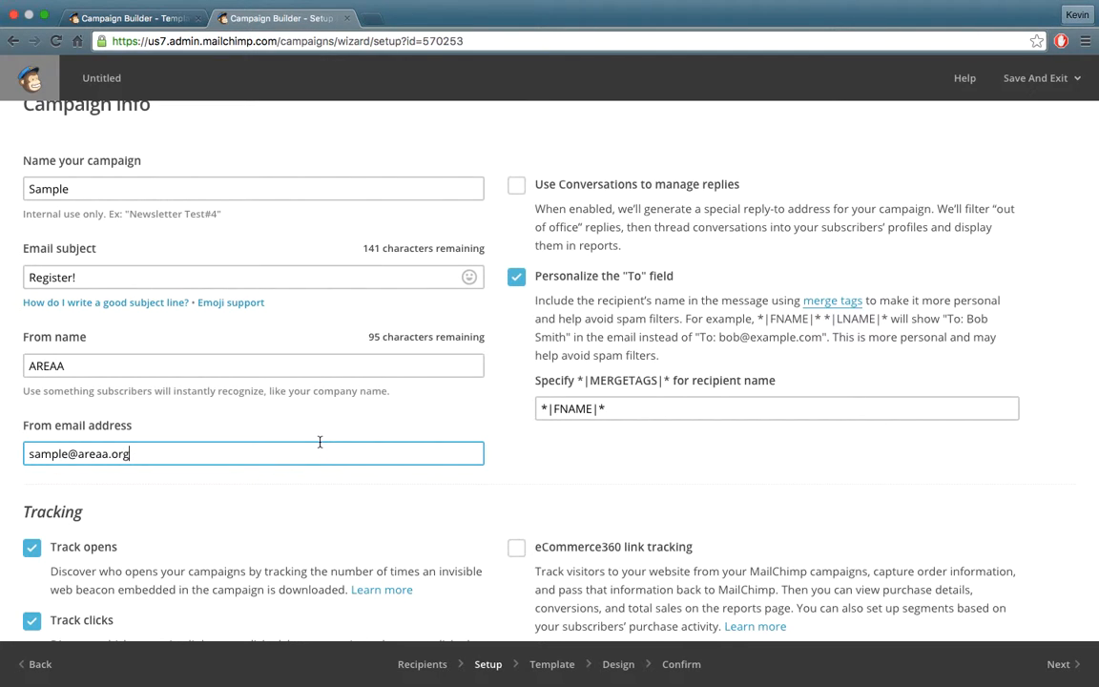
scroll(404, 441, "down", 8)
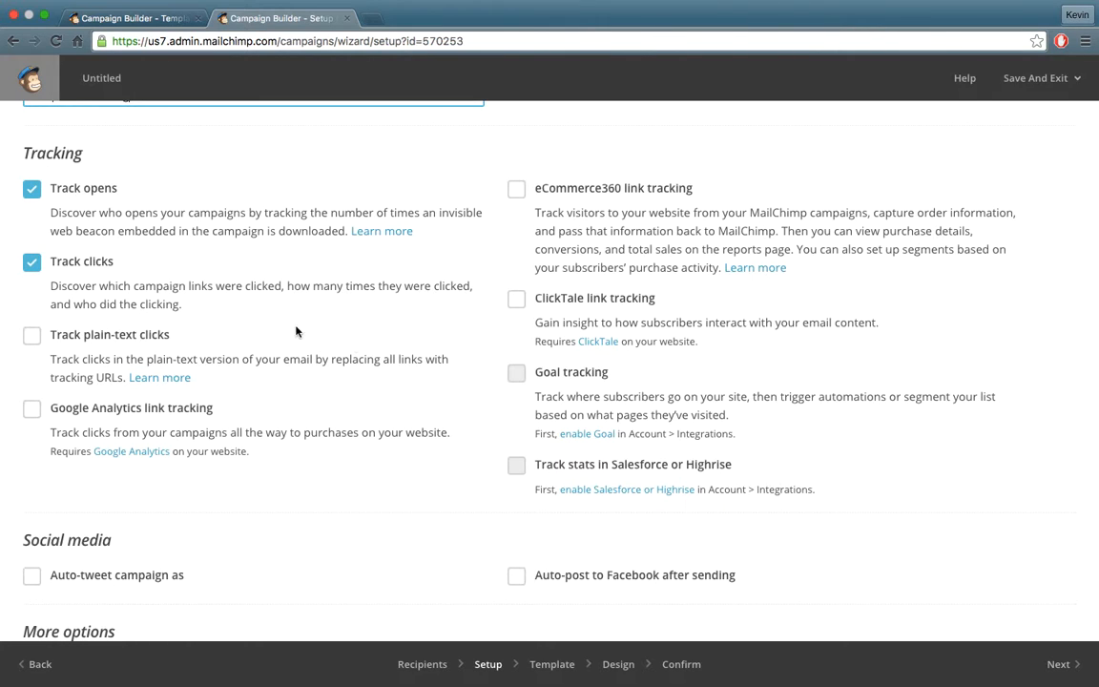
scroll(852, 388, "down", 1)
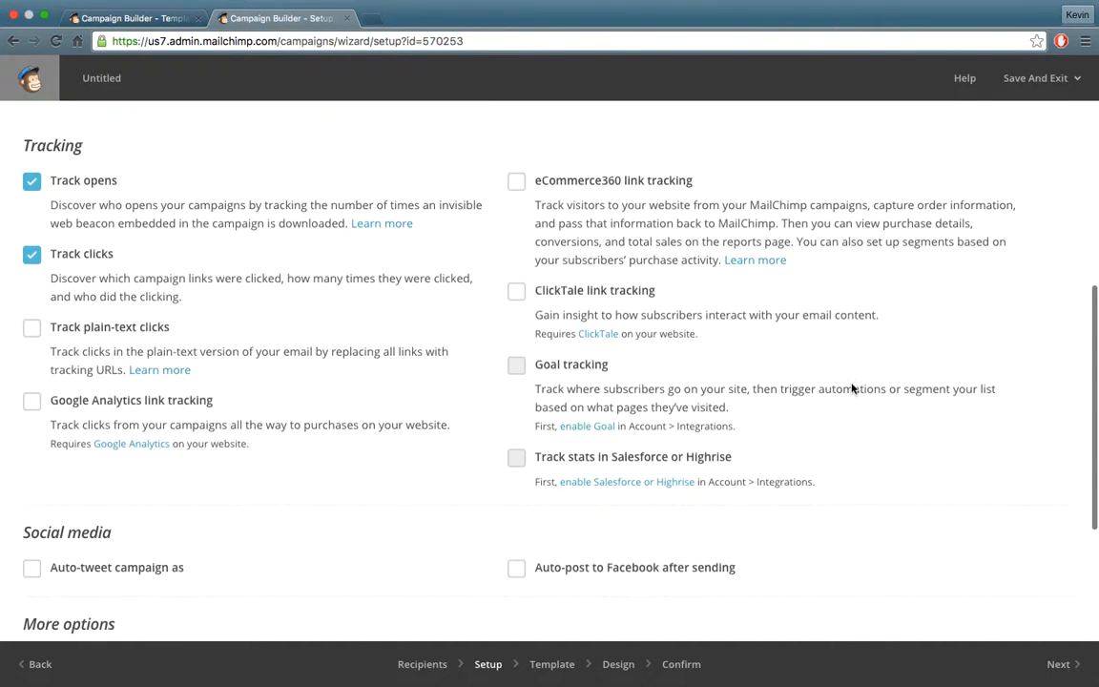
scroll(851, 385, "down", 5)
scroll(849, 549, "up", 10)
scroll(859, 623, "up", 2)
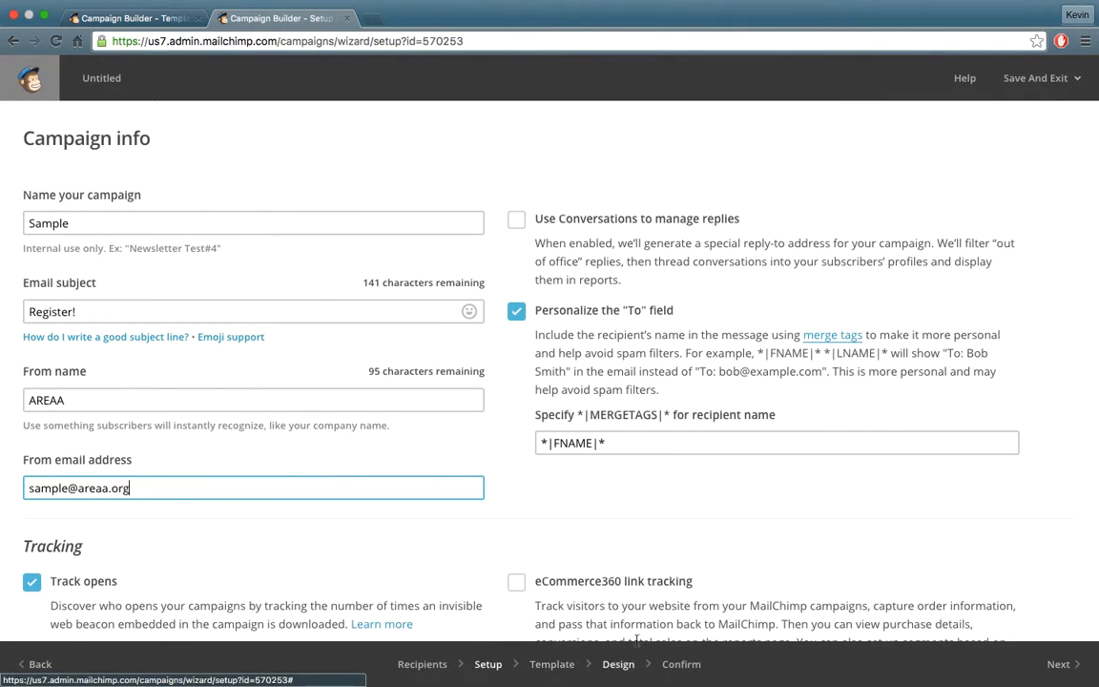
left_click(1058, 663)
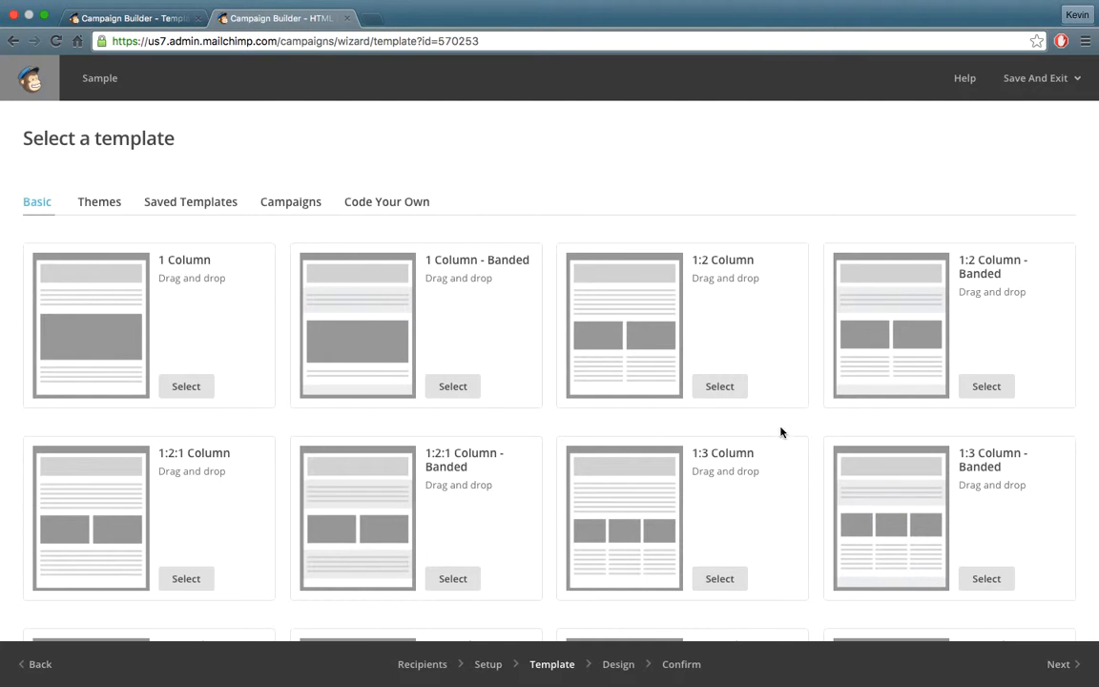
Browse the Themes templates, then switch to Basic layouts like 1 Column and 1:2 Column.
scroll(534, 306, "down", 5)
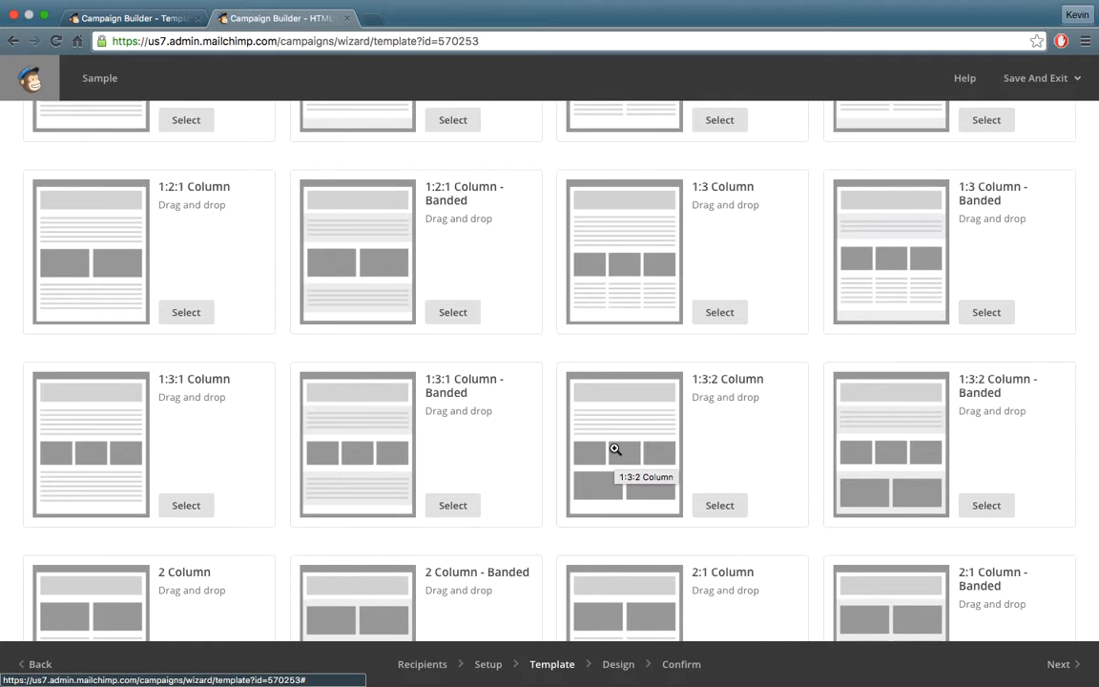
scroll(615, 449, "up", 5)
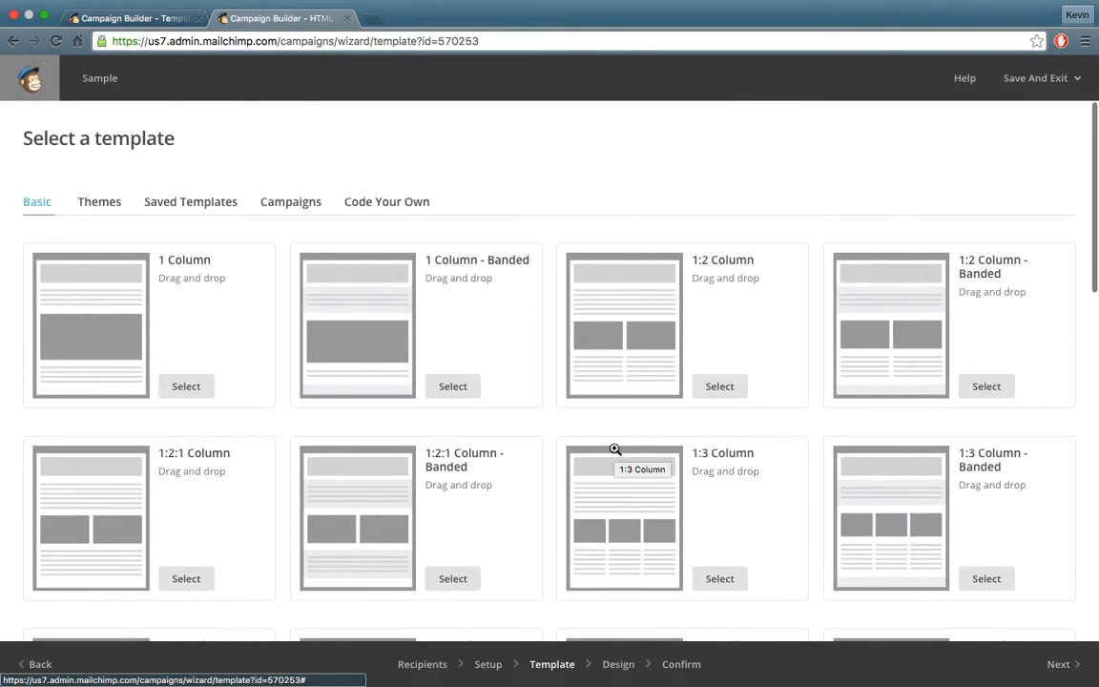
left_click(92, 205)
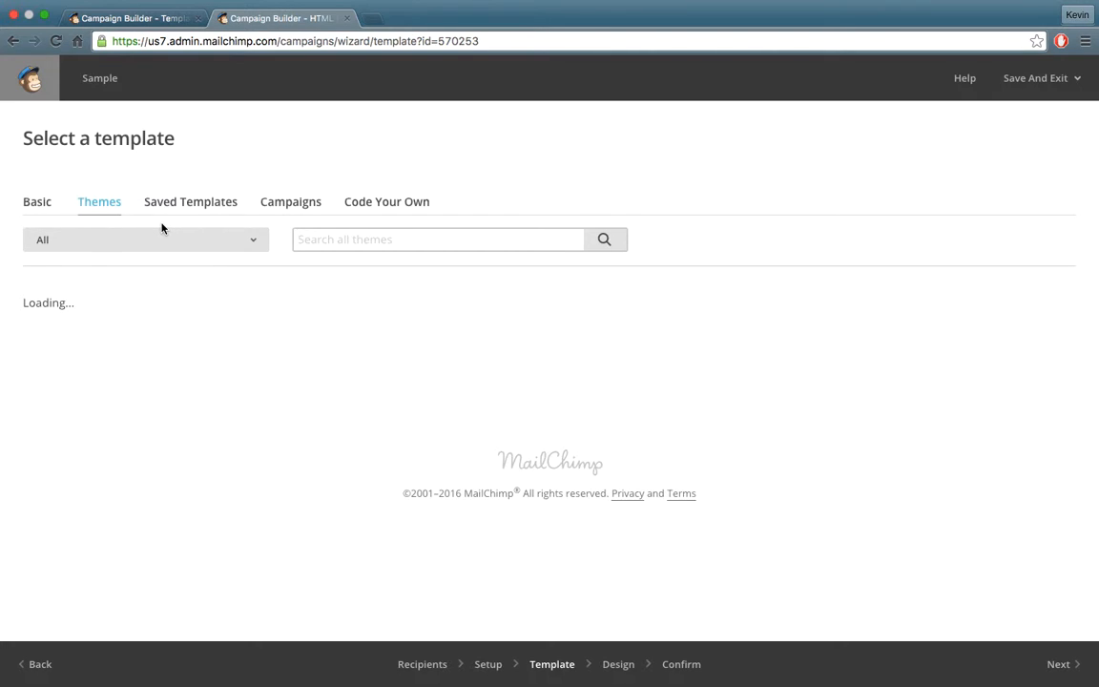
scroll(177, 218, "down", 3)
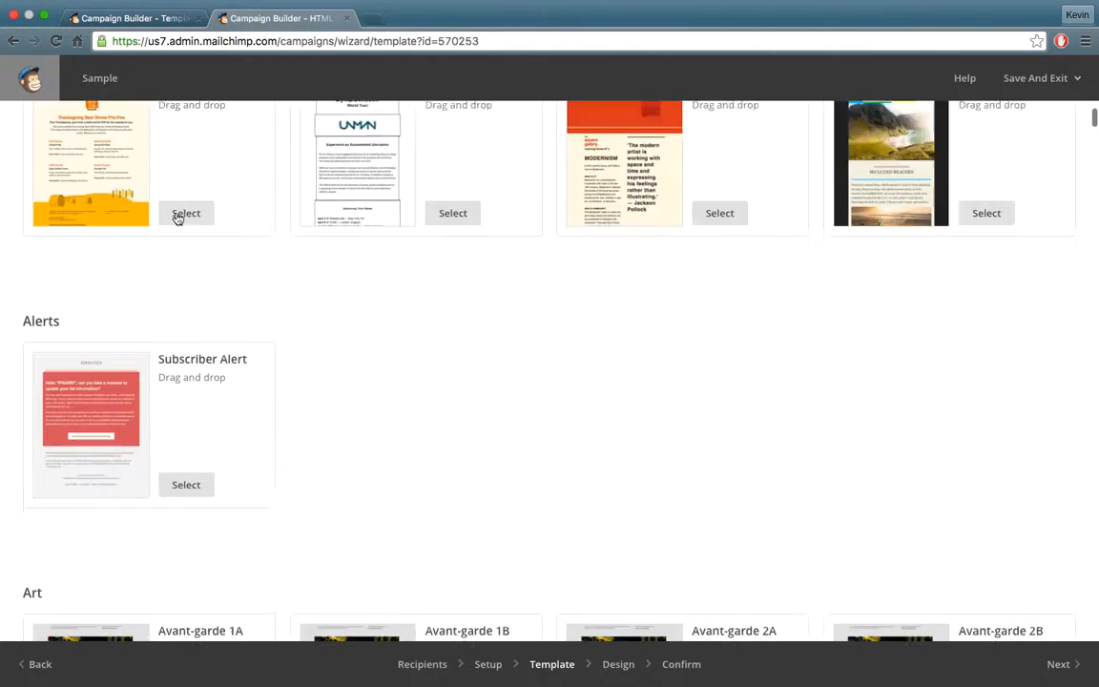
scroll(471, 319, "down", 8)
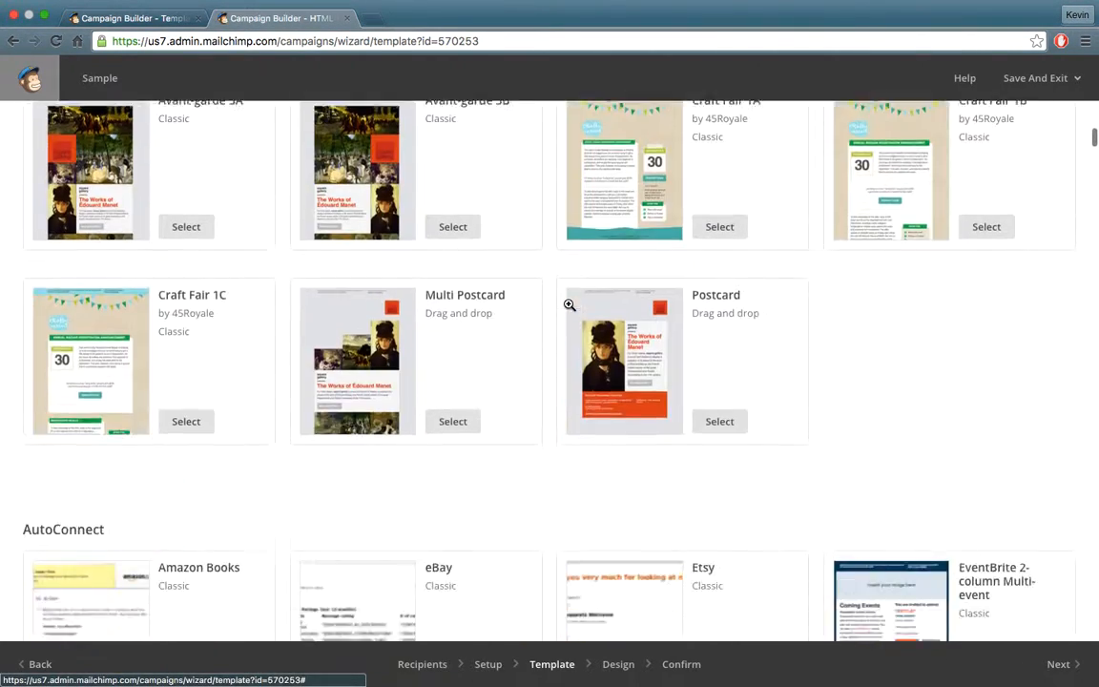
scroll(570, 304, "down", 8)
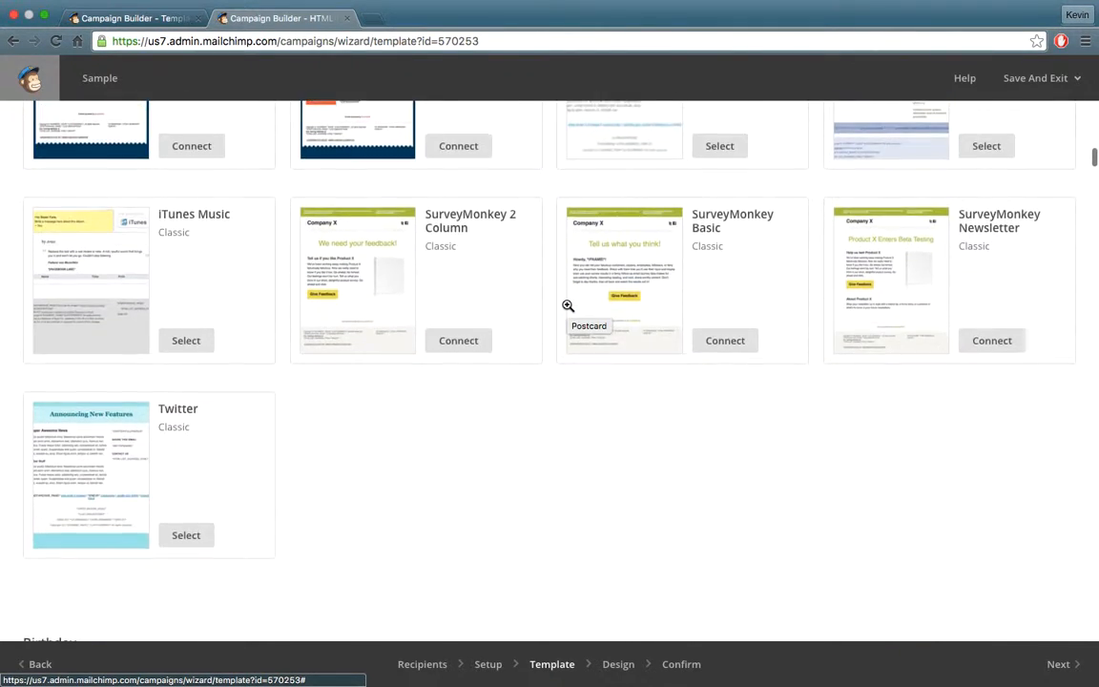
scroll(567, 306, "down", 11)
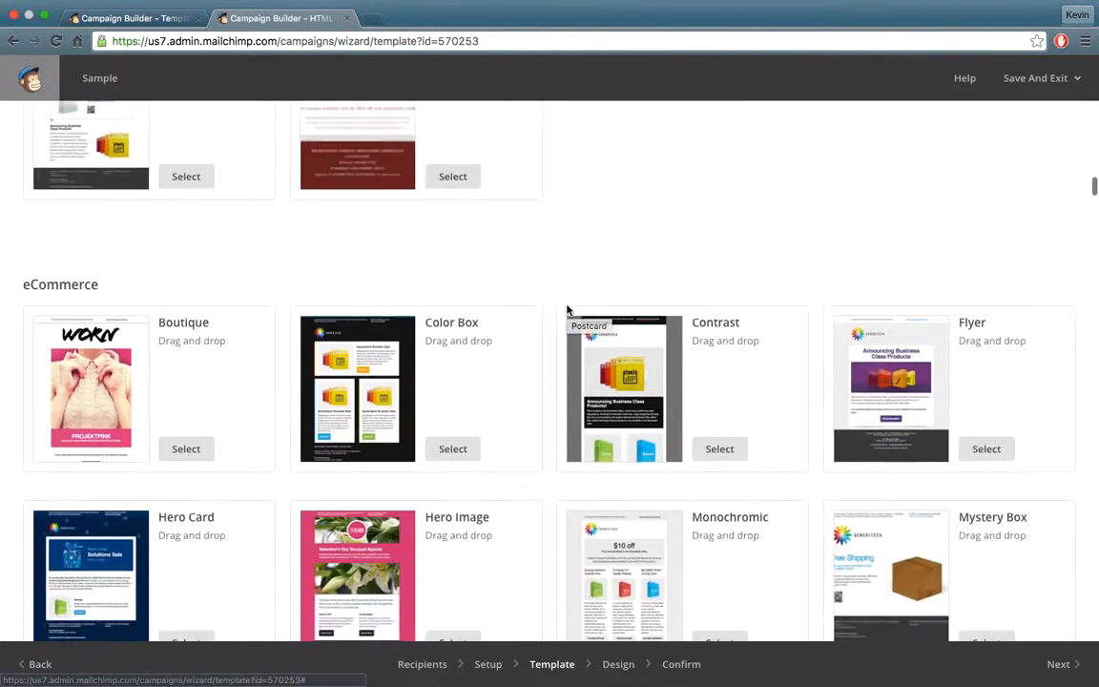
scroll(568, 309, "down", 9)
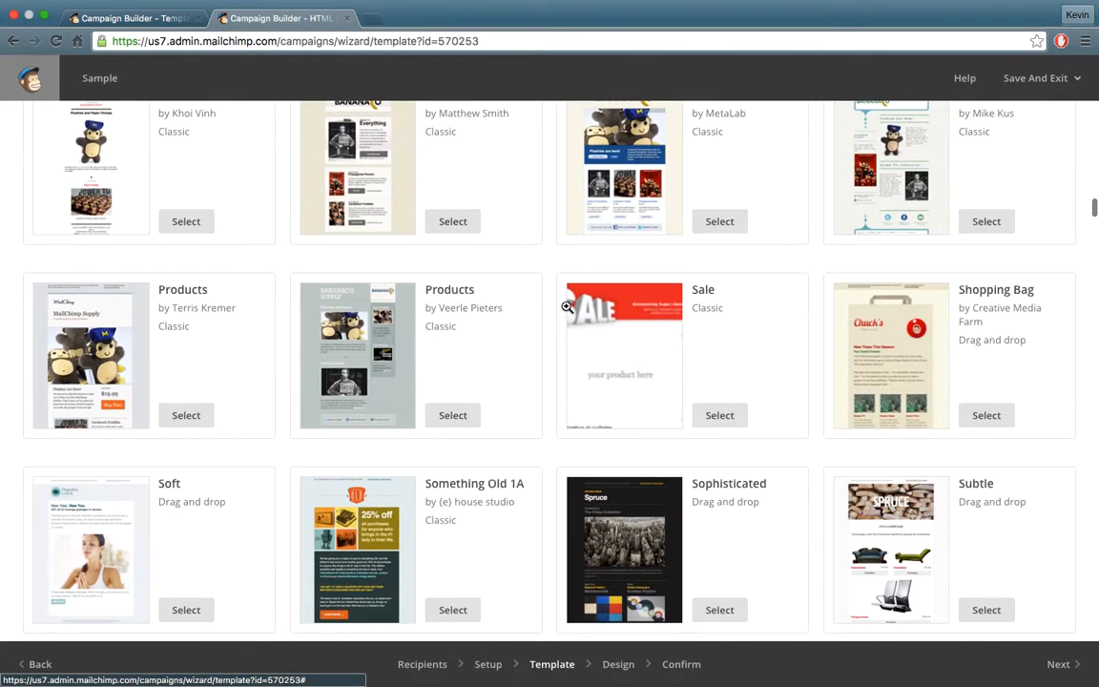
scroll(567, 306, "down", 4)
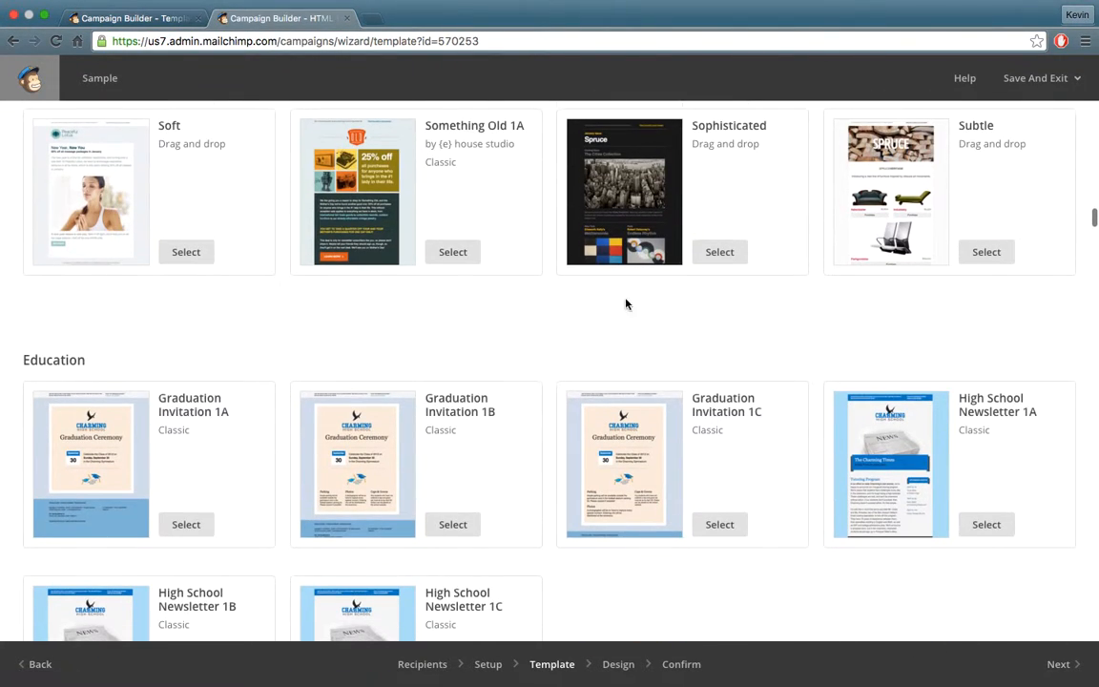
scroll(508, 314, "up", 20)
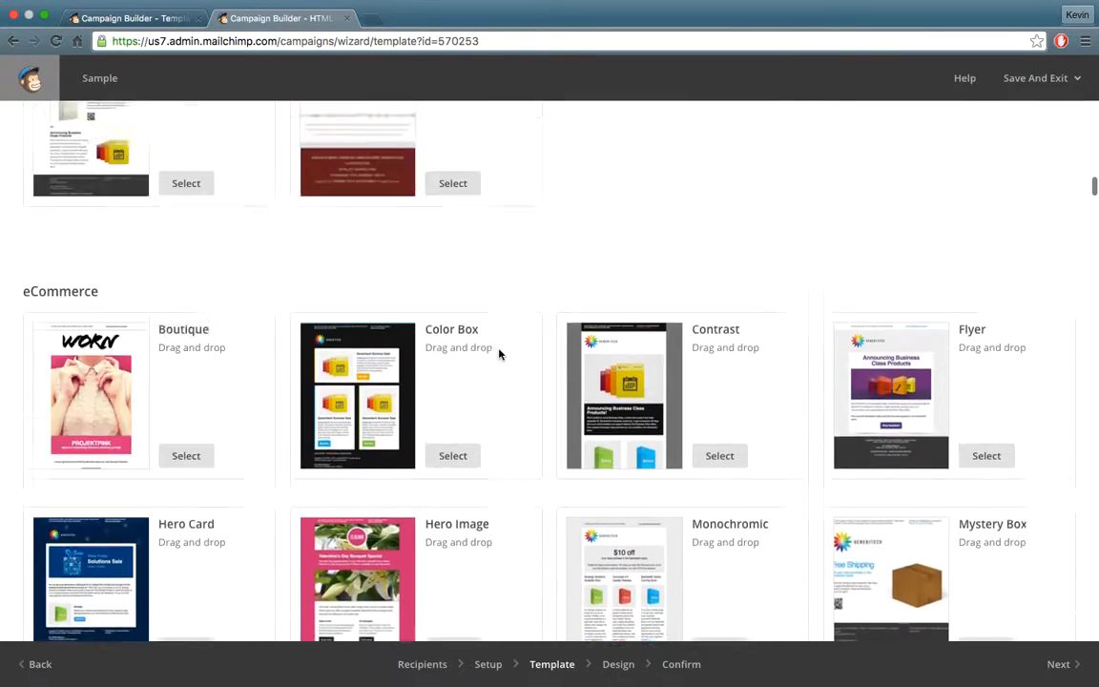
scroll(499, 354, "up", 20)
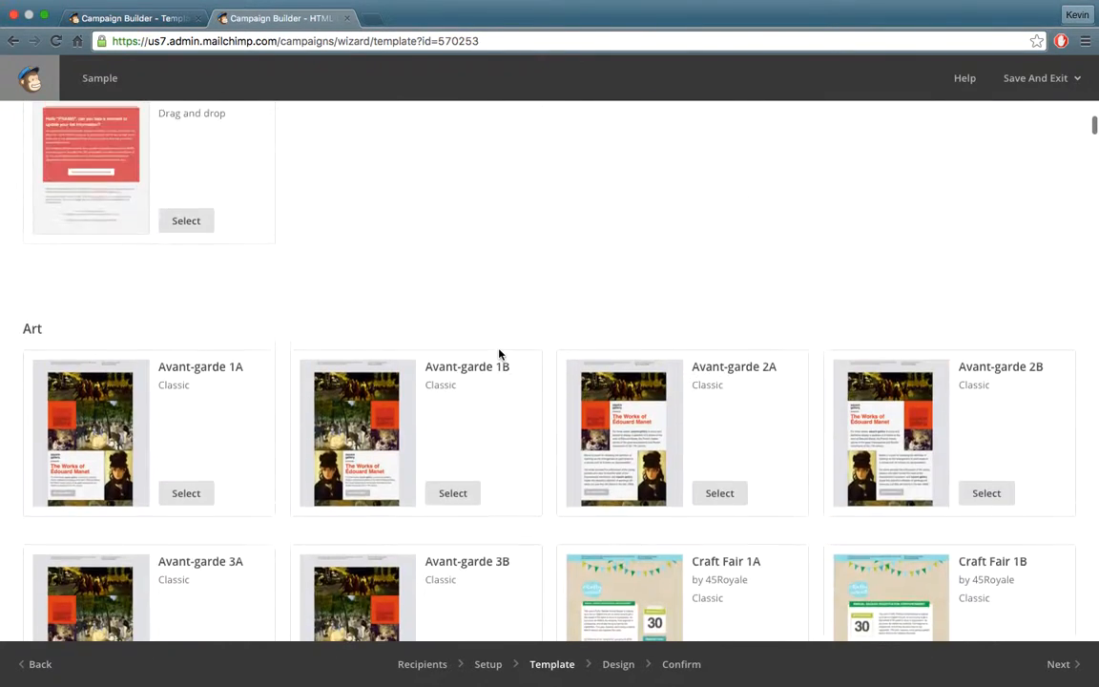
left_click(36, 202)
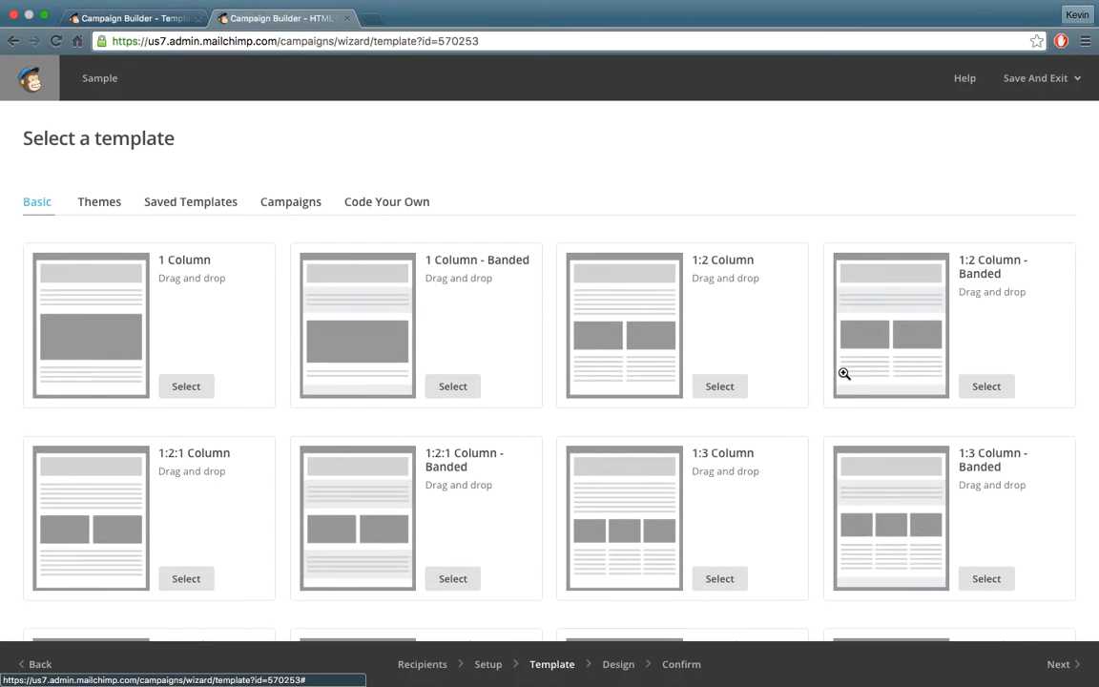
Pick the 1 Column layout for the Sample campaign and open the 'see what other MailChimp users are doing' gallery.
left_click(190, 385)
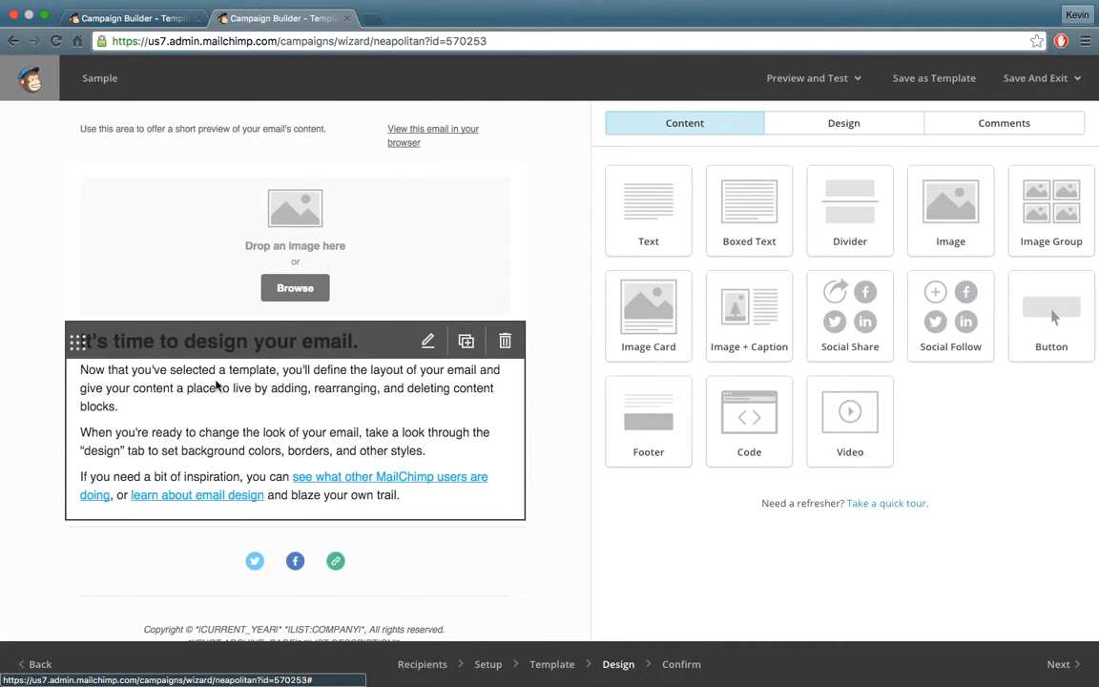
left_click(134, 19)
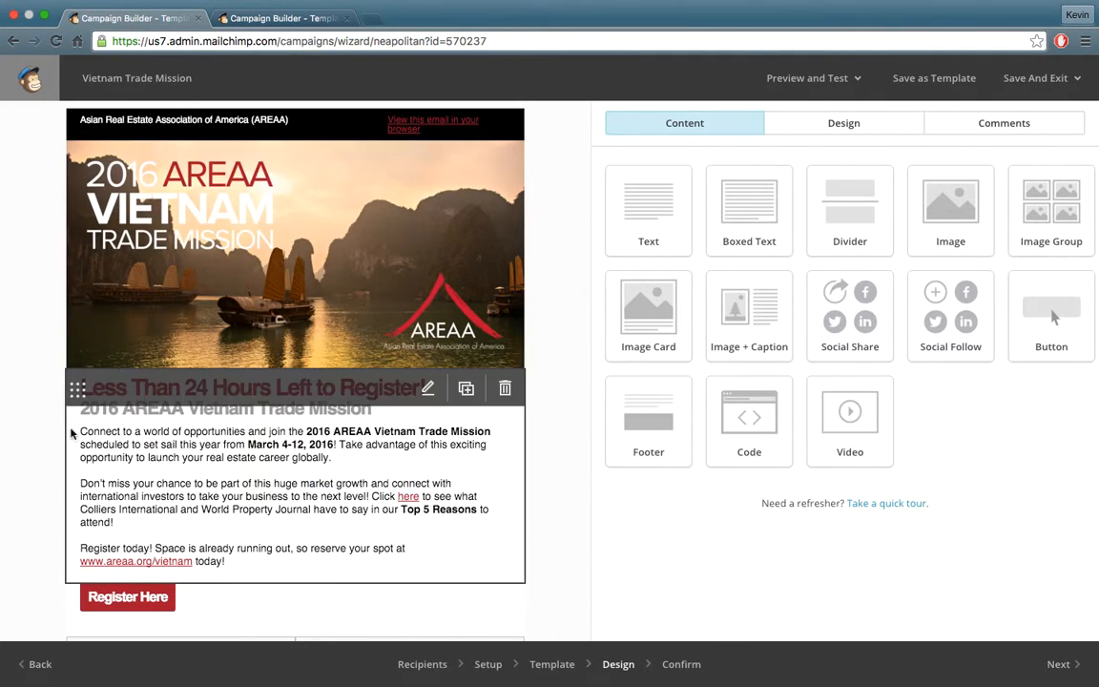
left_click(282, 21)
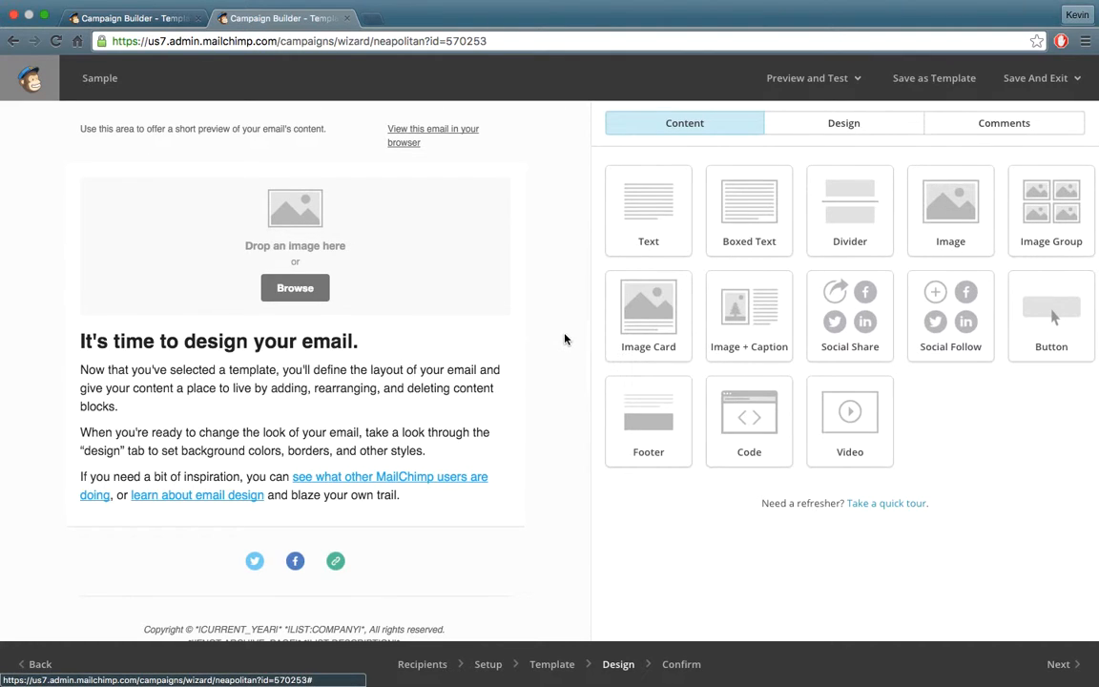
scroll(551, 351, "down", 2)
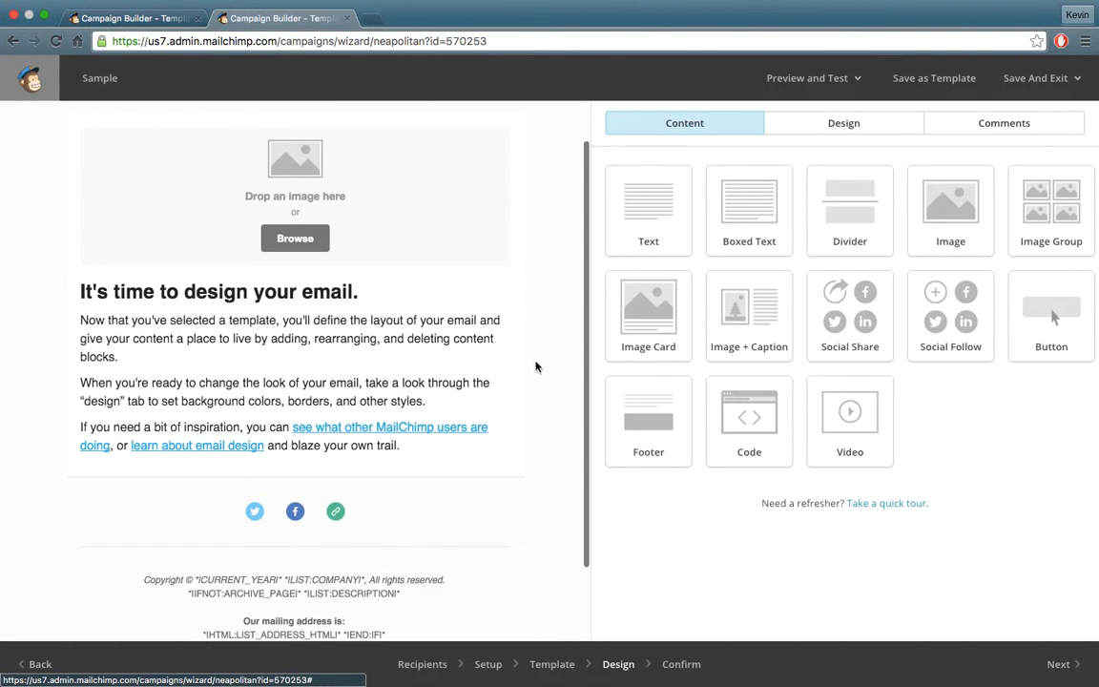
left_click(412, 438)
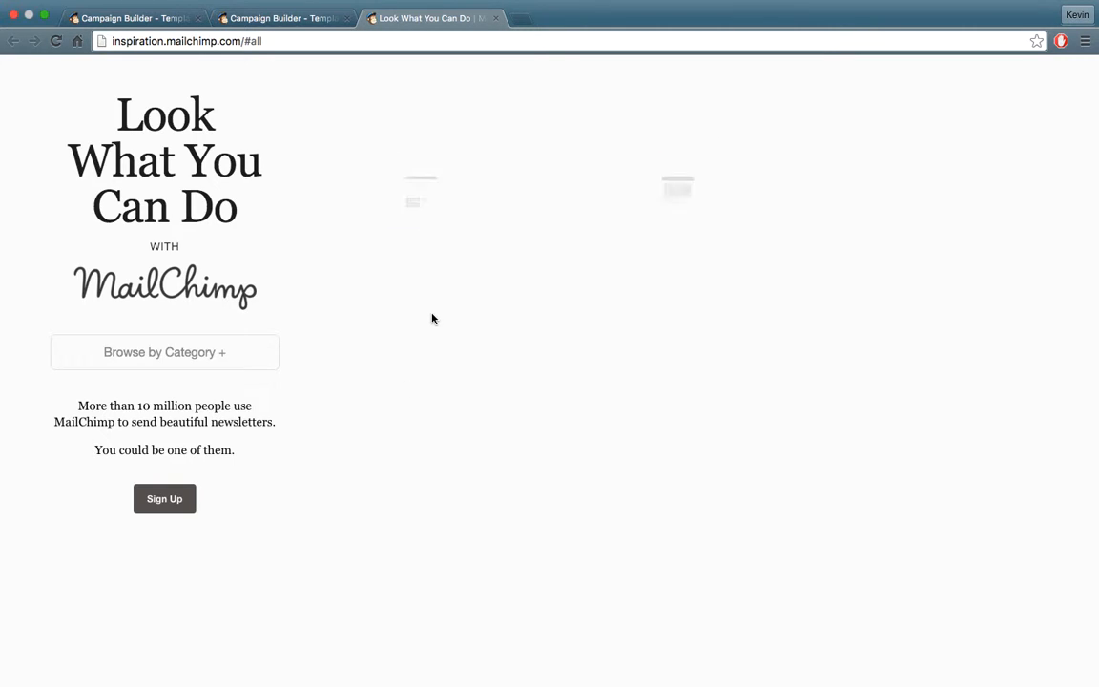
Scroll through the example emails on inspiration.mailchimp.com, then close the Look What You Can Do tab.
scroll(294, 329, "down", 3)
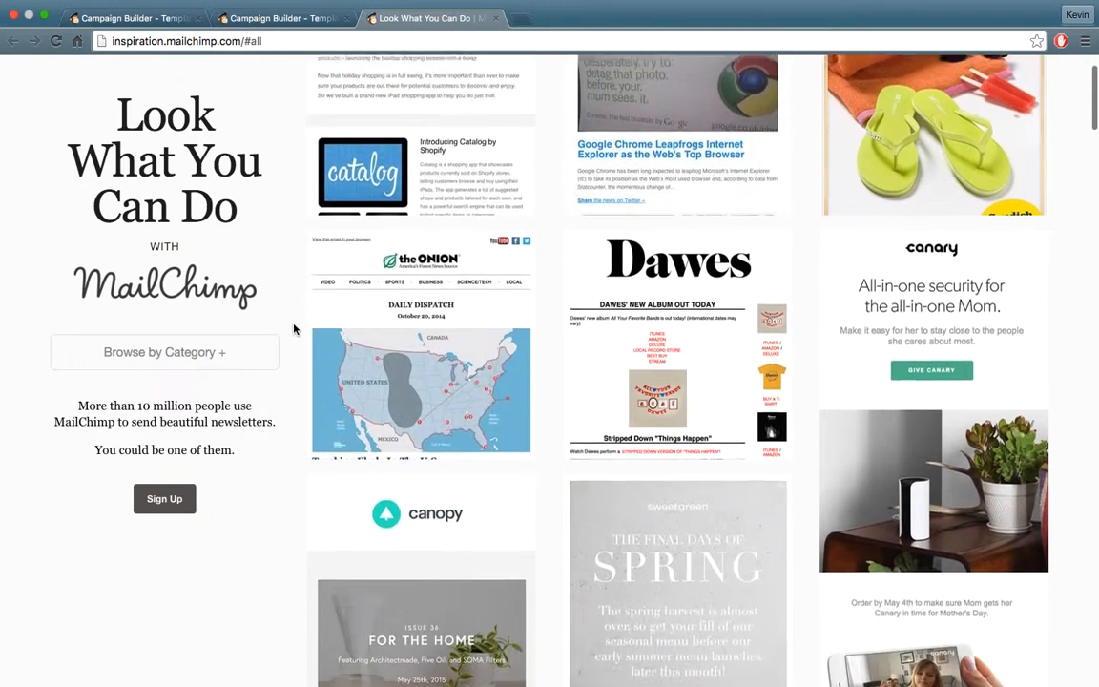
scroll(294, 329, "down", 10)
scroll(295, 329, "down", 10)
scroll(295, 328, "down", 10)
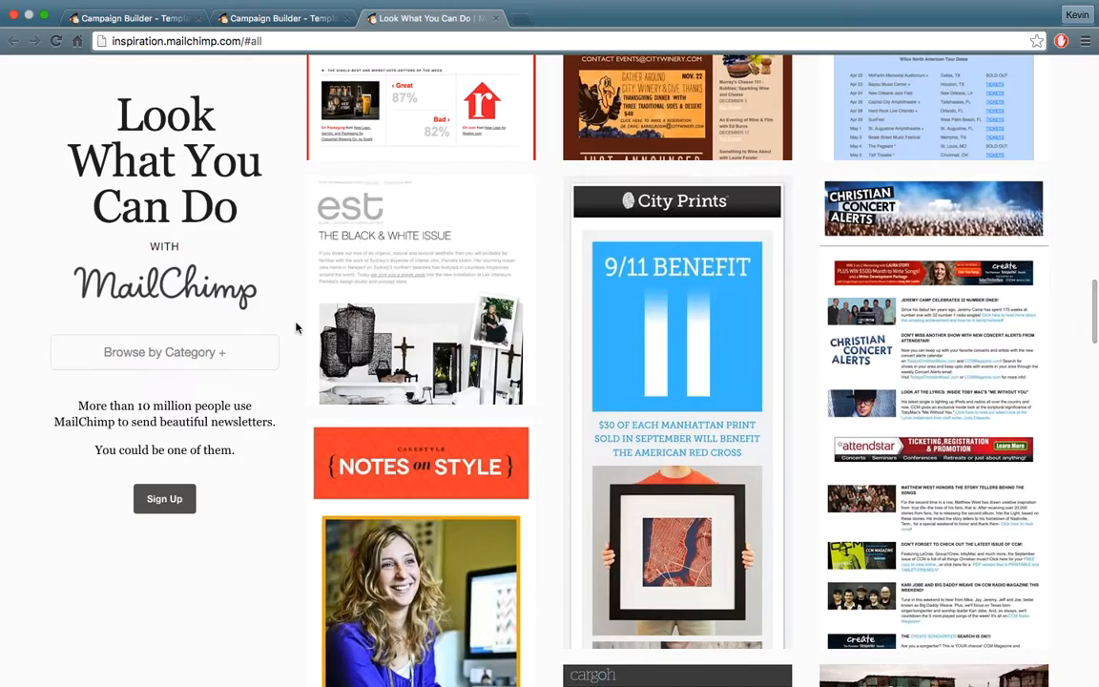
scroll(295, 328, "down", 8)
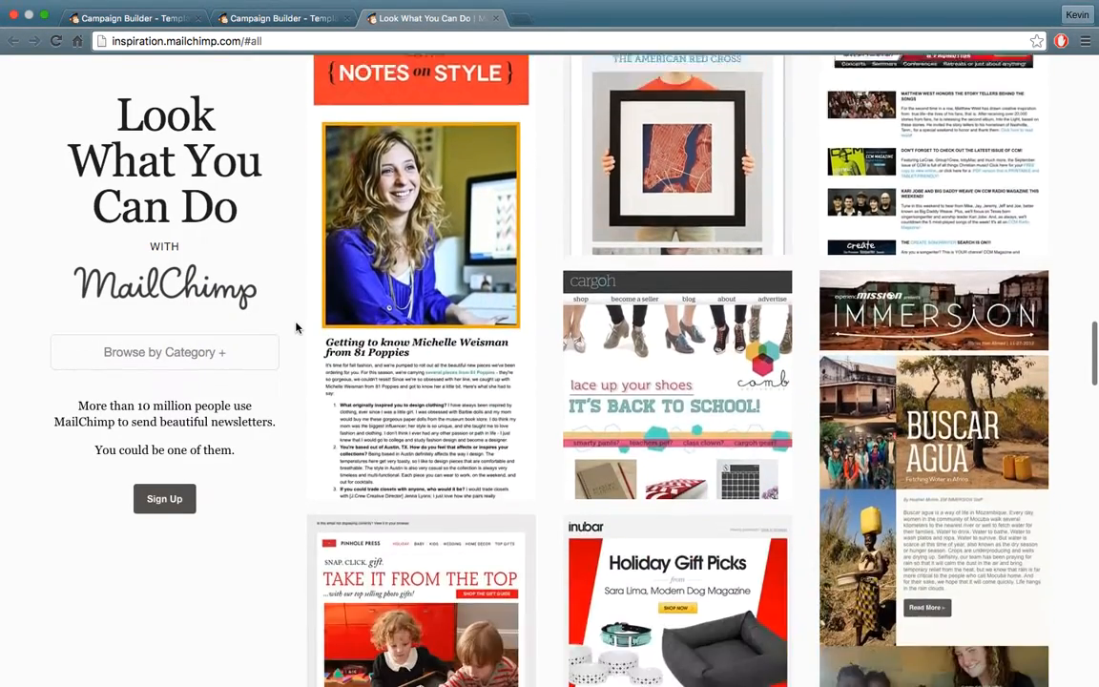
scroll(296, 328, "down", 12)
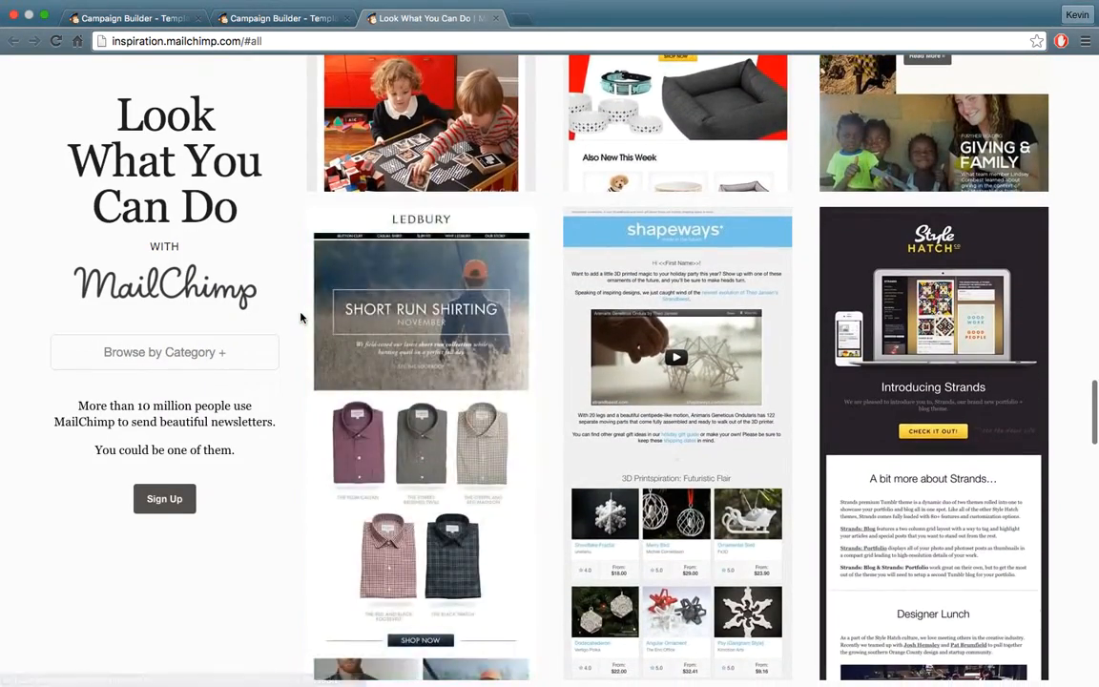
scroll(301, 317, "down", 12)
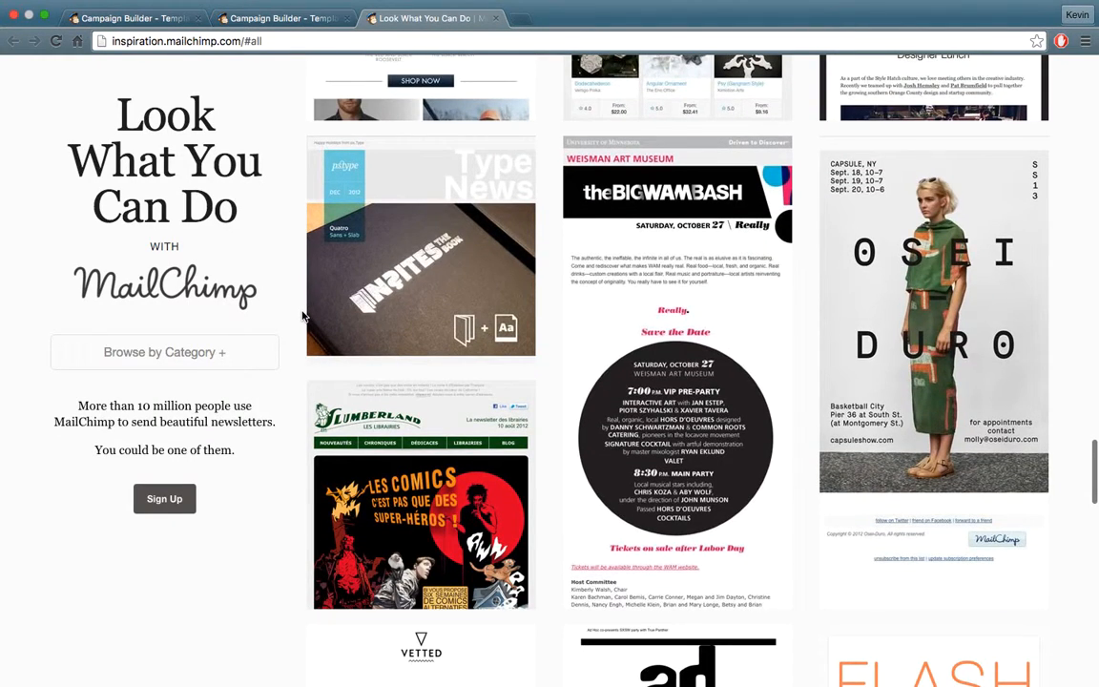
scroll(305, 313, "down", 4)
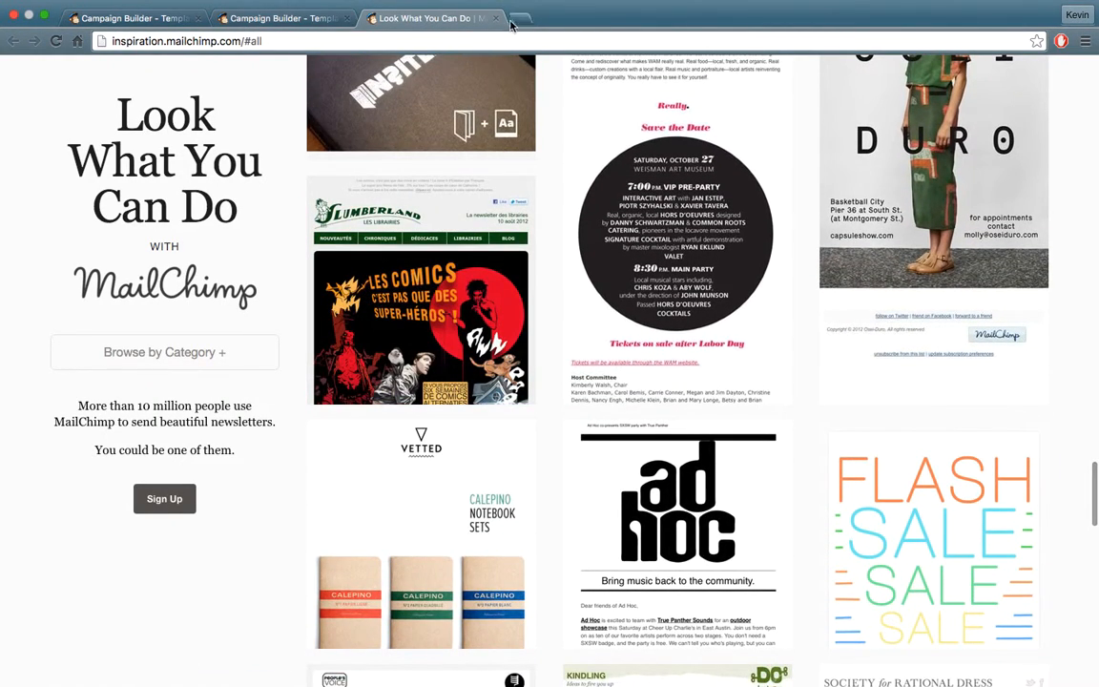
left_click(495, 18)
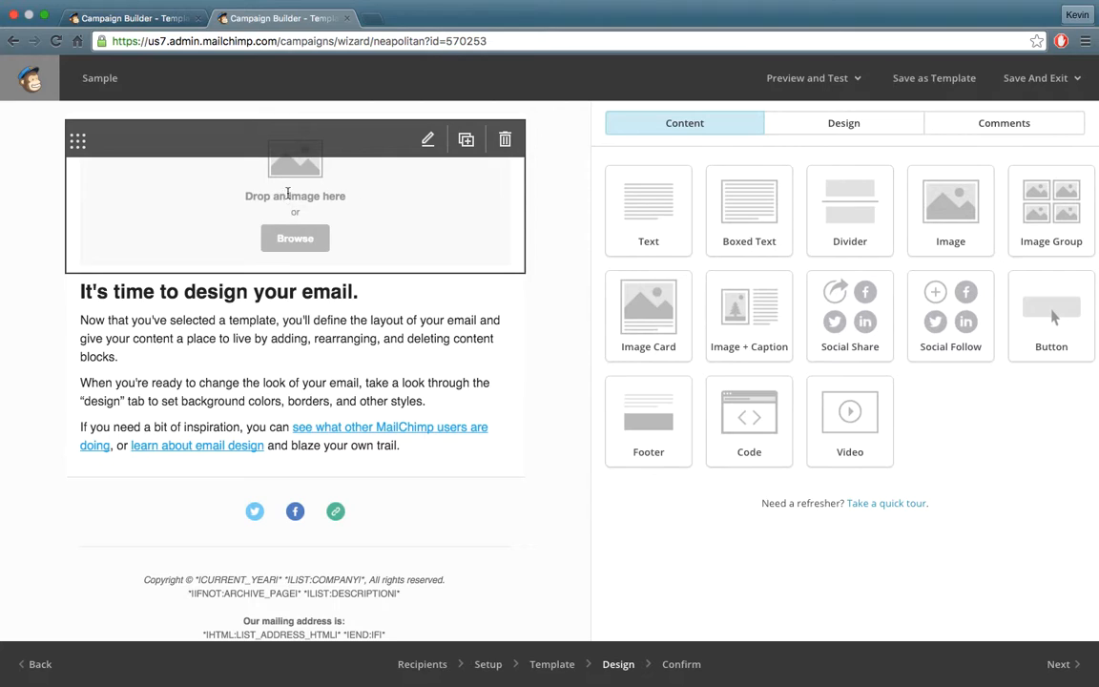
Return to the Vietnam Trade Mission campaign builder in the first browser tab.
scroll(262, 239, "up", 1)
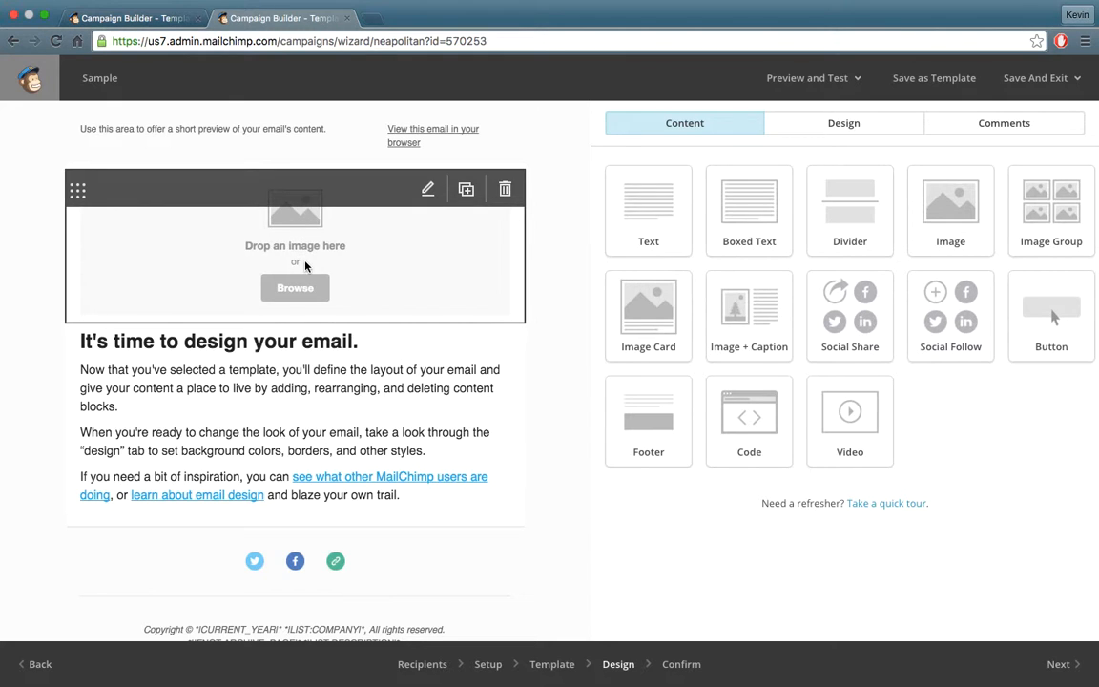
mouse_move(114, 13)
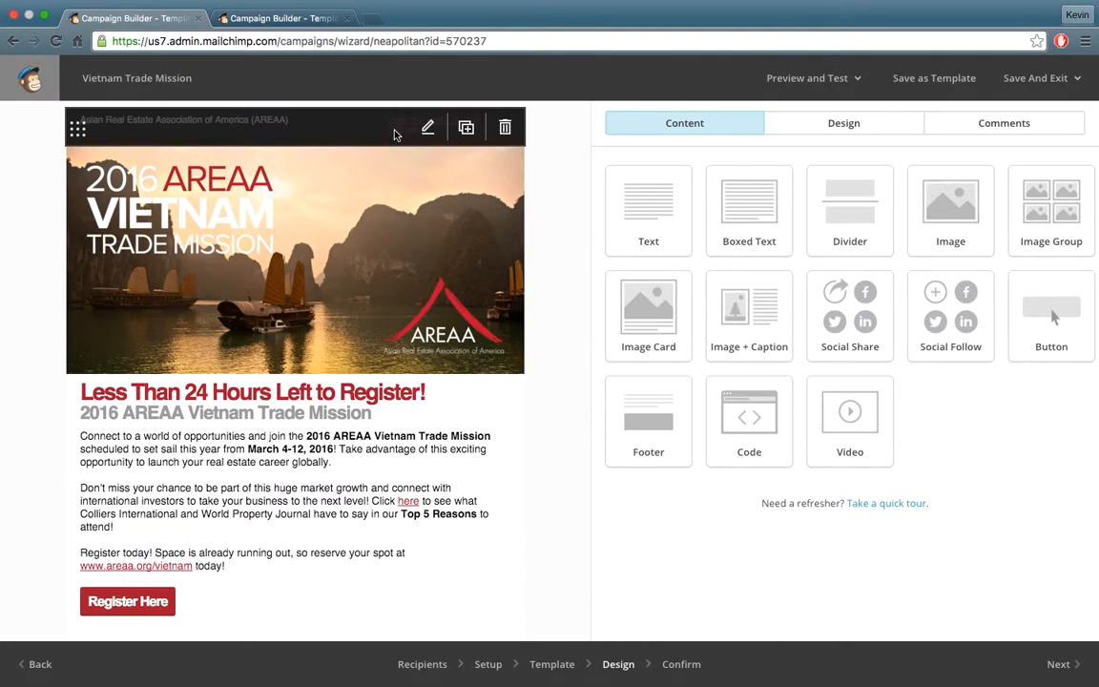
Show the Design panel's style sections and scroll through the Vietnam Trade Mission email preview.
left_click(826, 133)
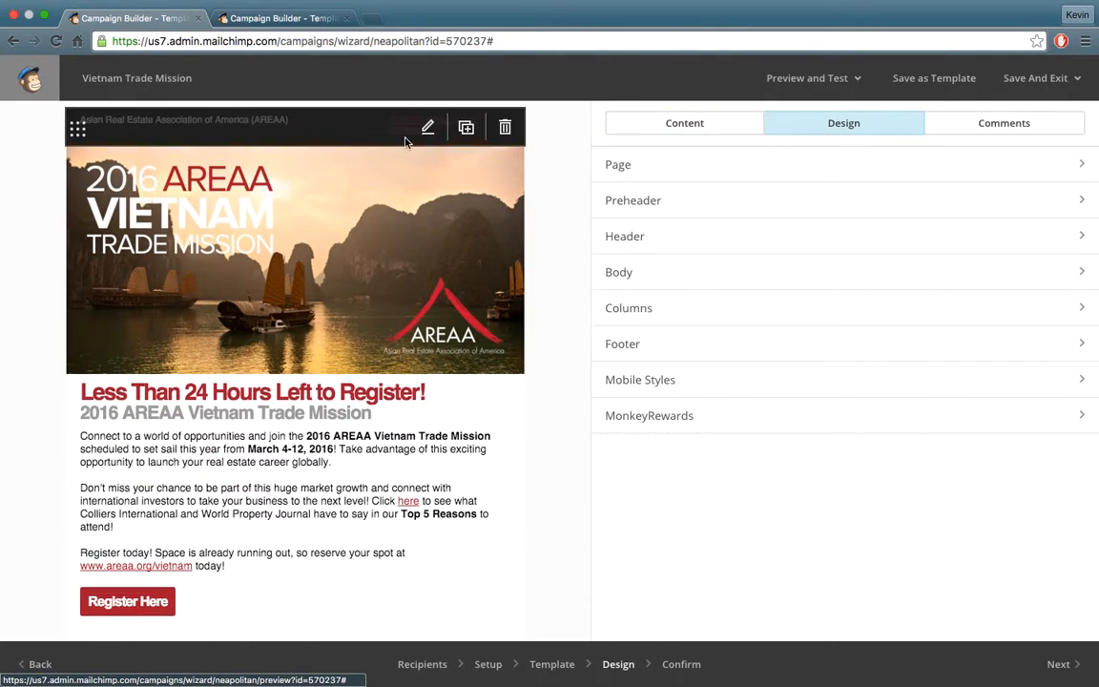
scroll(513, 341, "down", 3)
scroll(512, 341, "down", 2)
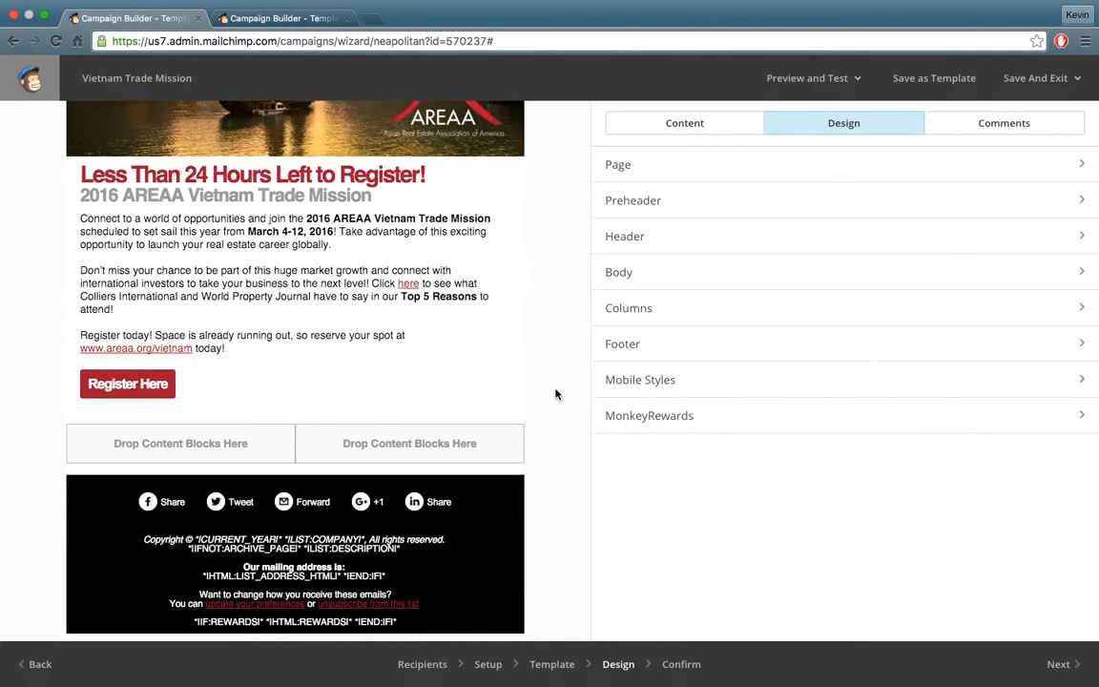
scroll(555, 394, "up", 5)
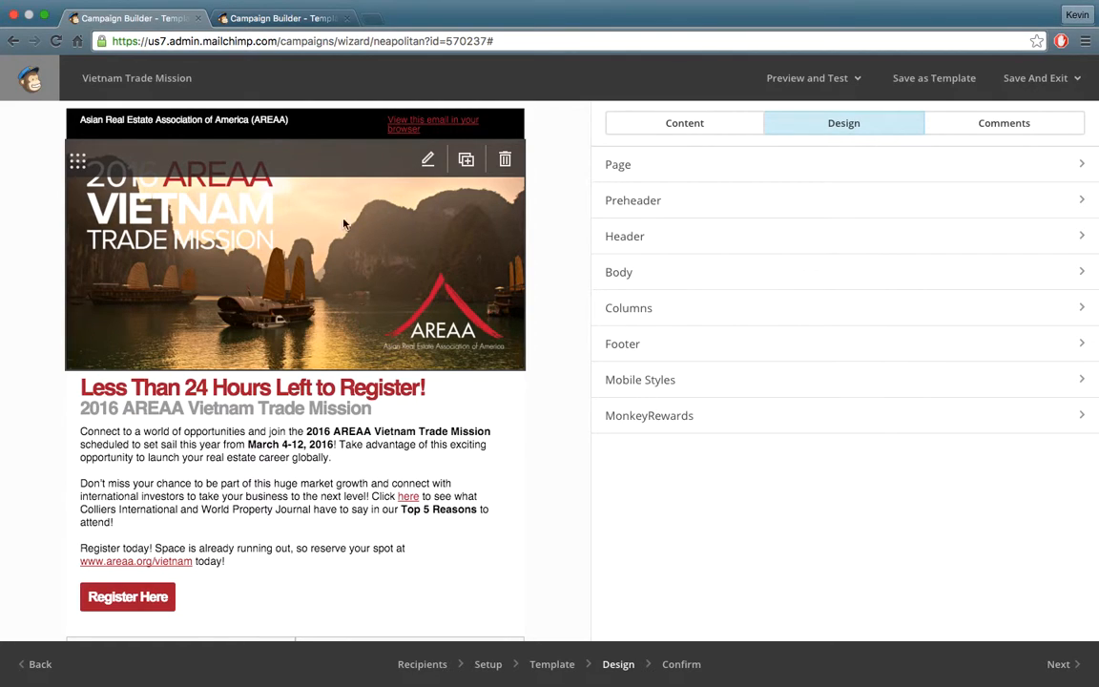
scroll(345, 246, "down", 5)
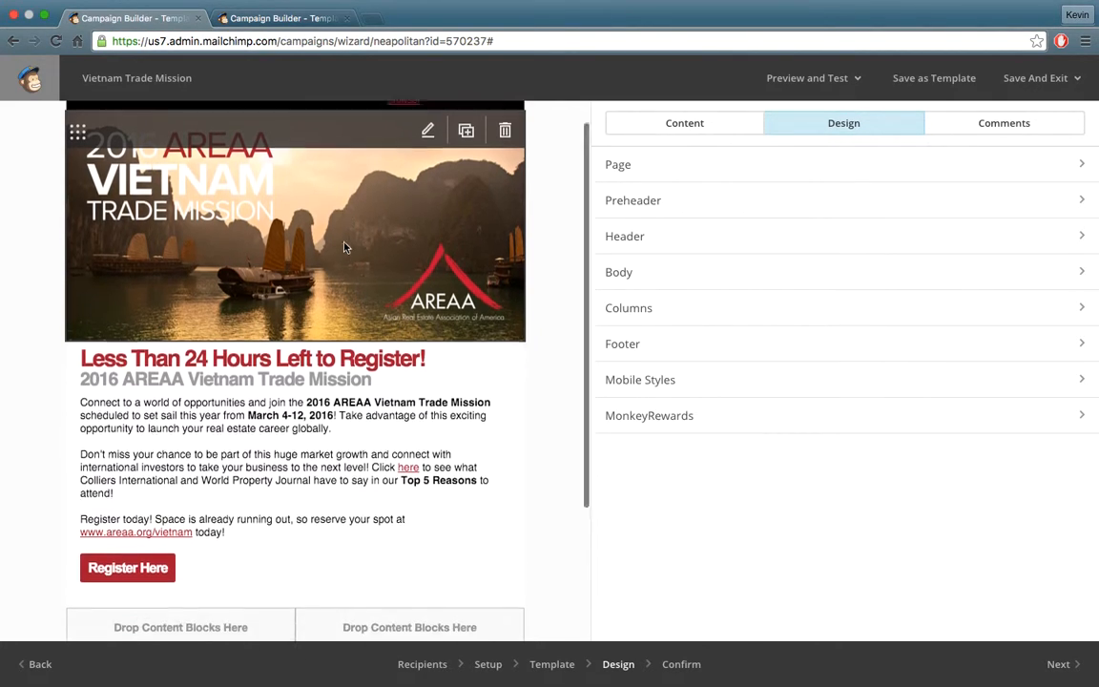
scroll(345, 329, "up", 2)
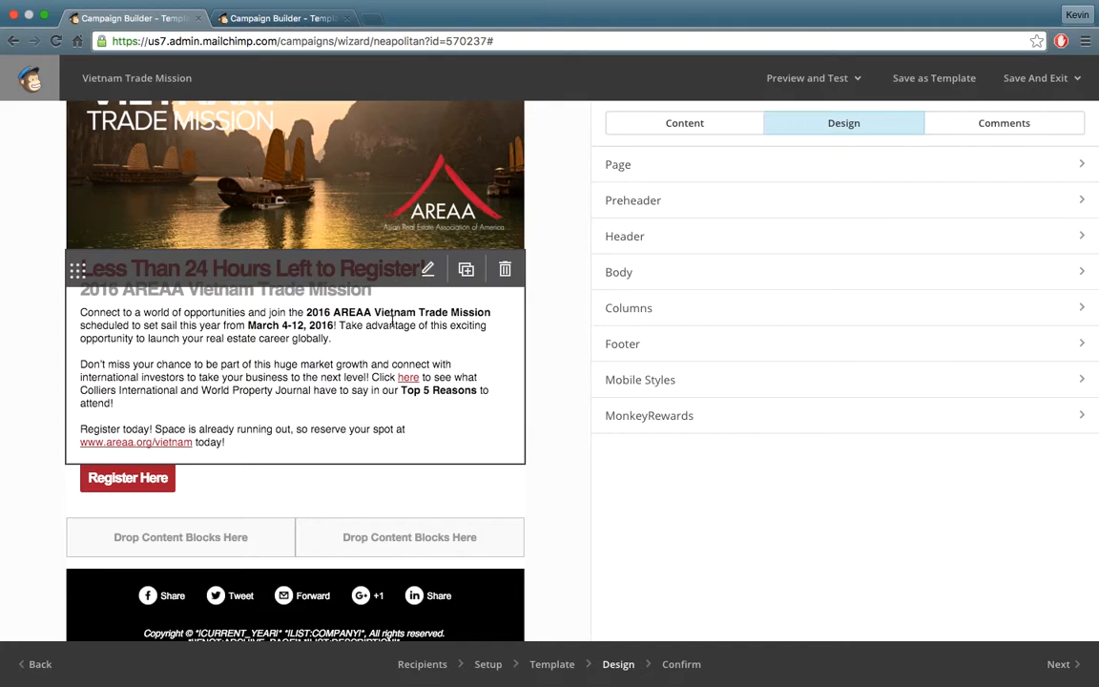
scroll(399, 328, "up", 3)
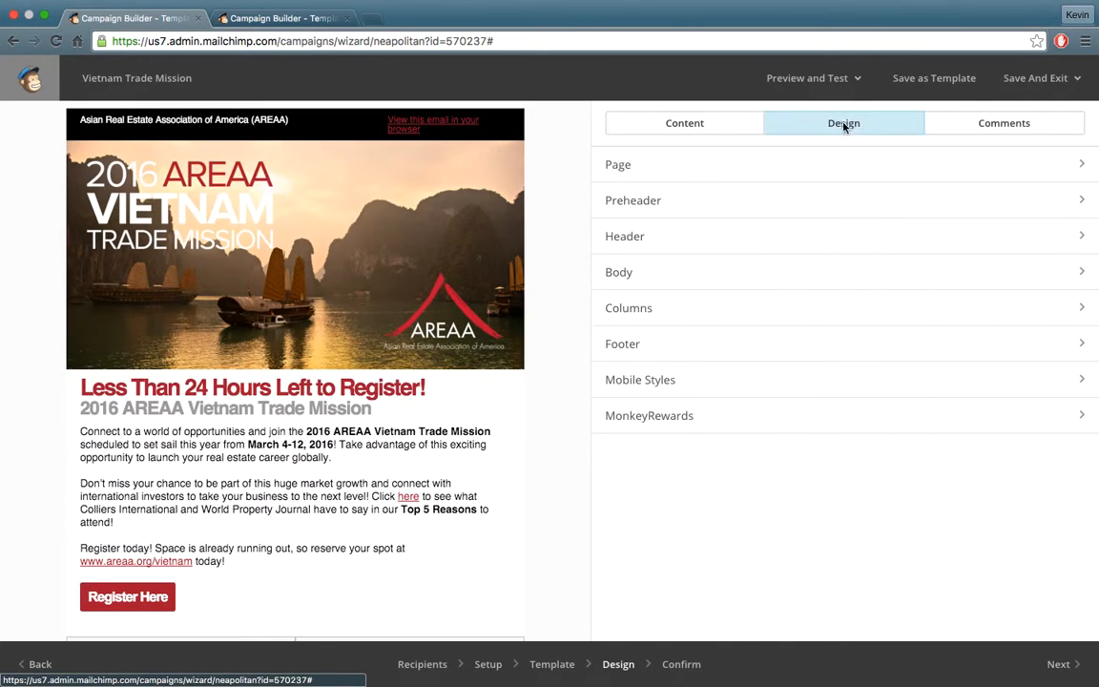
Review the Page styles, including the Heading 1 text colour, and save them unchanged.
left_click(800, 166)
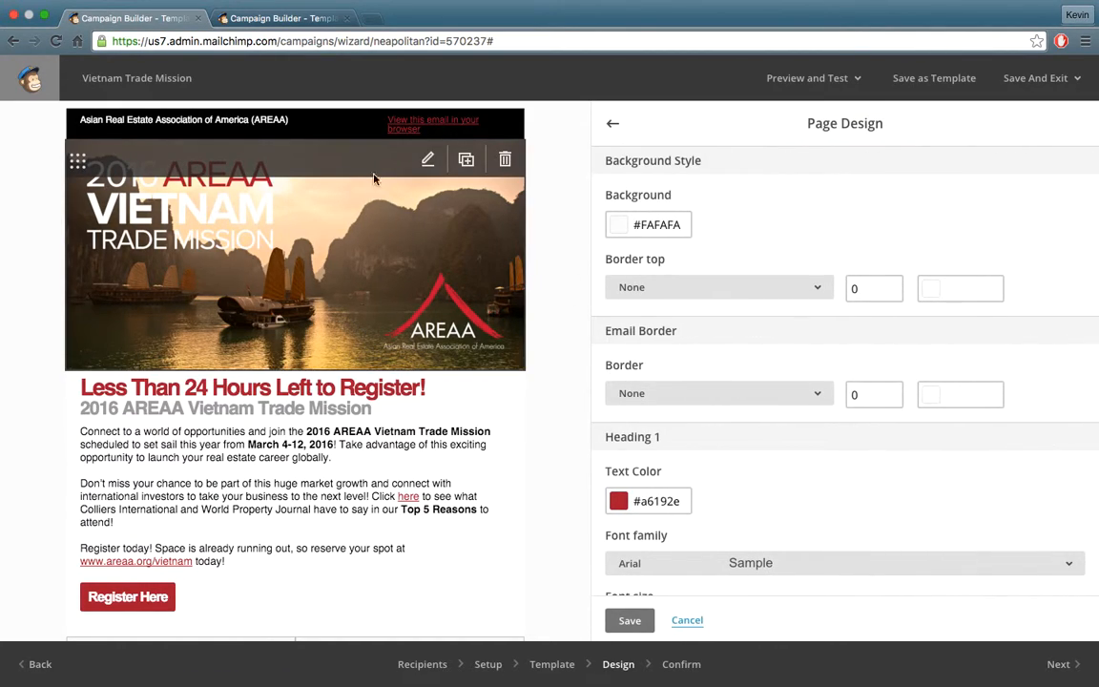
scroll(354, 167, "down", 4)
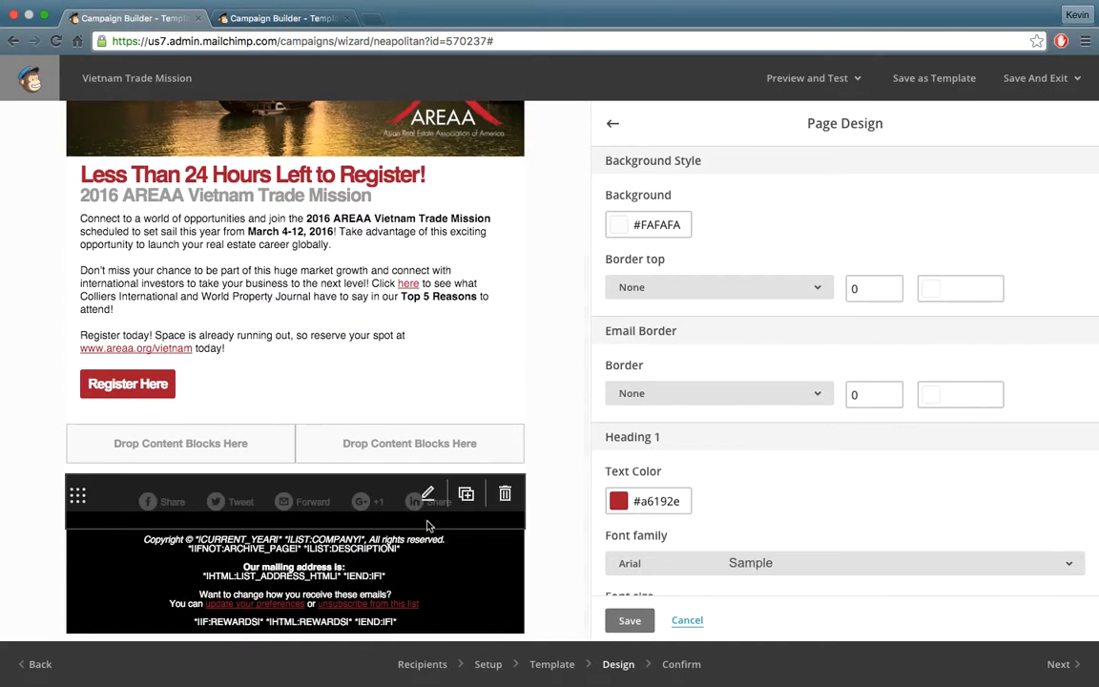
scroll(498, 345, "up", 4)
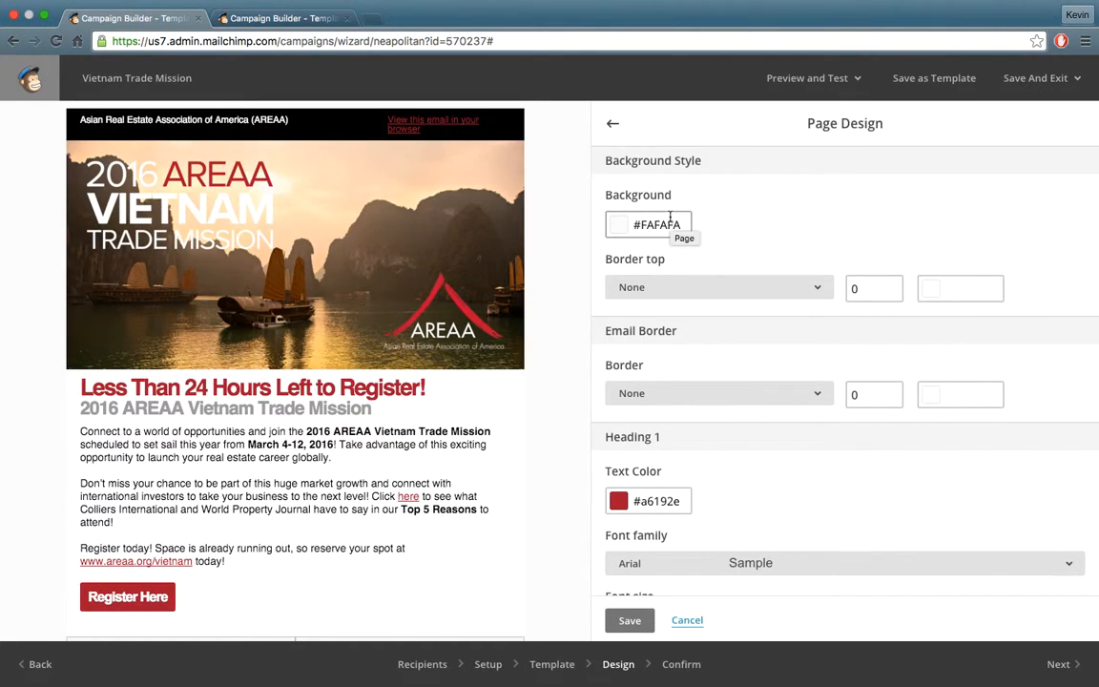
scroll(670, 217, "down", 5)
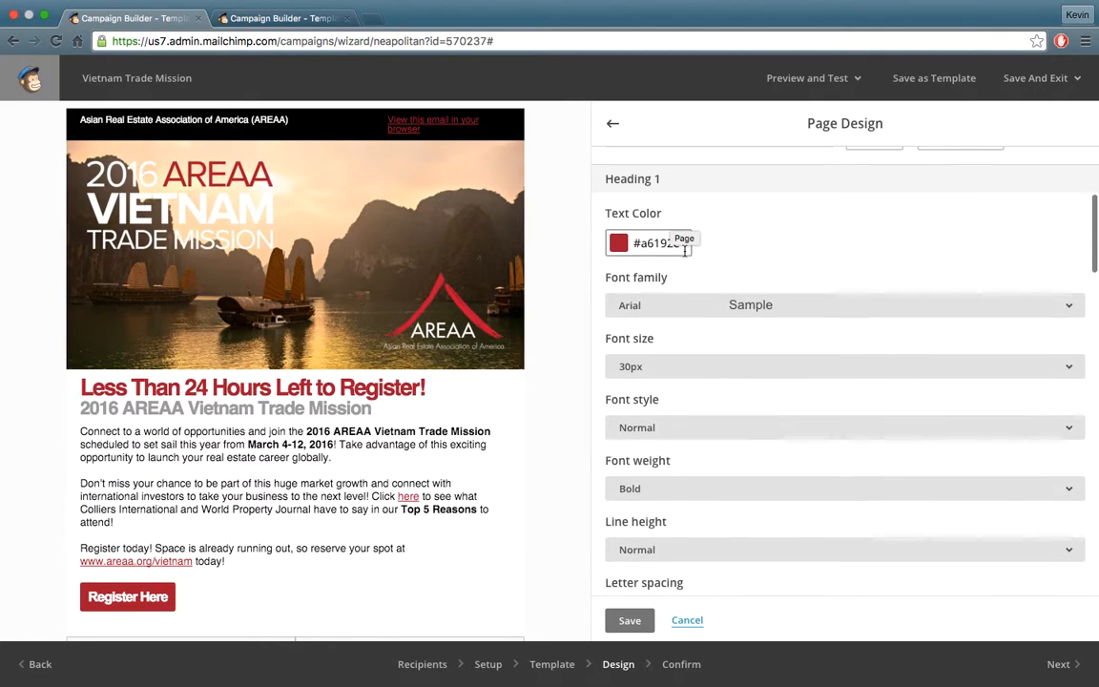
left_click_drag(647, 248, 751, 237)
left_click(747, 239)
scroll(746, 239, "down", 1)
scroll(746, 245, "down", 8)
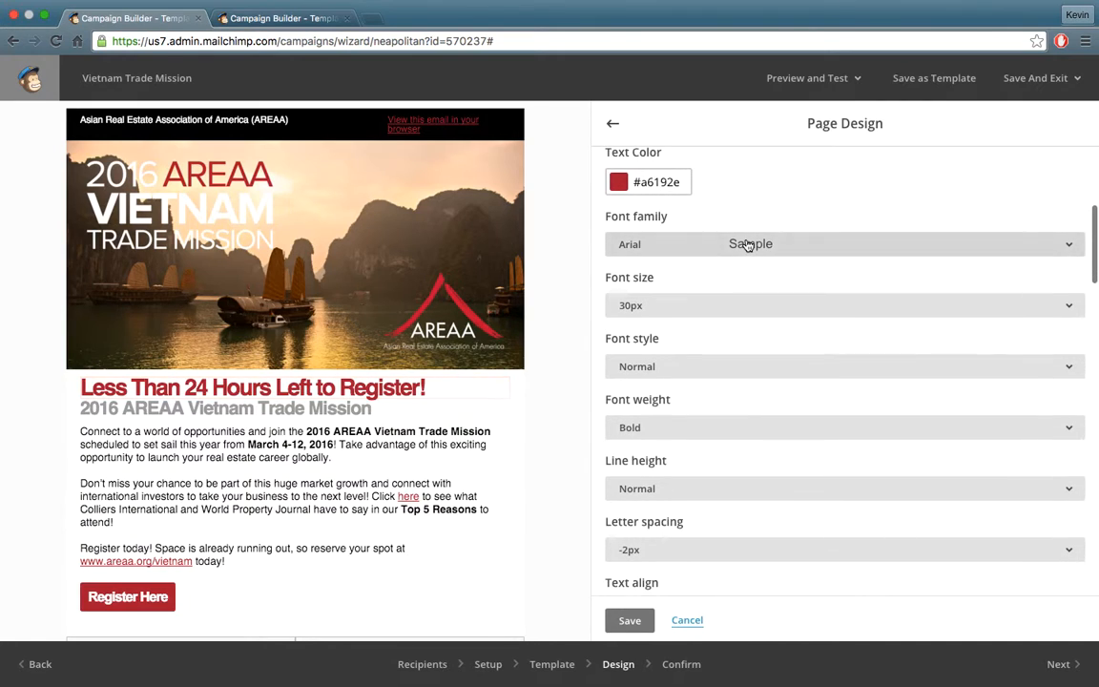
scroll(725, 286, "down", 10)
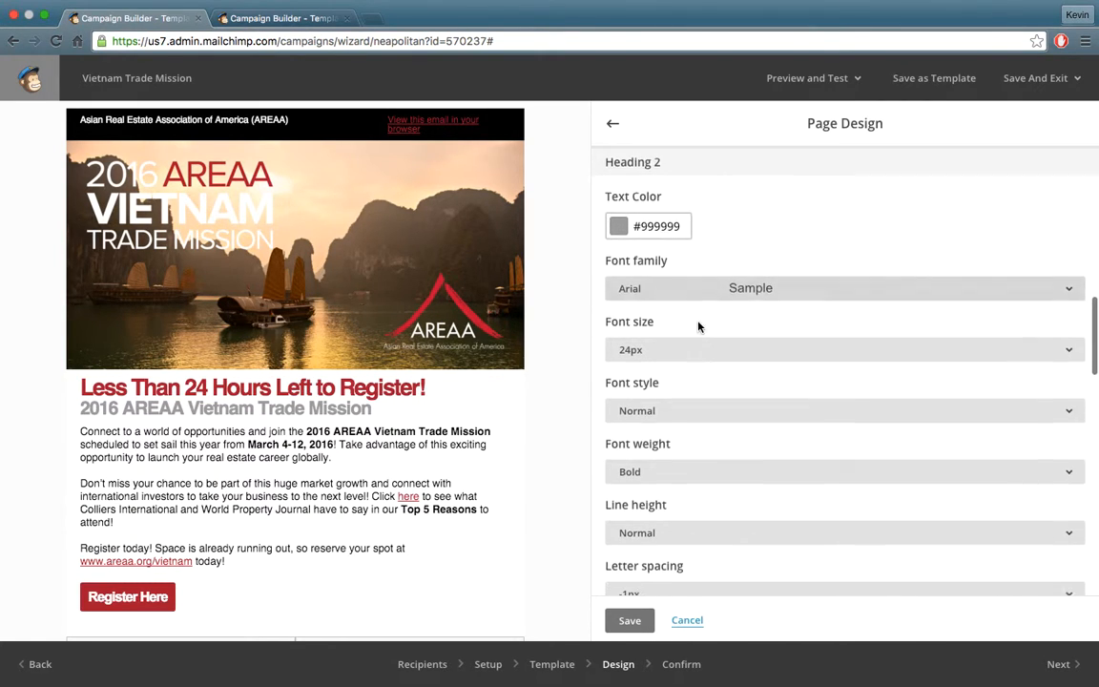
scroll(644, 448, "down", 5)
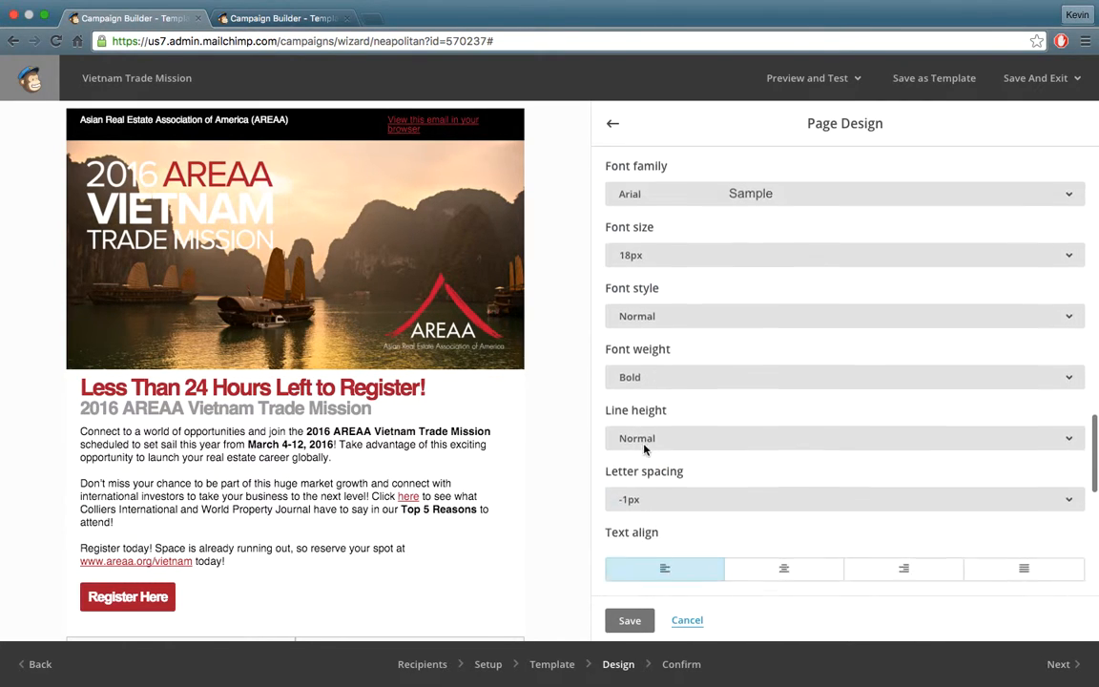
left_click(630, 620)
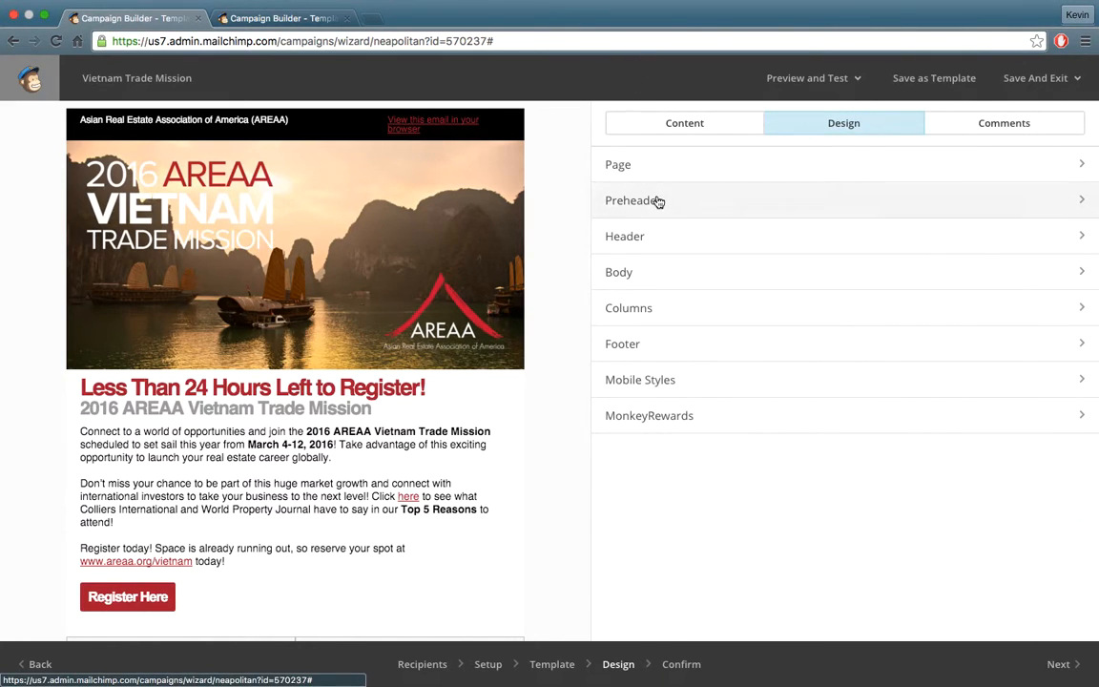
Check the Preheader's top padding against the Sample campaign and save the Preheader styles.
left_click(657, 201)
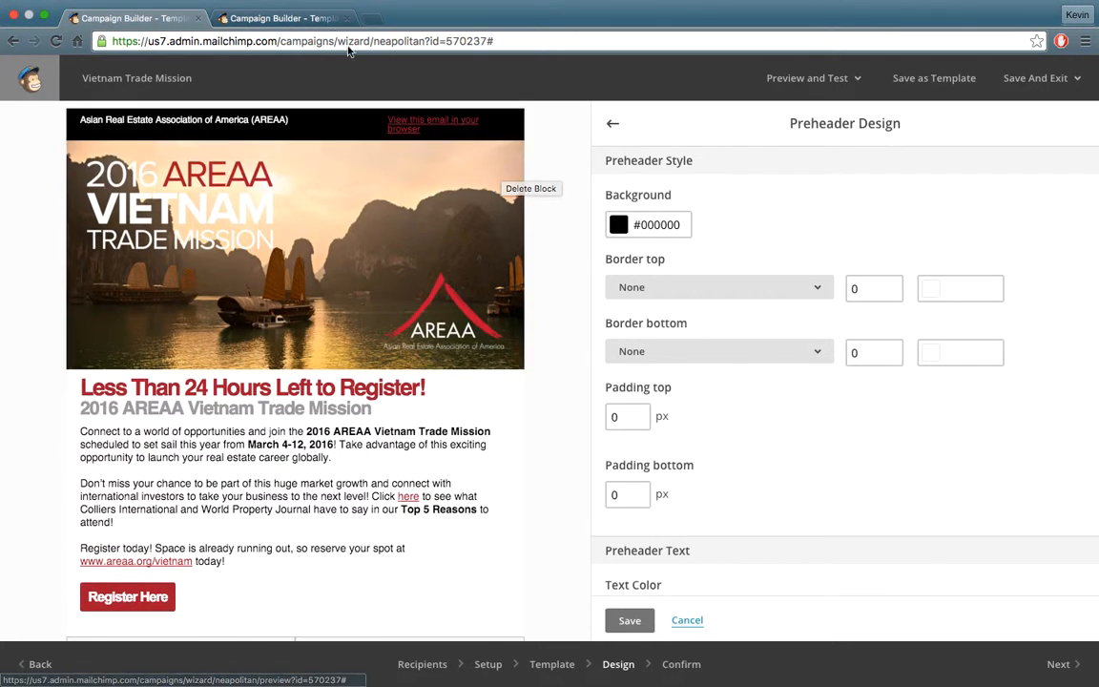
left_click(252, 19)
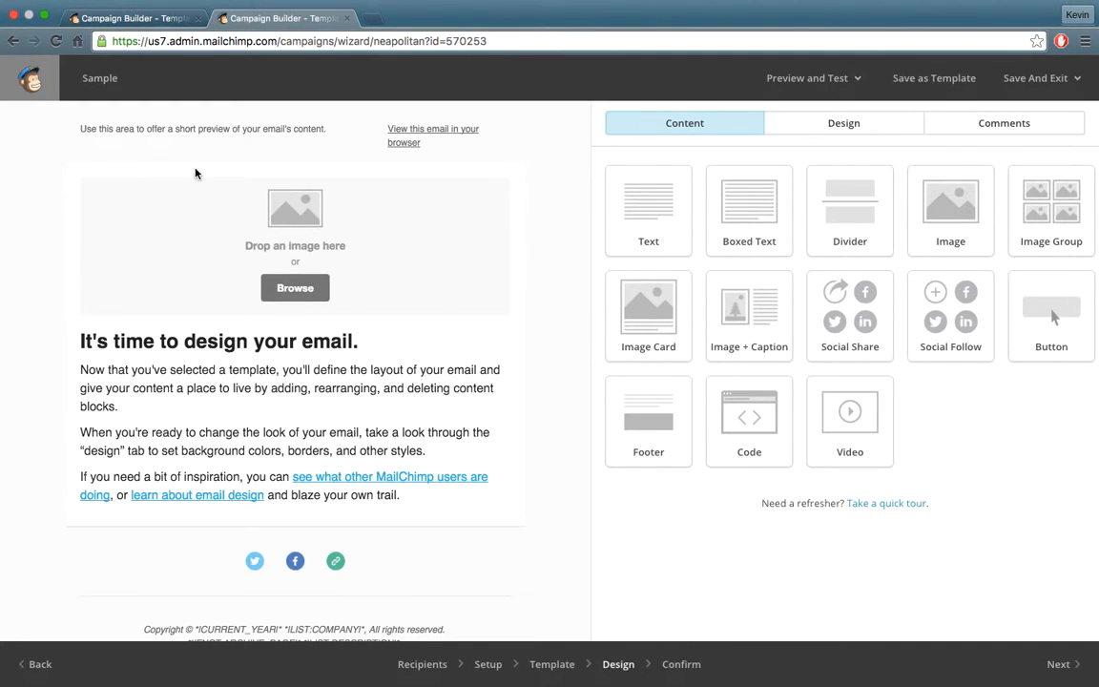
left_click(167, 19)
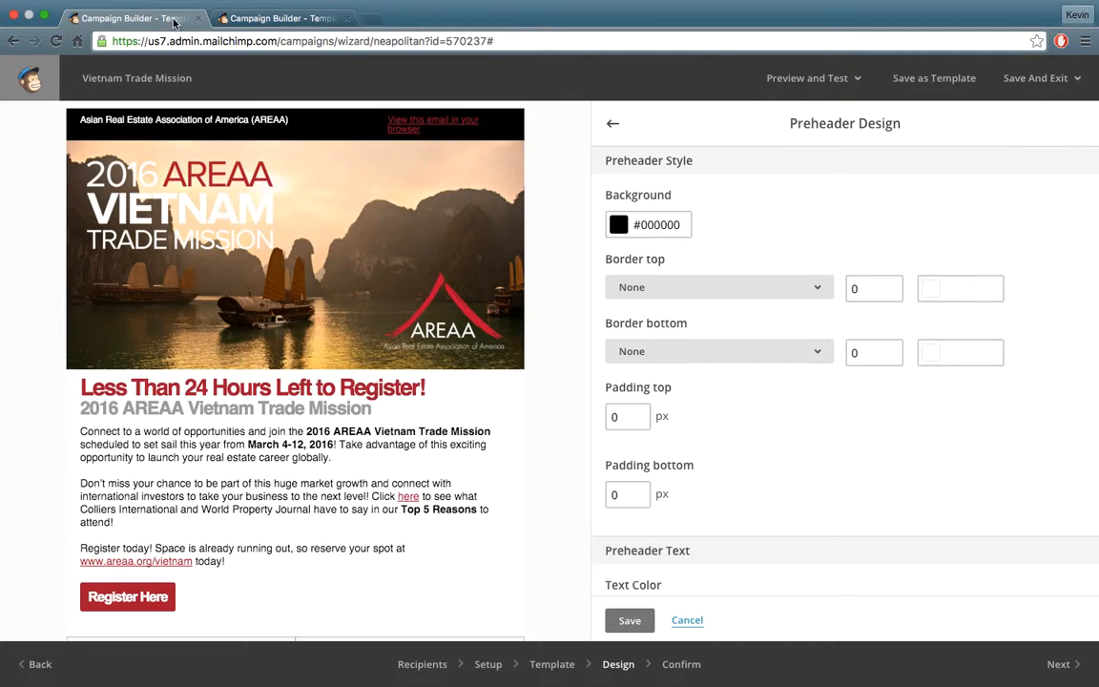
left_click(291, 19)
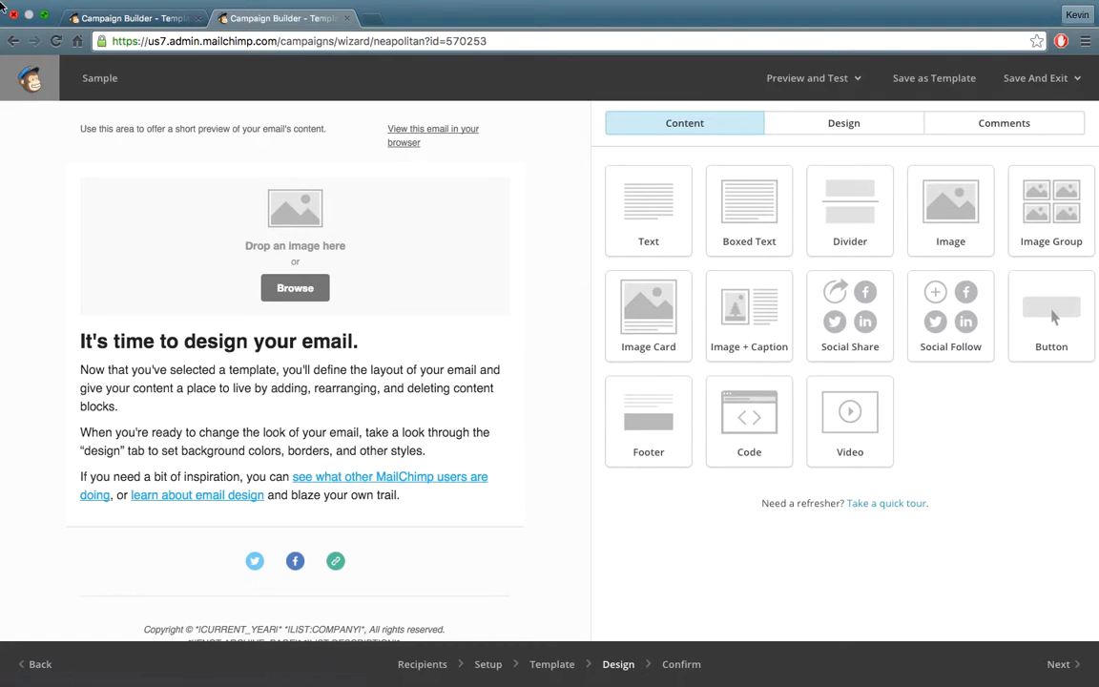
left_click(122, 21)
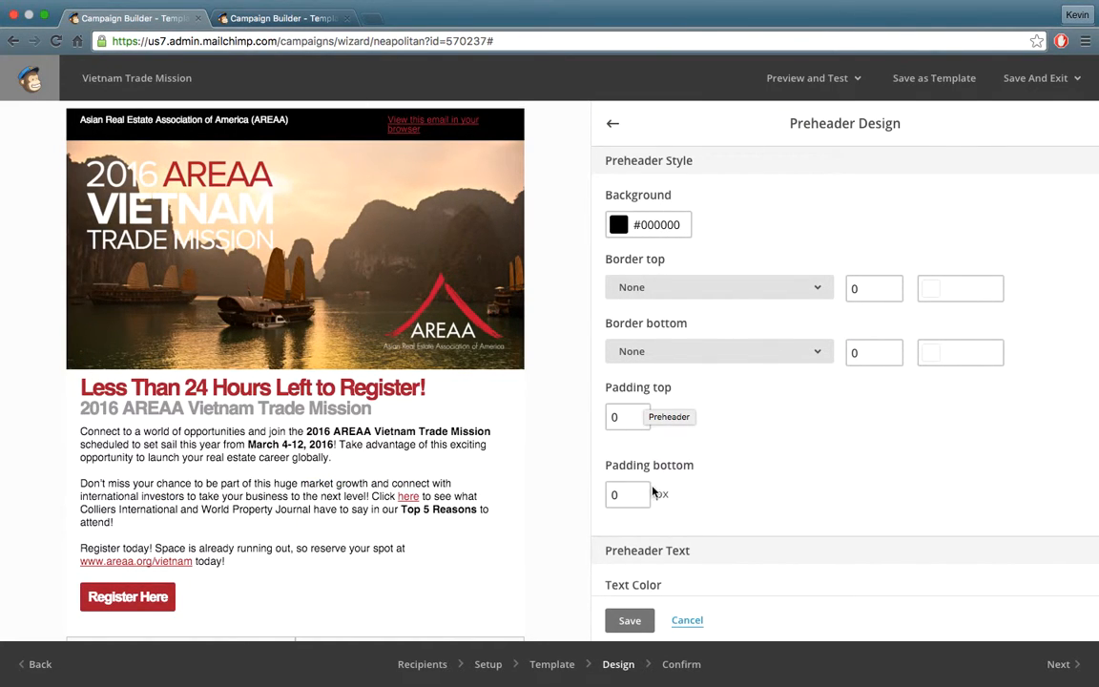
left_click_drag(632, 417, 570, 419)
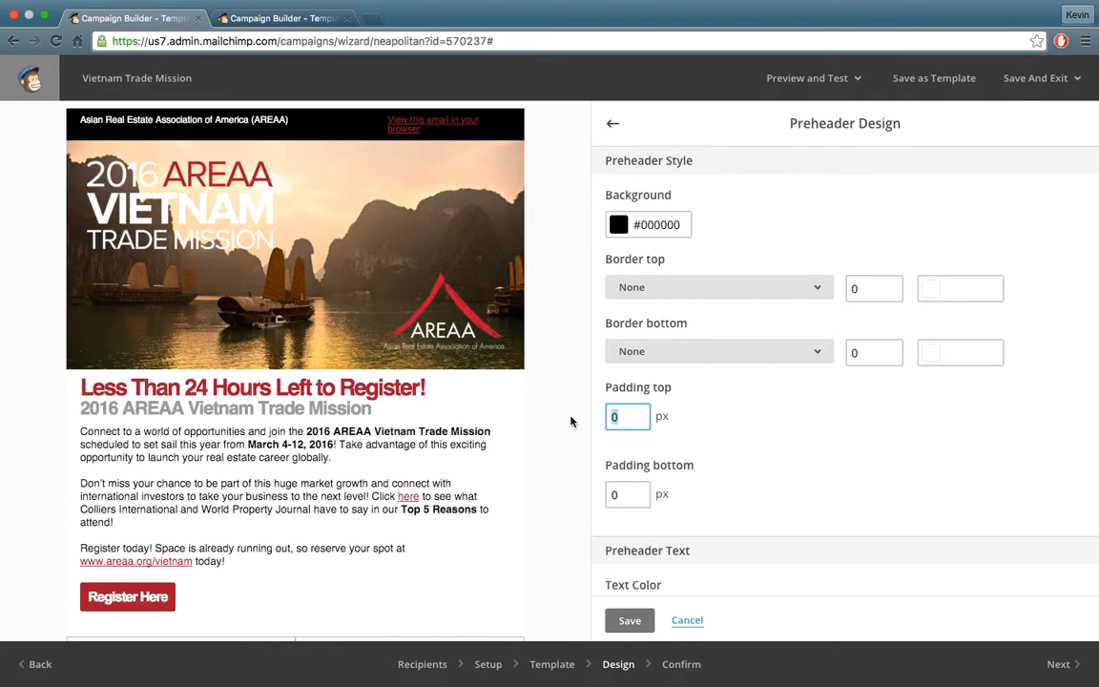
scroll(649, 420, "down", 5)
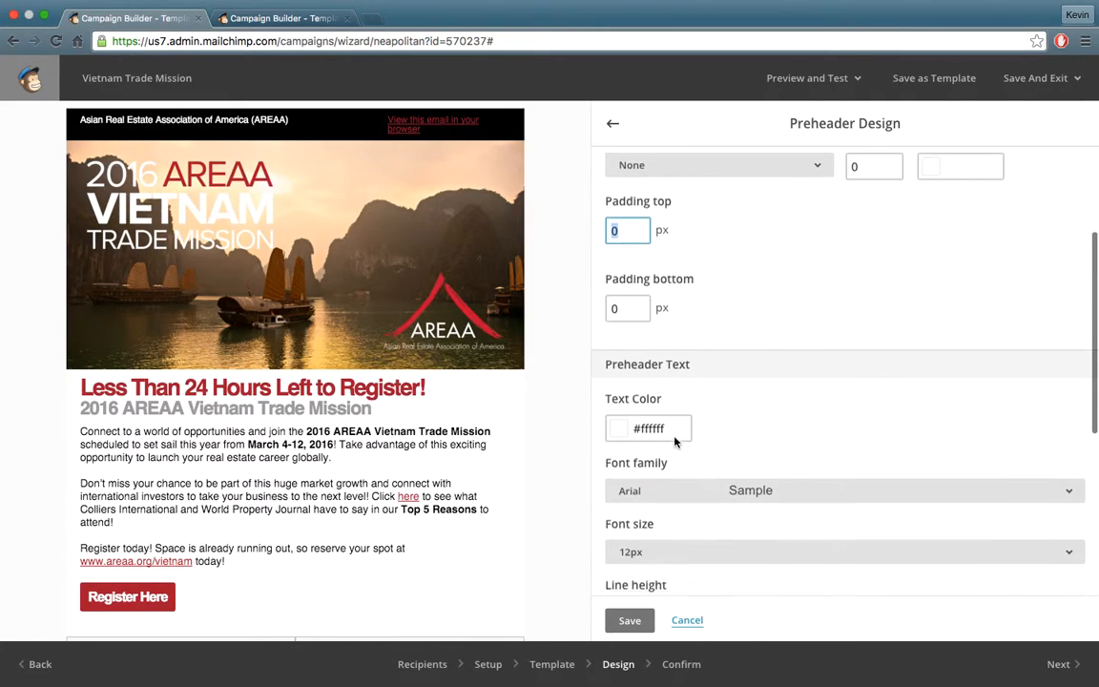
scroll(423, 217, "down", 1)
left_click(629, 620)
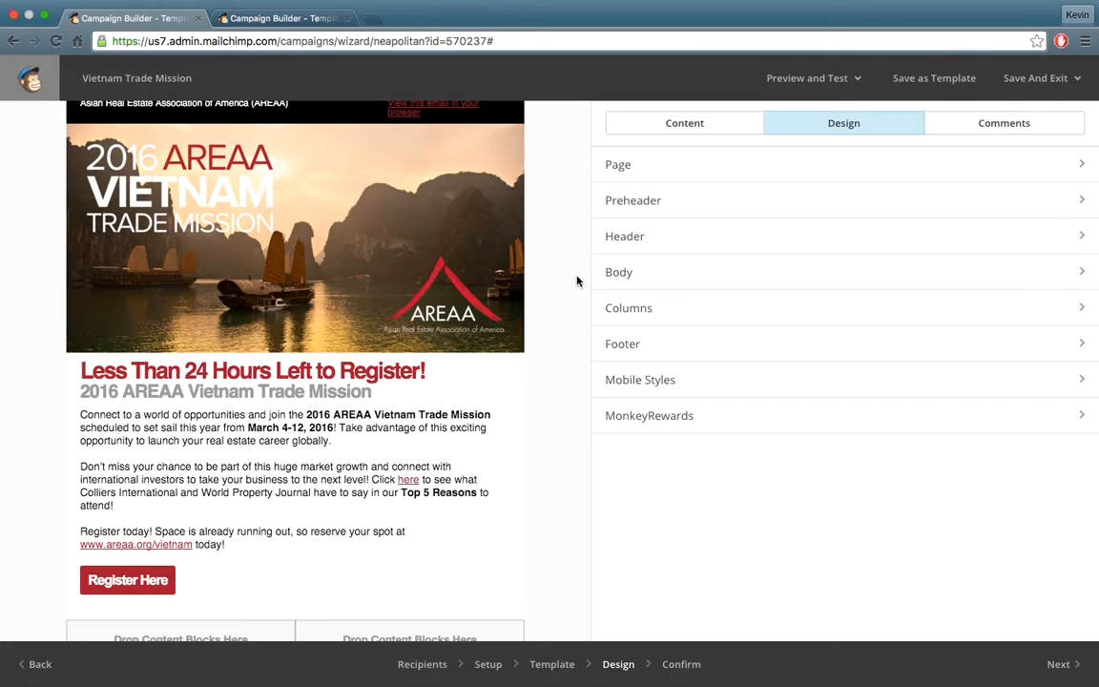
Save the Header styles unchanged and switch over to the Sample campaign.
left_click(643, 250)
scroll(670, 295, "down", 3)
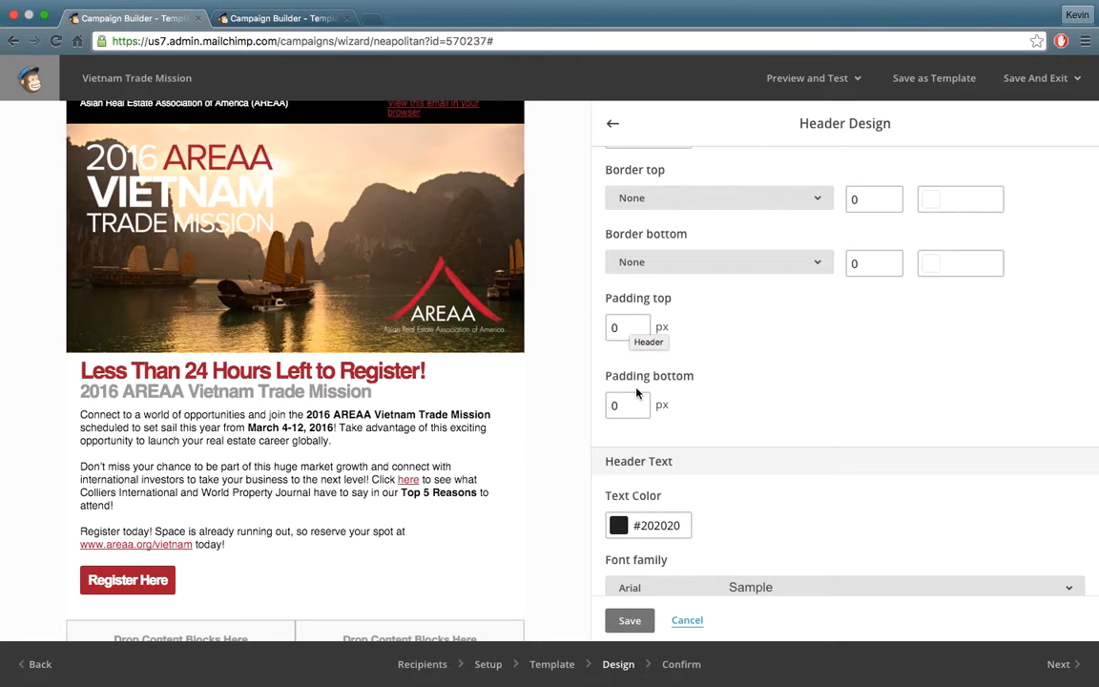
scroll(637, 453, "up", 2)
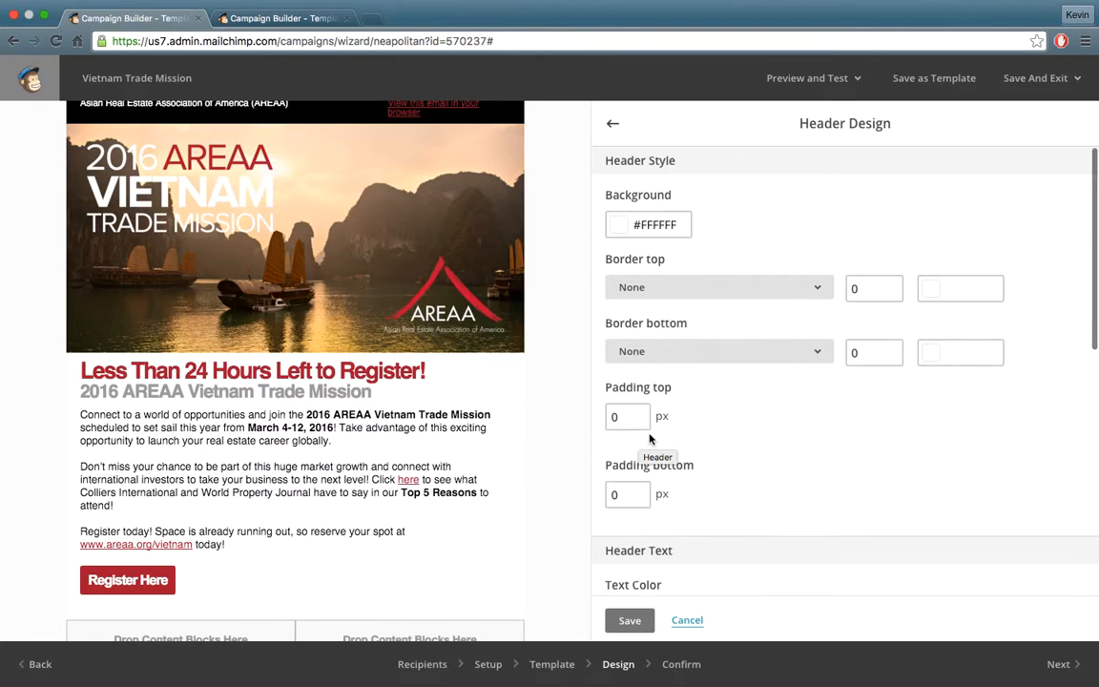
left_click(628, 616)
left_click(300, 17)
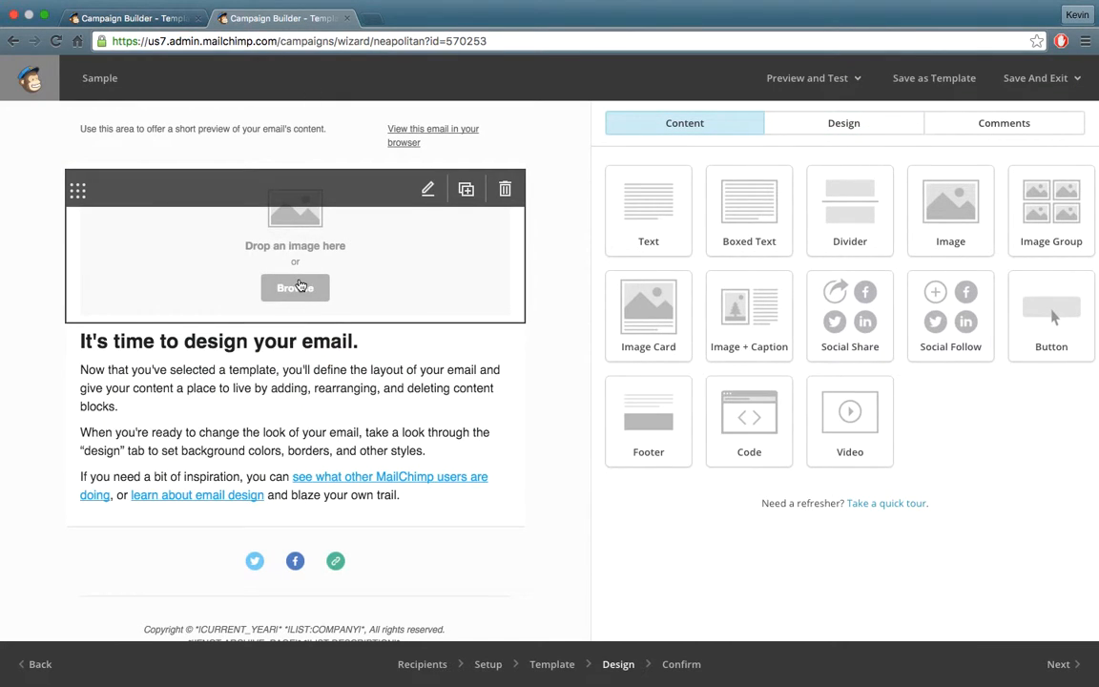
Insert Email Header.01.png into the Sample campaign's image block and set it to Edge To Edge.
left_click(296, 288)
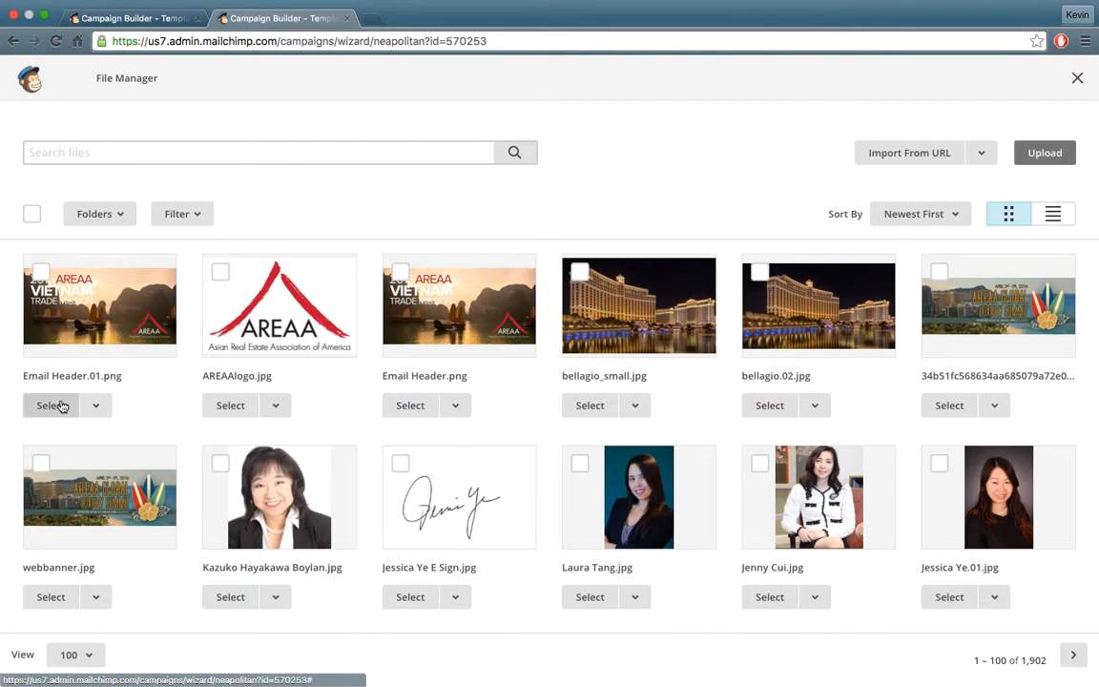
left_click(52, 405)
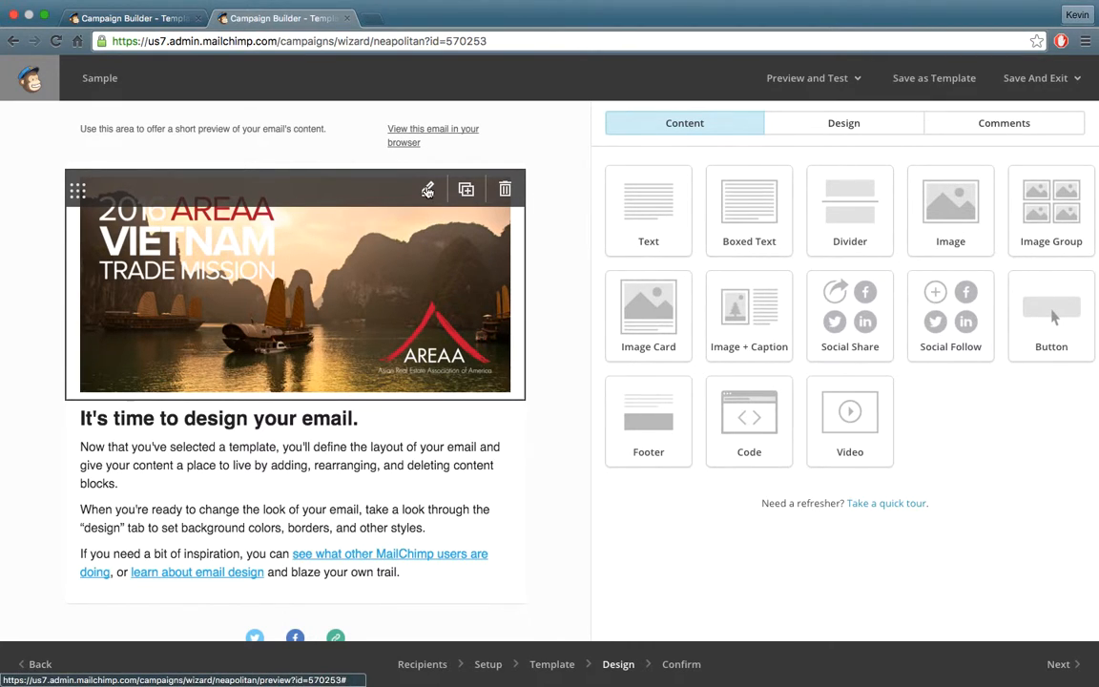
left_click(427, 190)
left_click(1001, 160)
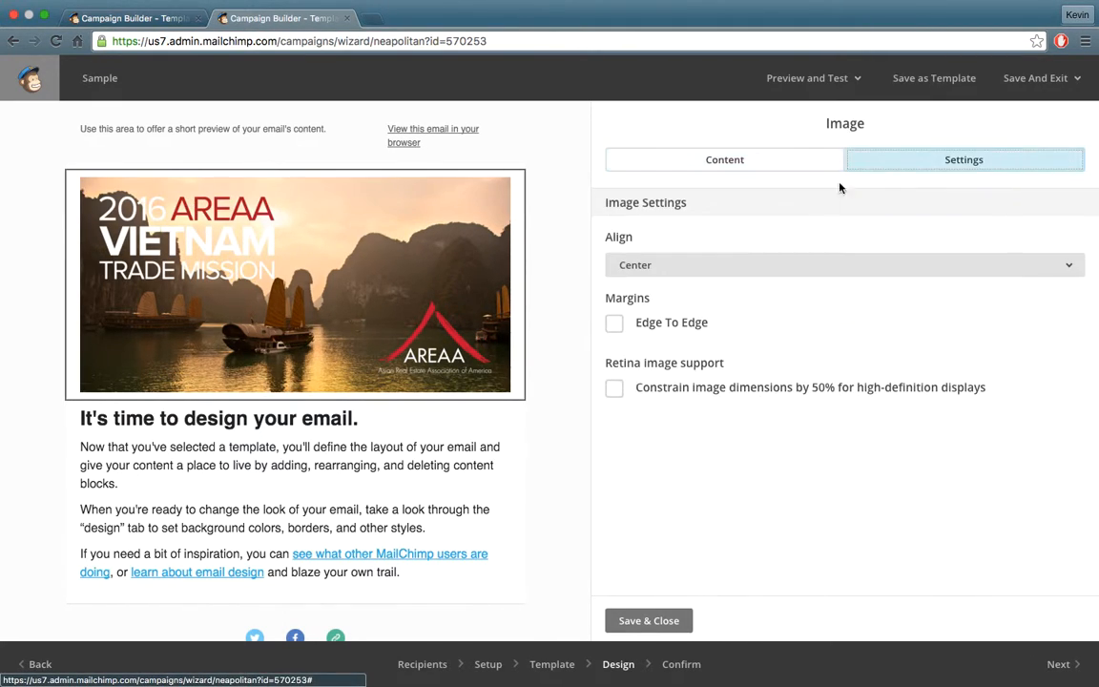
left_click(615, 327)
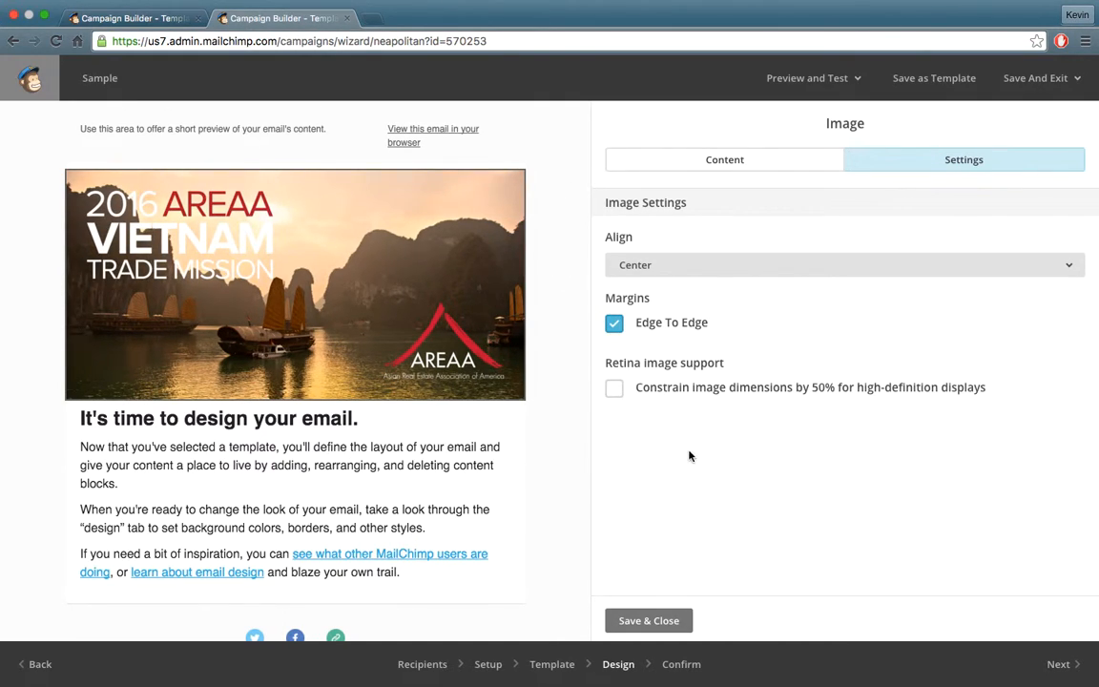
left_click(170, 25)
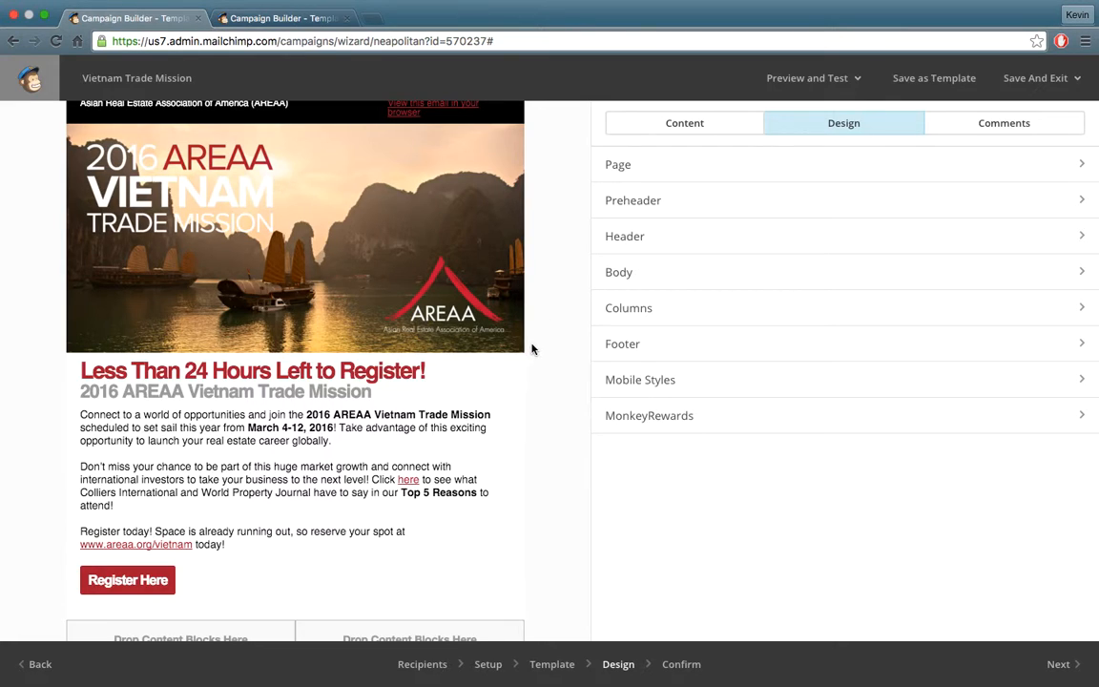
Drag a Boxed Text block into the email below the main text.
left_click(663, 119)
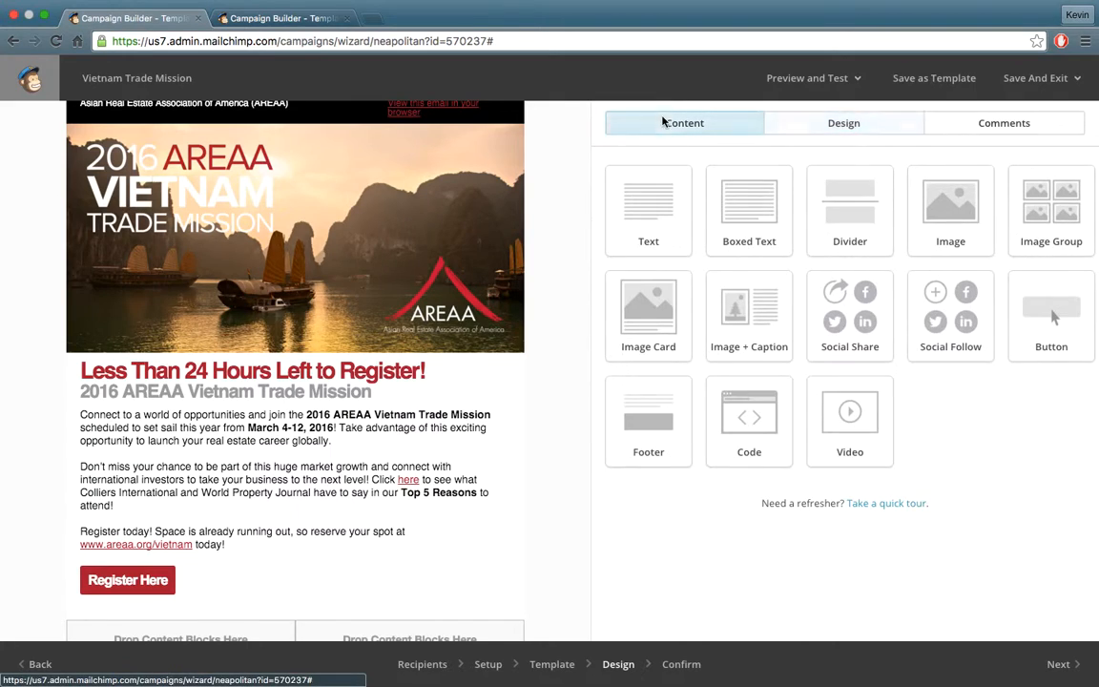
scroll(287, 367, "down", 3)
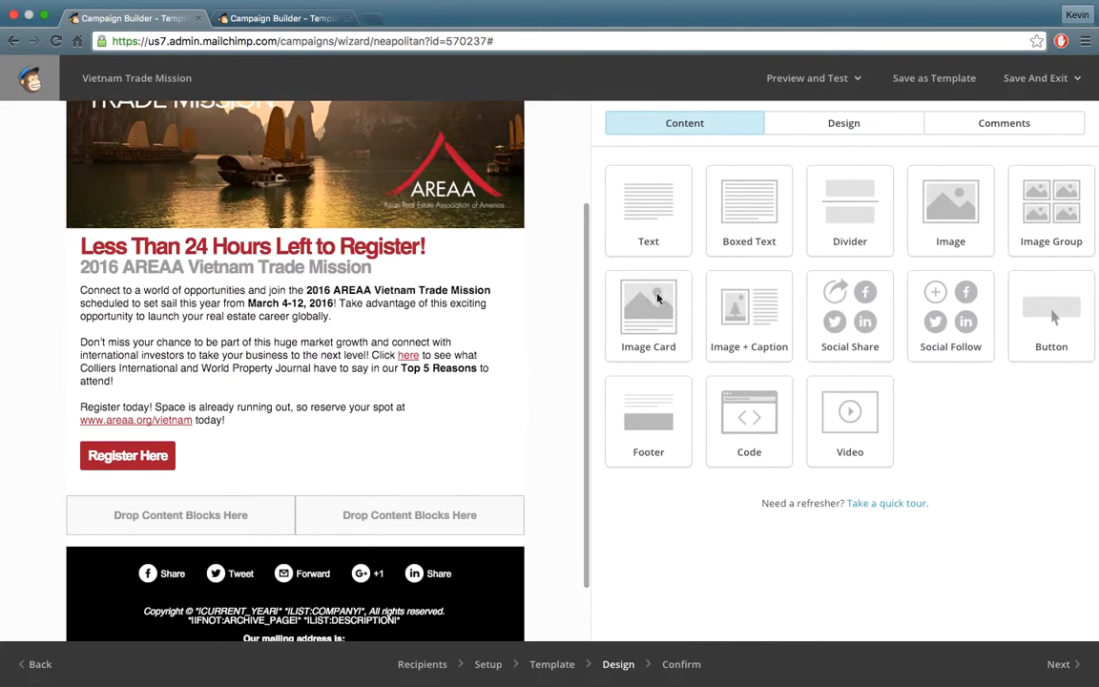
left_click_drag(668, 232, 648, 229)
left_click_drag(948, 216, 806, 258)
left_click_drag(844, 443, 664, 458)
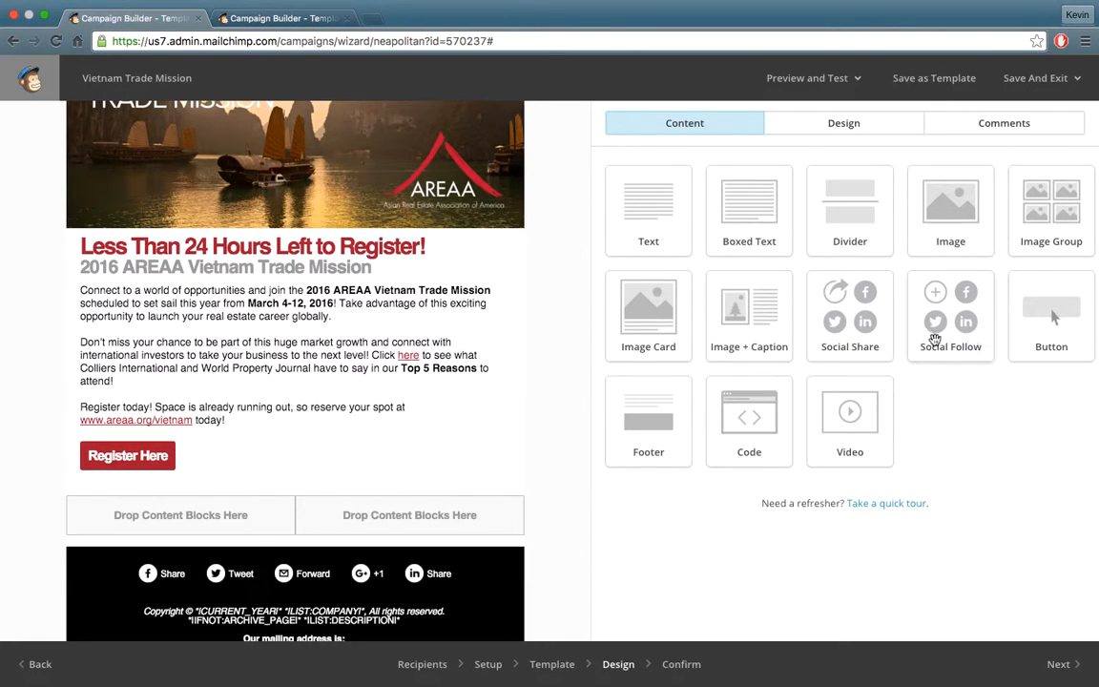
mouse_move(305, 469)
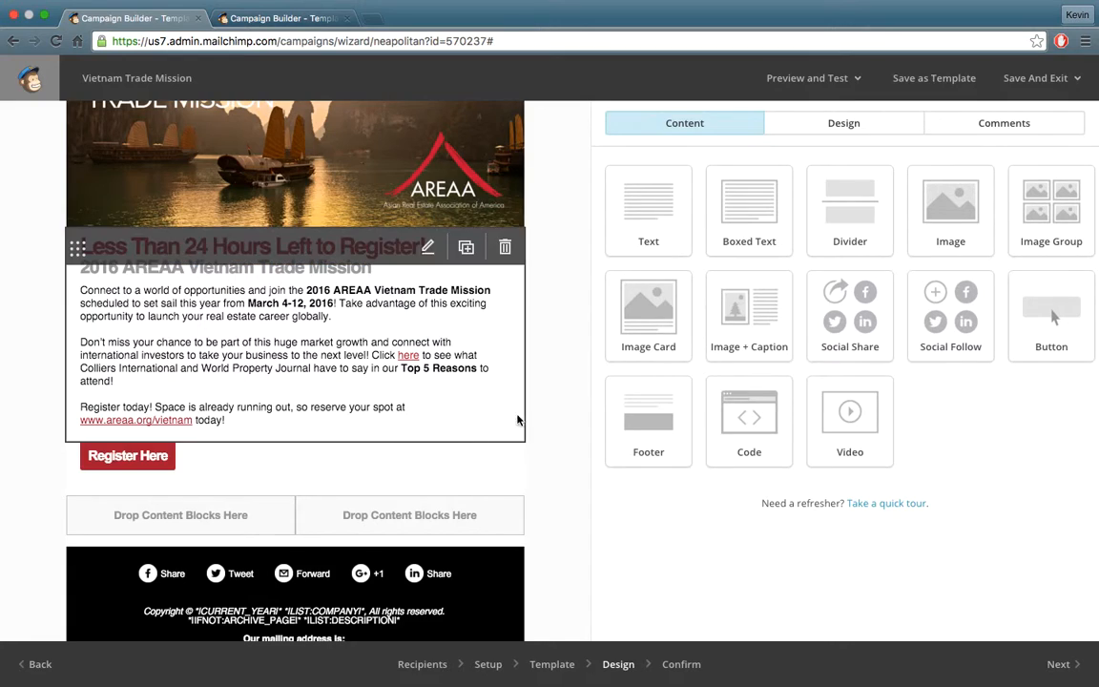
left_click_drag(767, 222, 210, 355)
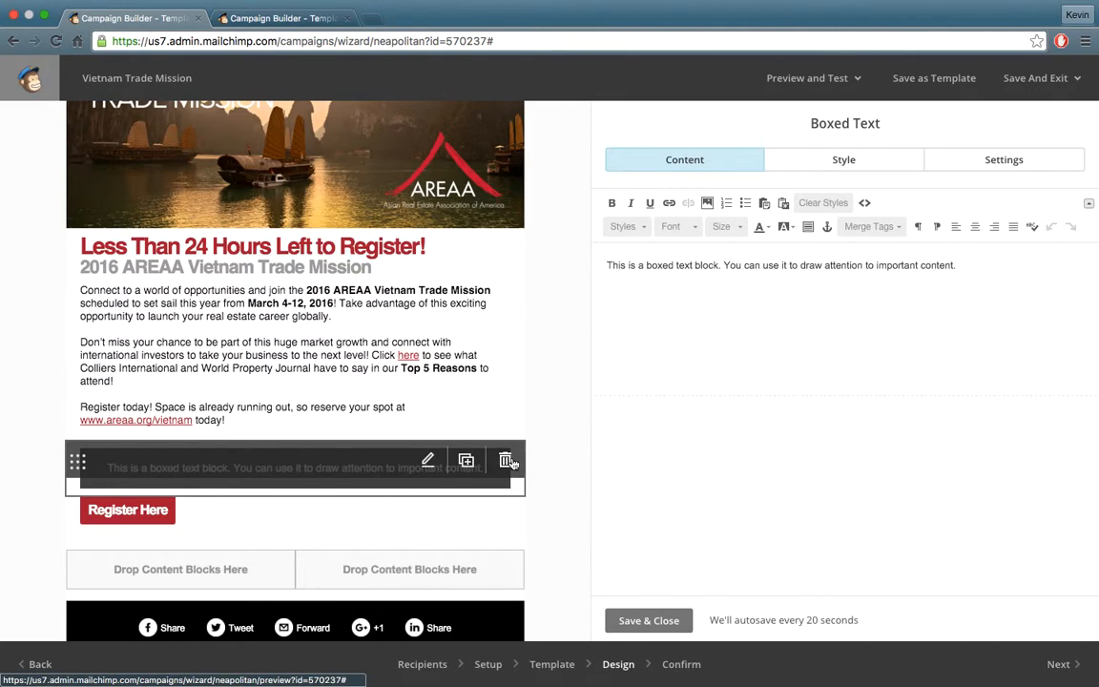
Duplicate the boxed text block, then delete both copies, confirming each removal.
left_click(464, 463)
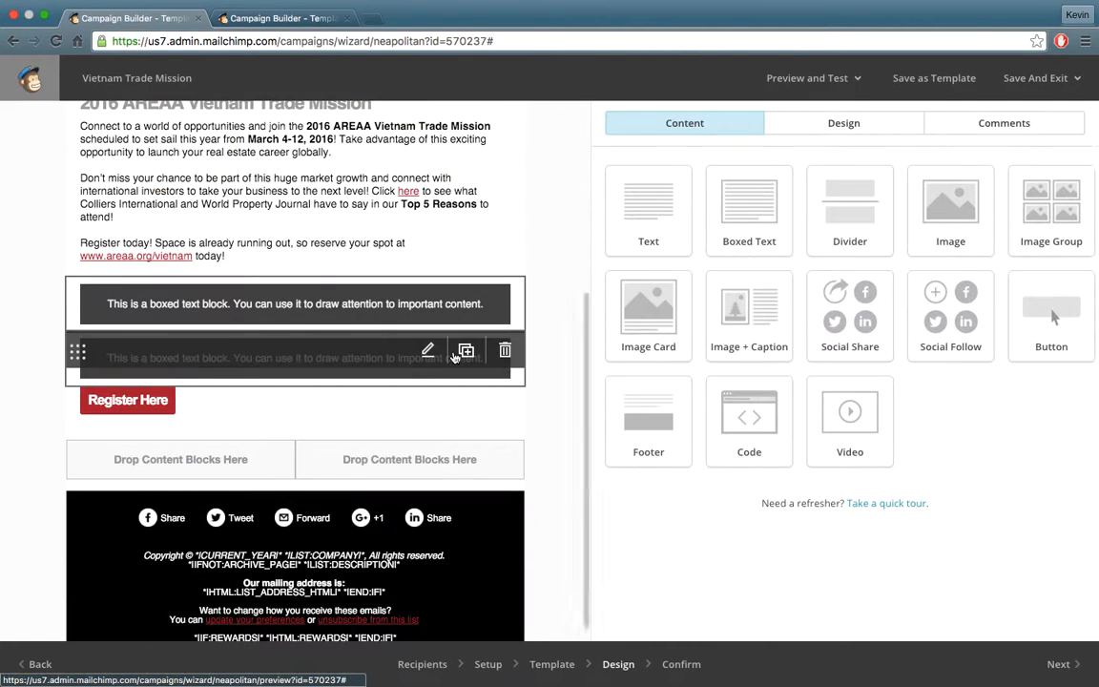
left_click(505, 350)
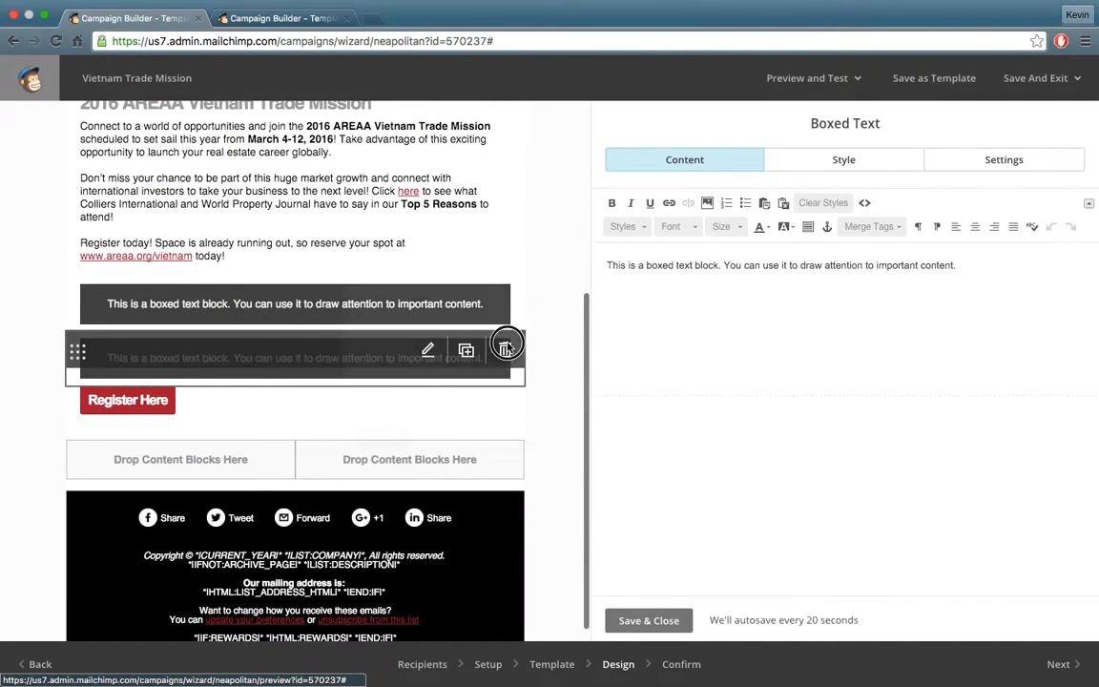
left_click(386, 436)
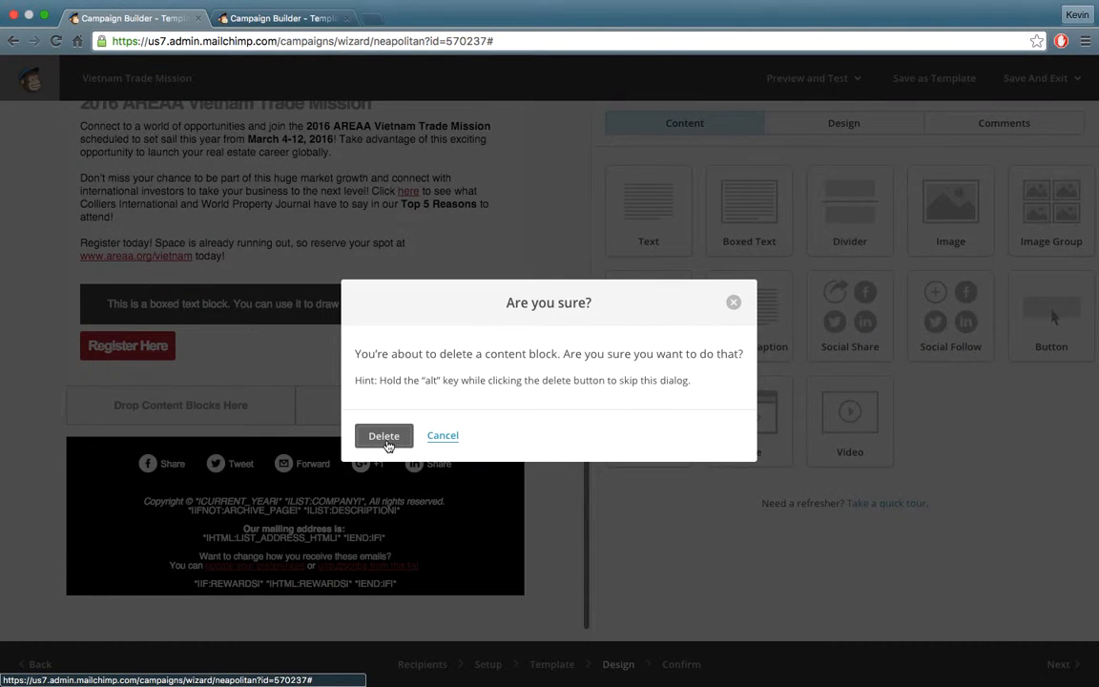
left_click(385, 437)
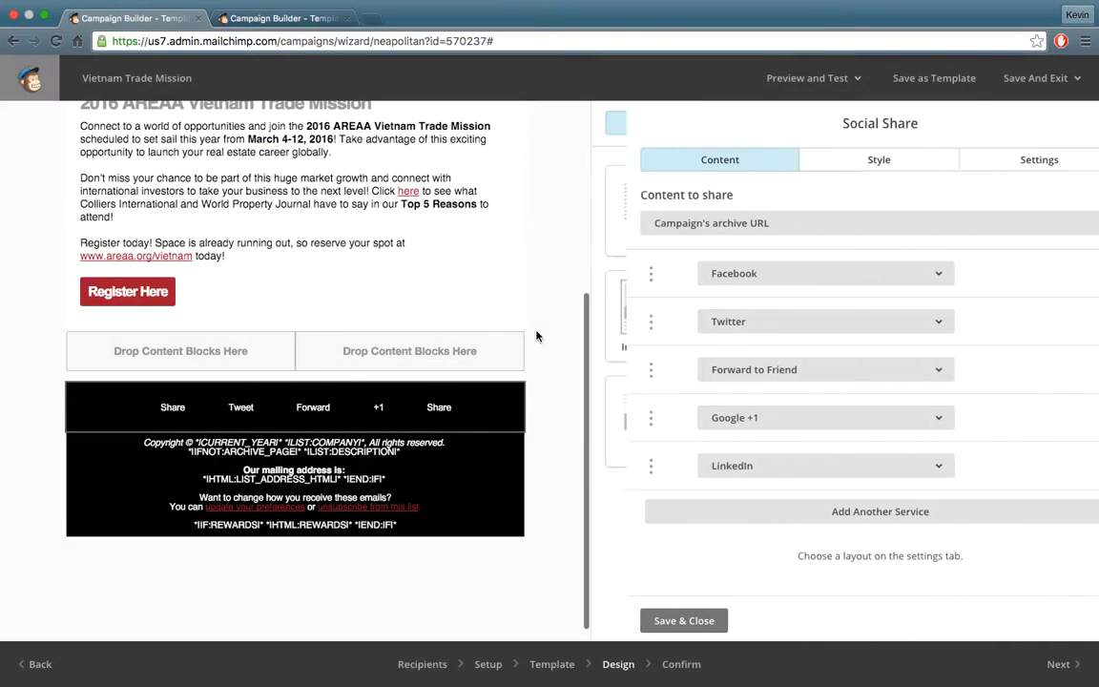
Check the email in the desktop and phone preview mode, then exit the preview.
scroll(537, 336, "up", 5)
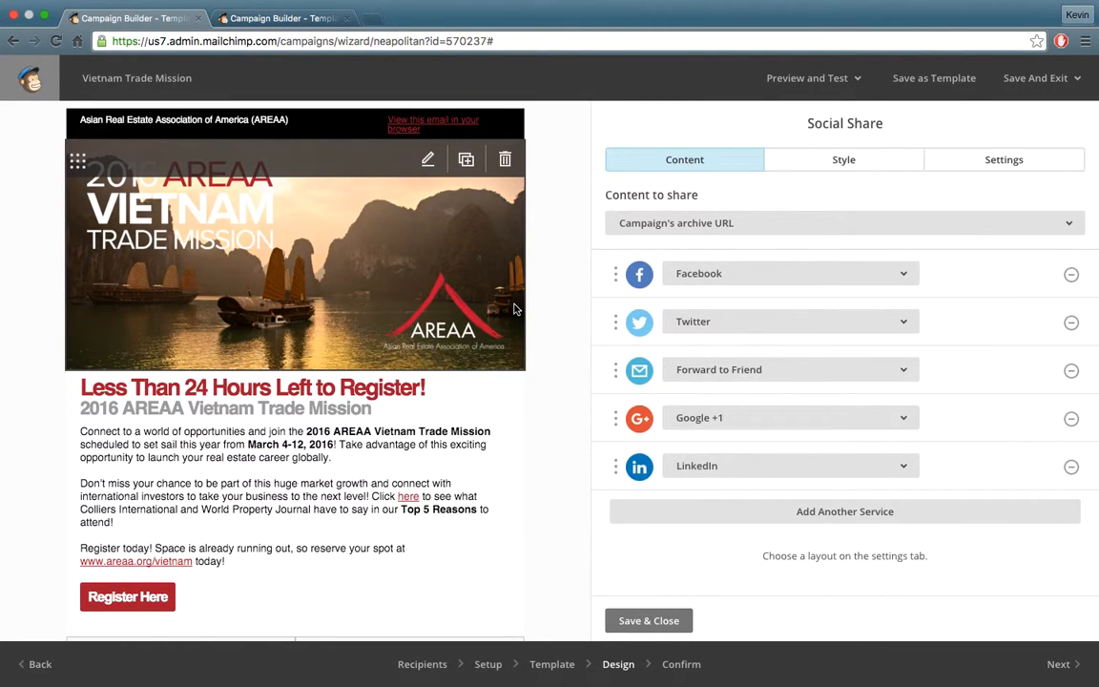
left_click(852, 83)
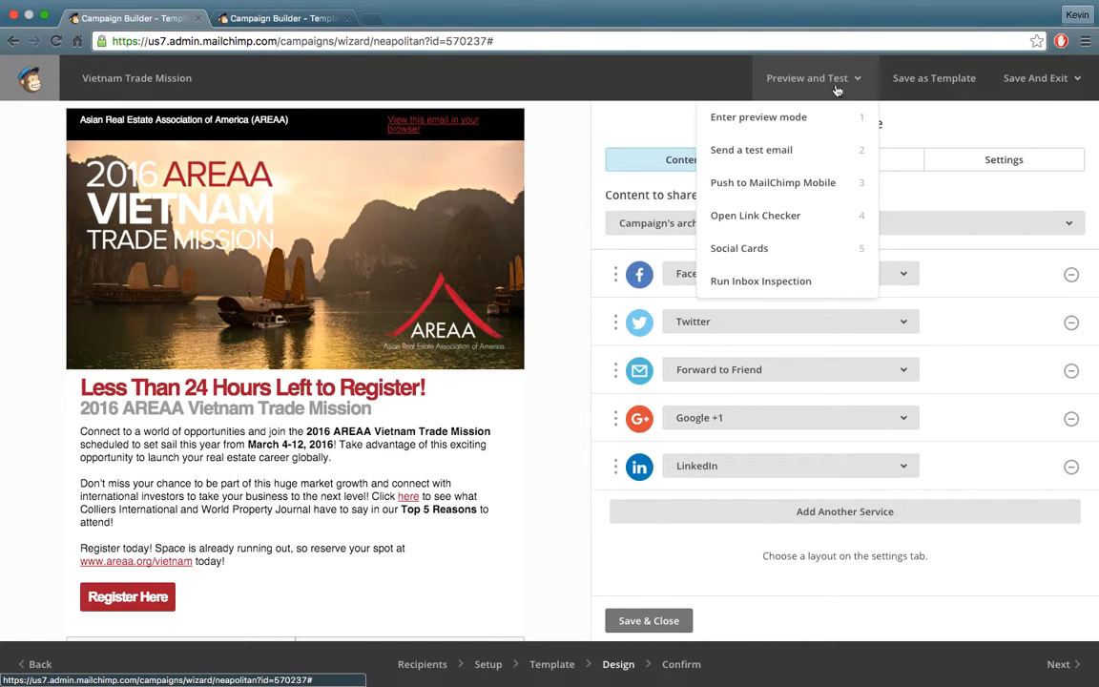
left_click(796, 116)
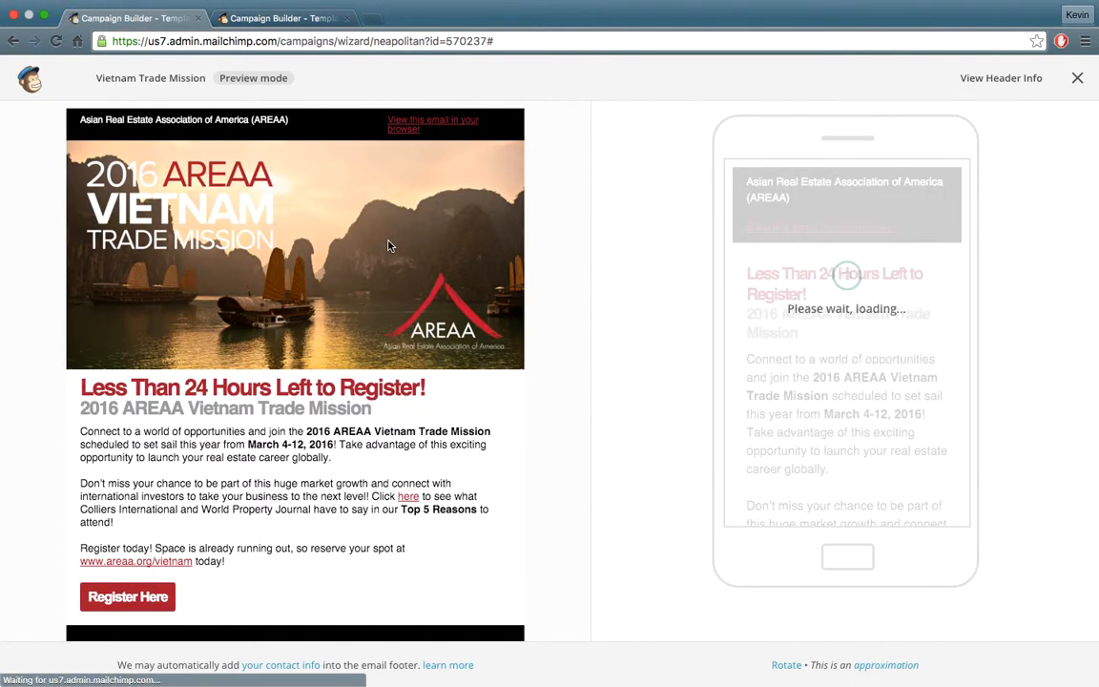
scroll(420, 376, "down", 3)
scroll(811, 381, "down", 10)
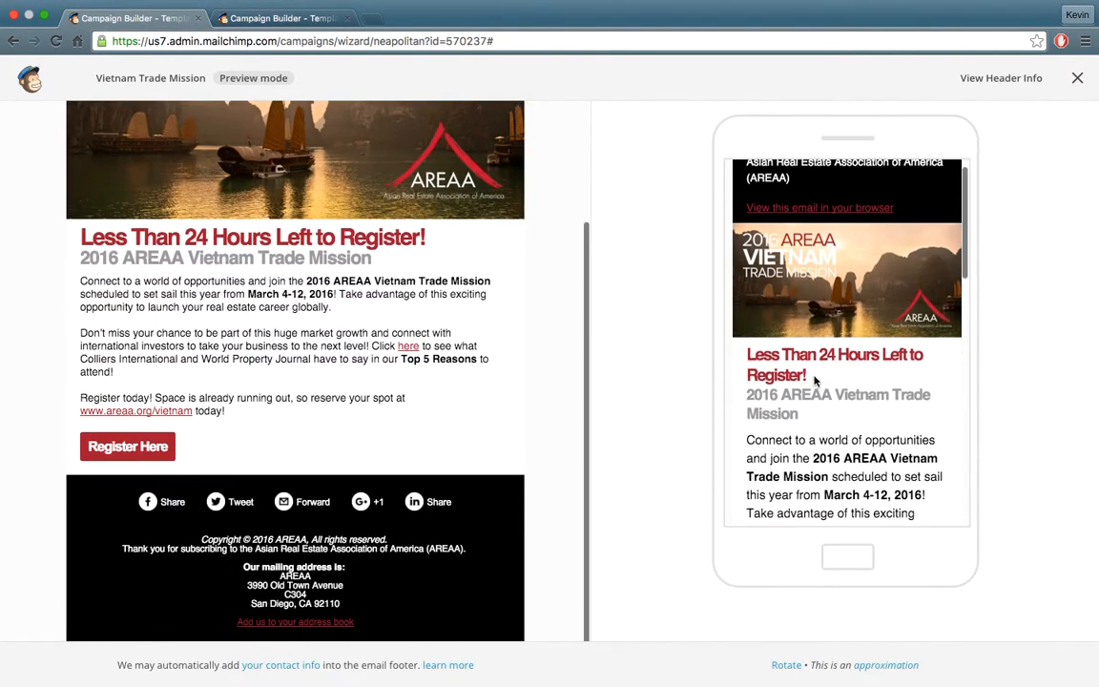
scroll(813, 380, "up", 10)
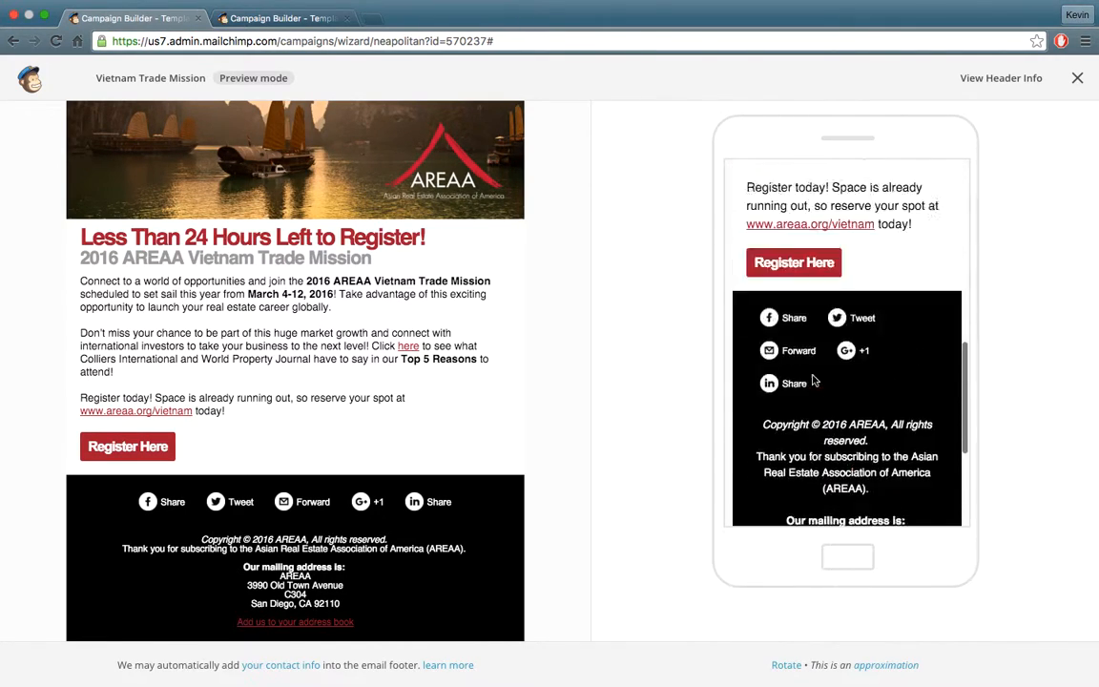
left_click(1077, 80)
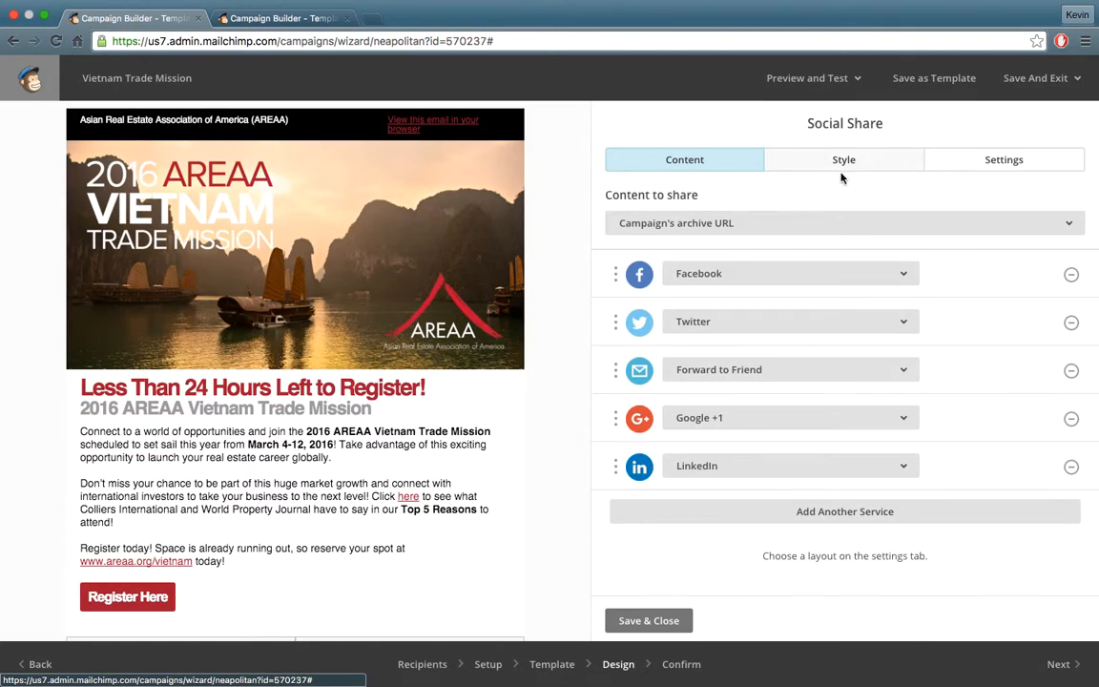
Send a test email of the campaign and move on to the Confirm step.
left_click(838, 75)
left_click(753, 154)
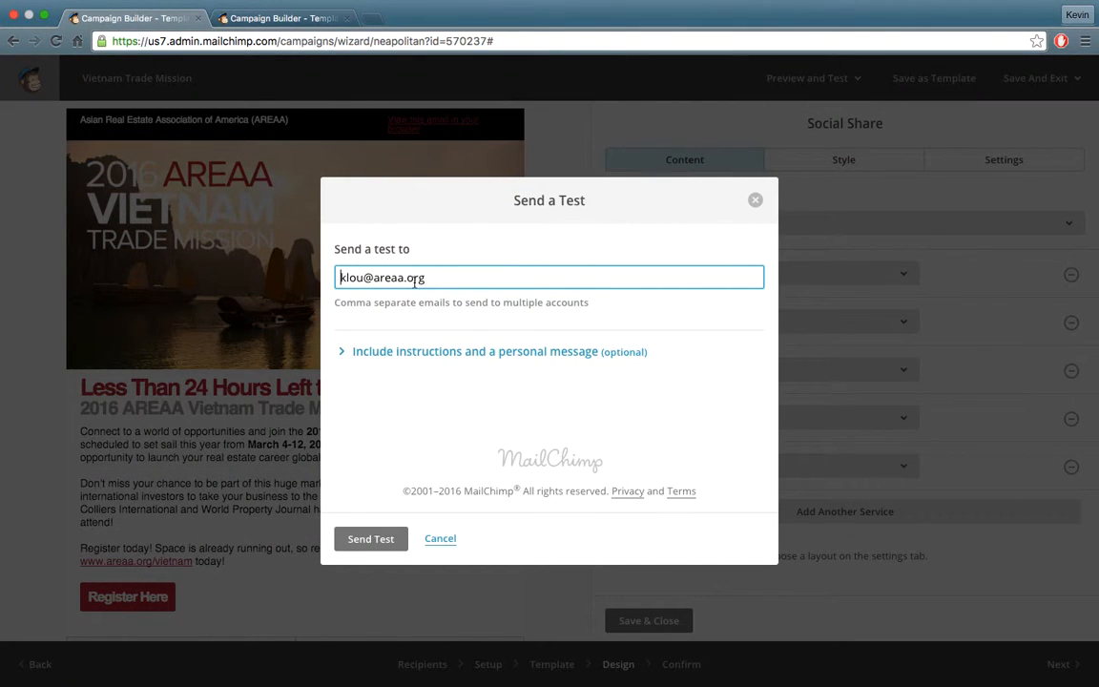
left_click(359, 539)
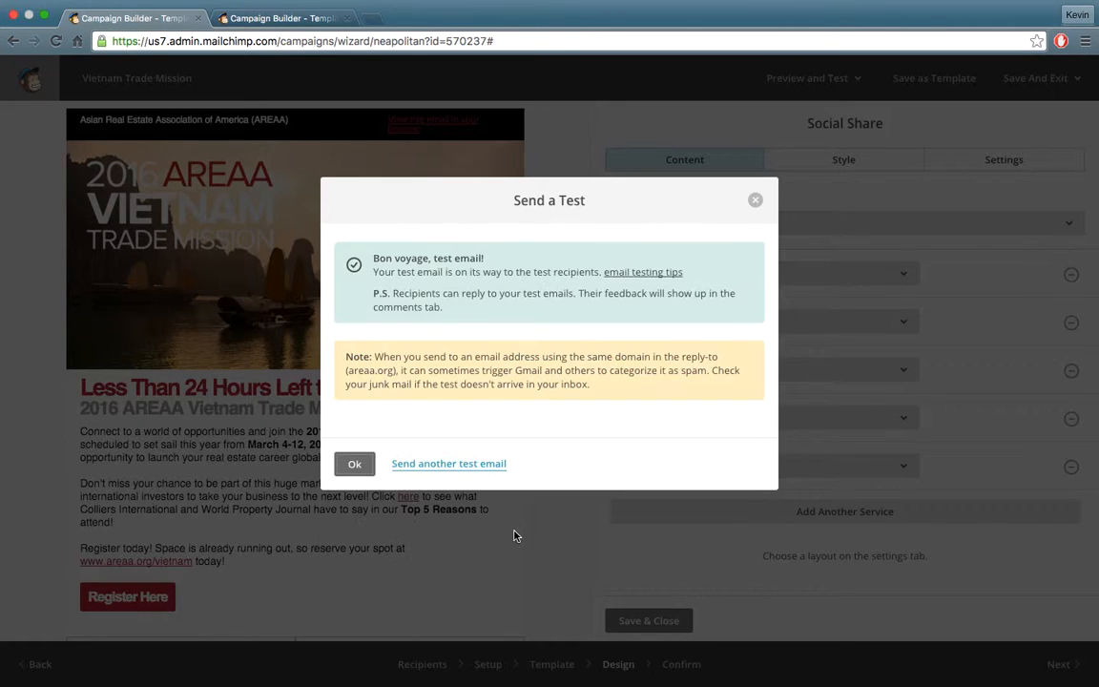
left_click(367, 466)
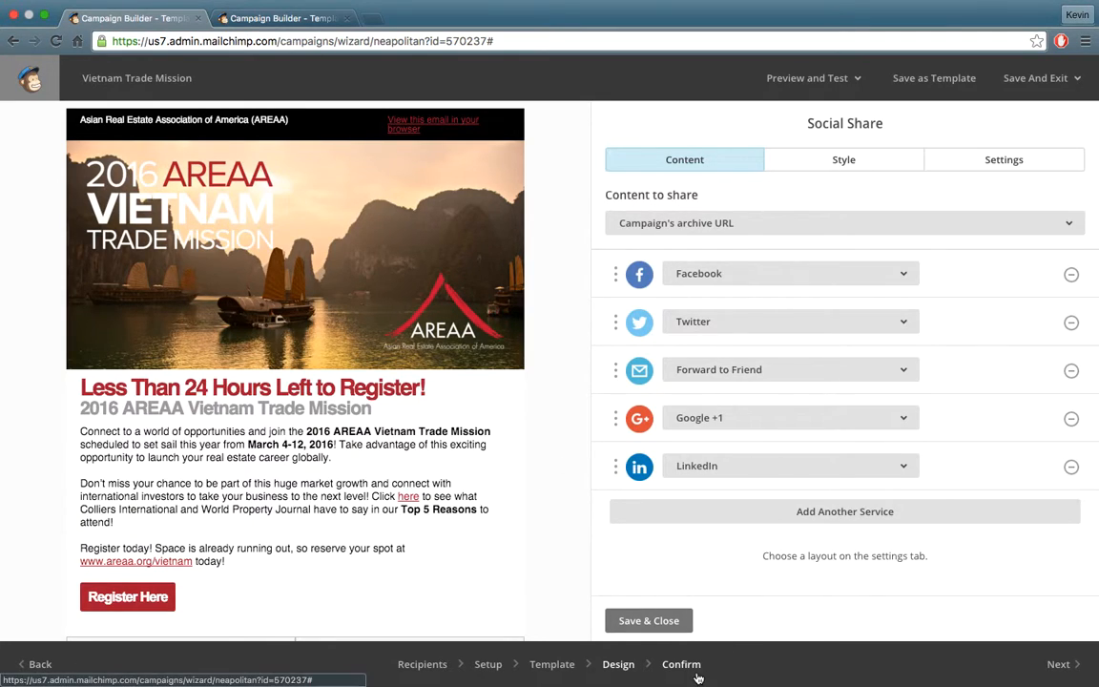
left_click(1051, 666)
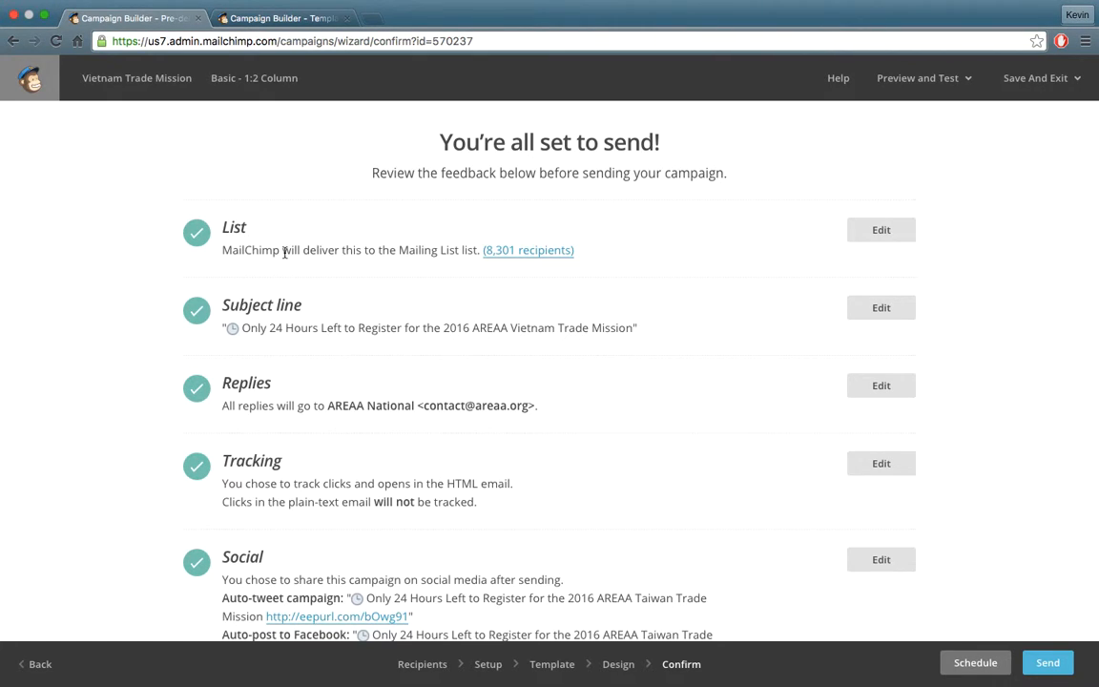
Schedule delivery for January 29, 2016 at 7:00 AM and confirm with Schedule Campaign.
scroll(573, 382, "down", 3)
scroll(558, 407, "down", 4)
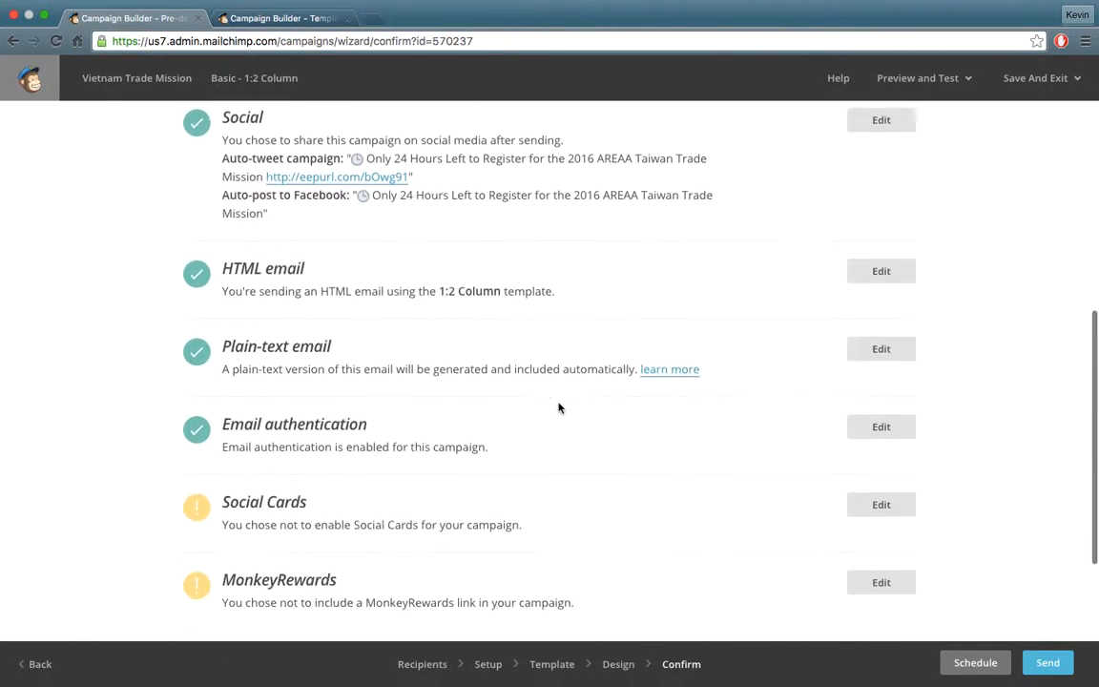
scroll(556, 304, "up", 4)
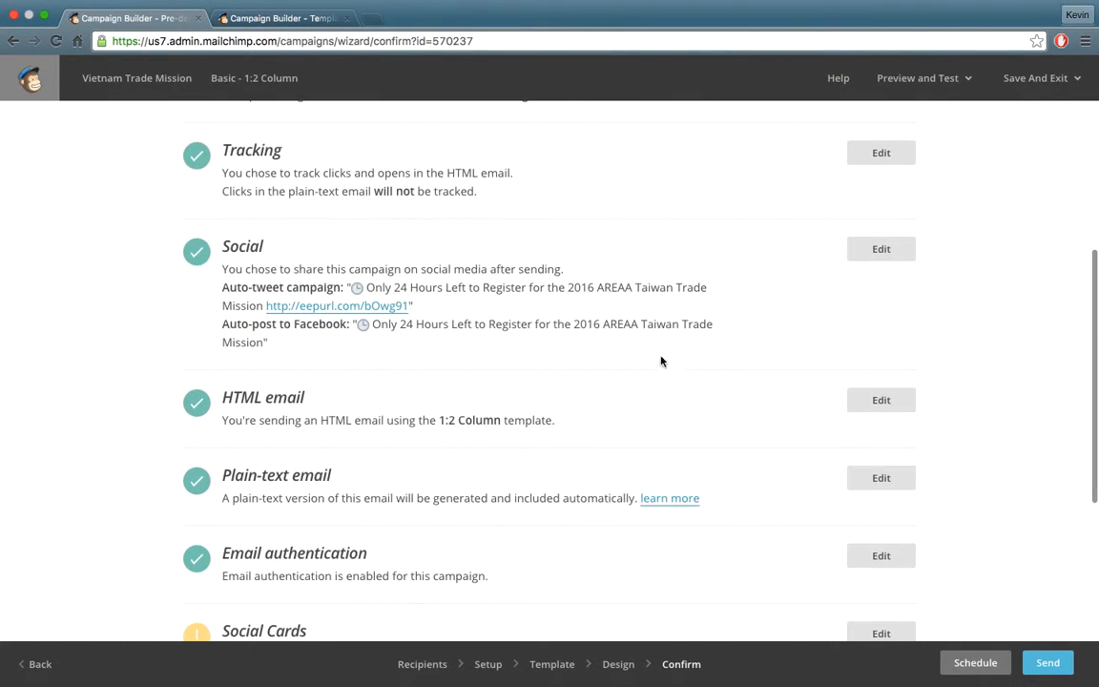
left_click(973, 664)
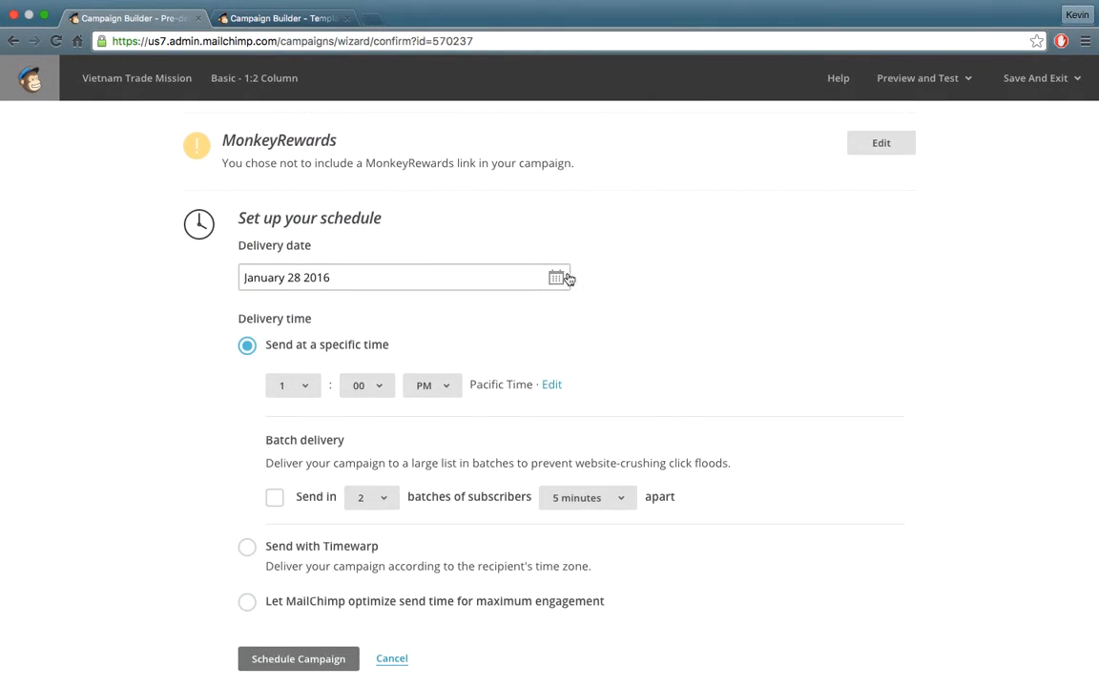
left_click(557, 248)
left_click(485, 441)
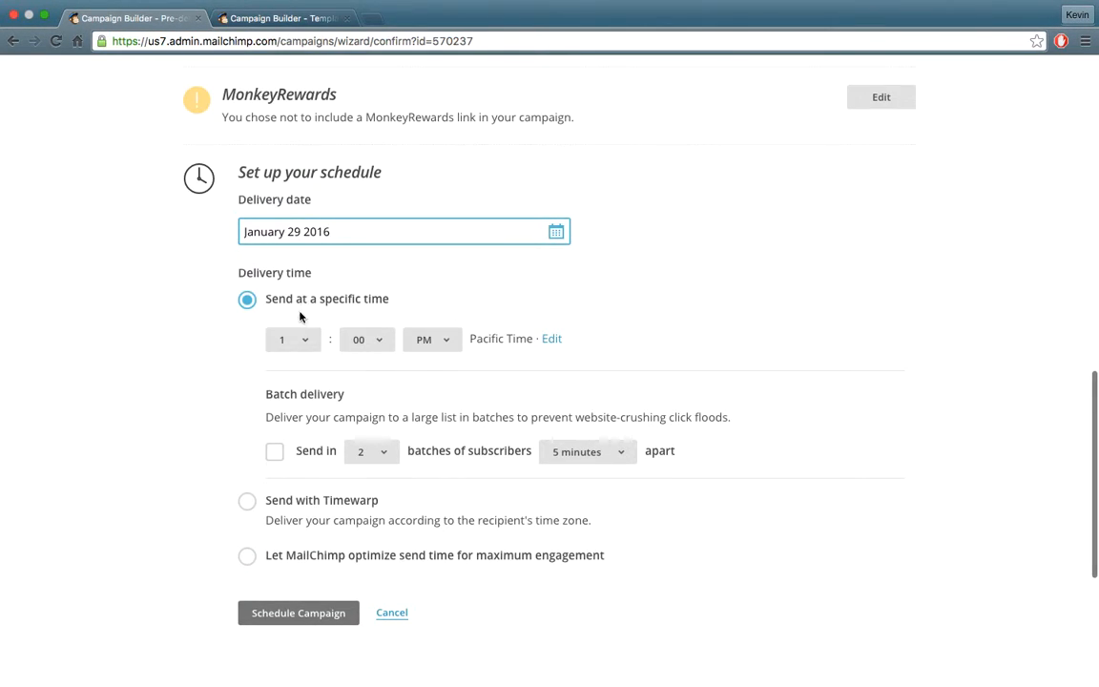
left_click(308, 343)
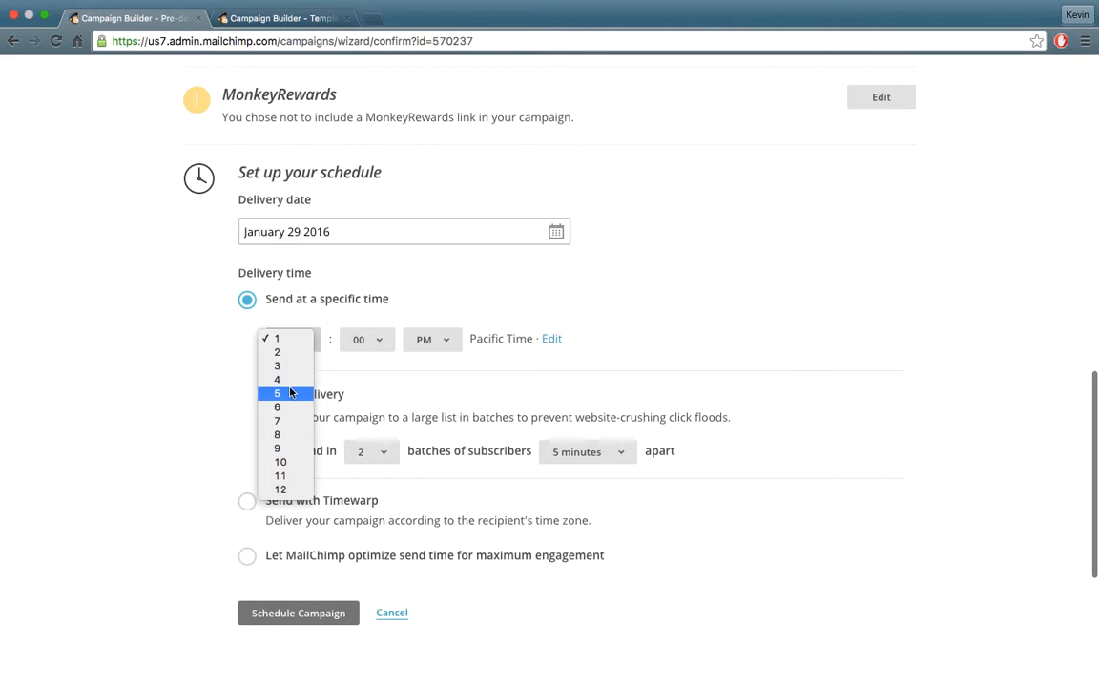
left_click(289, 419)
left_click(442, 349)
left_click(482, 320)
scroll(671, 288, "up", 10)
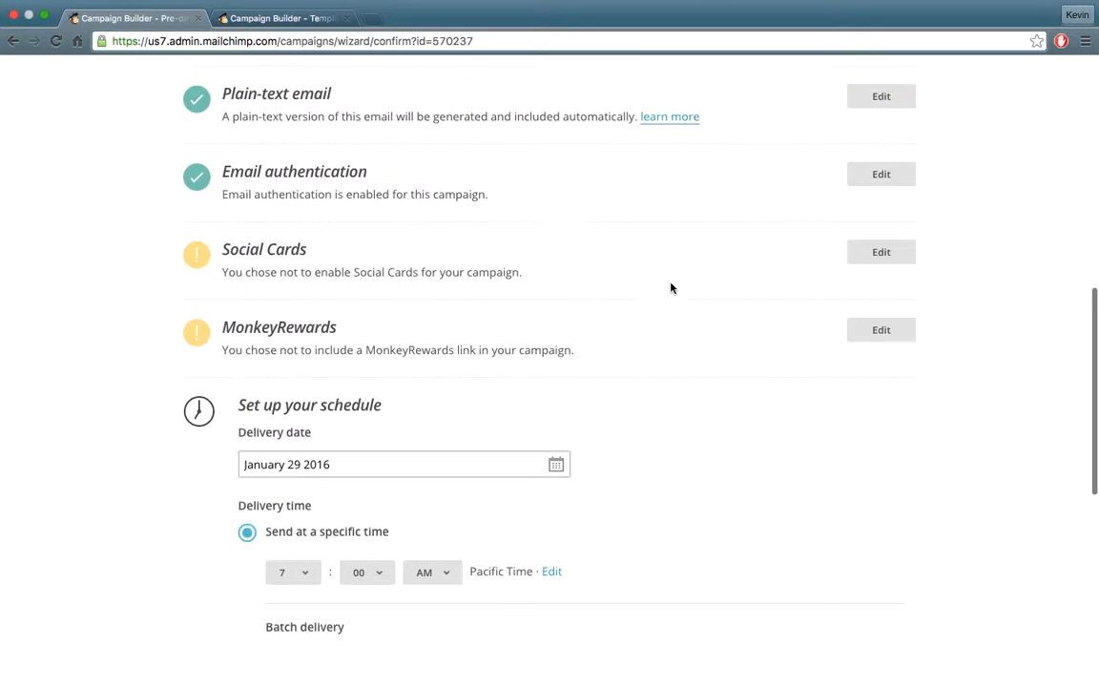
scroll(671, 304, "down", 12)
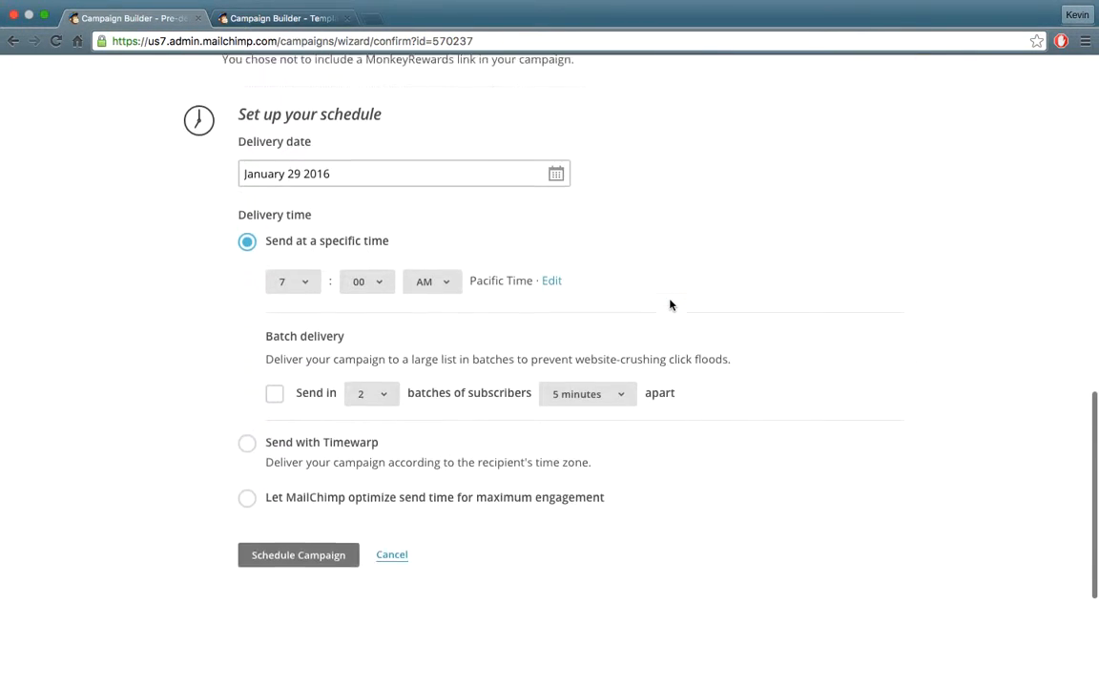
left_click(305, 442)
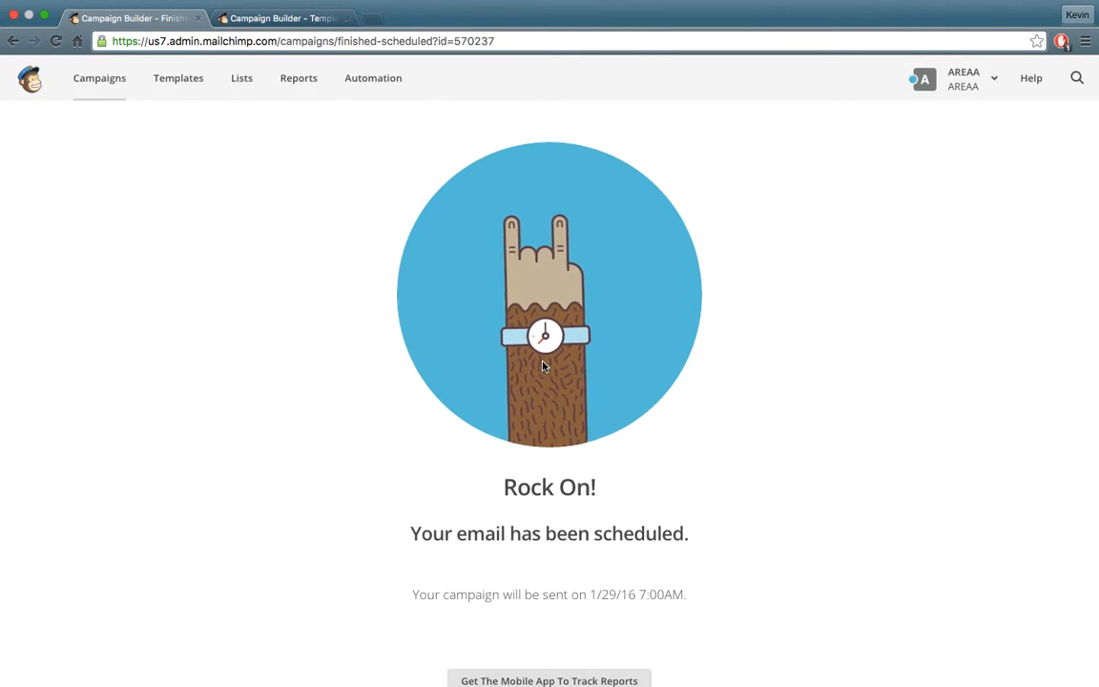
Open Vietnam Trade Mission from the Campaigns list and cancel the pause prompt to keep it scheduled.
left_click(88, 92)
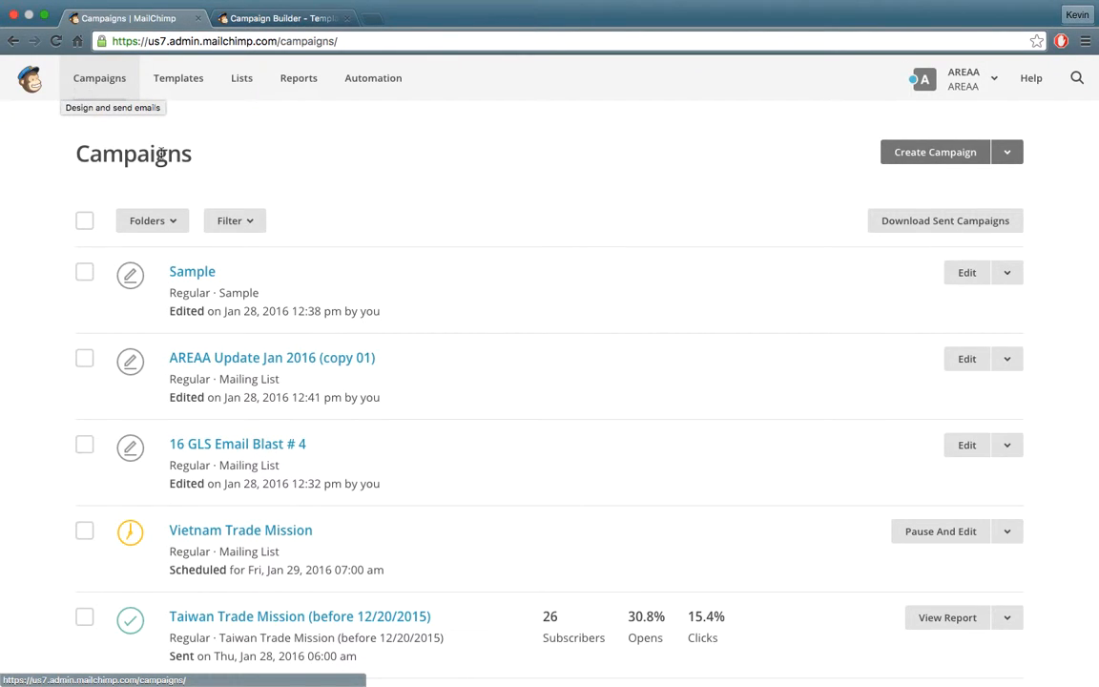
scroll(240, 381, "down", 5)
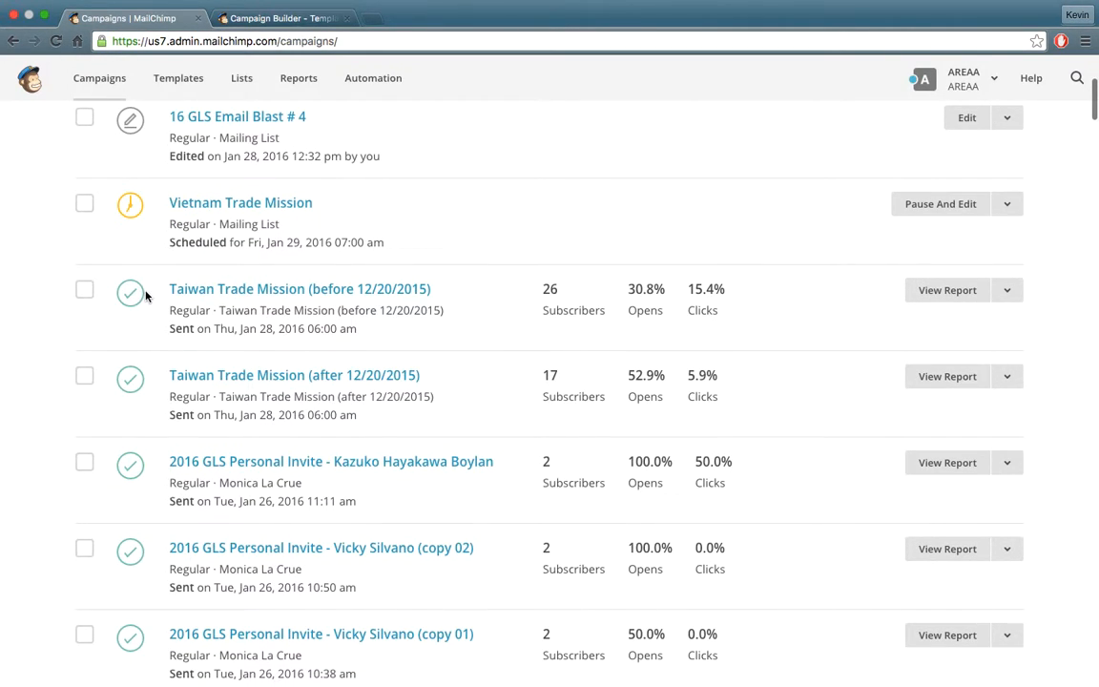
scroll(136, 277, "up", 3)
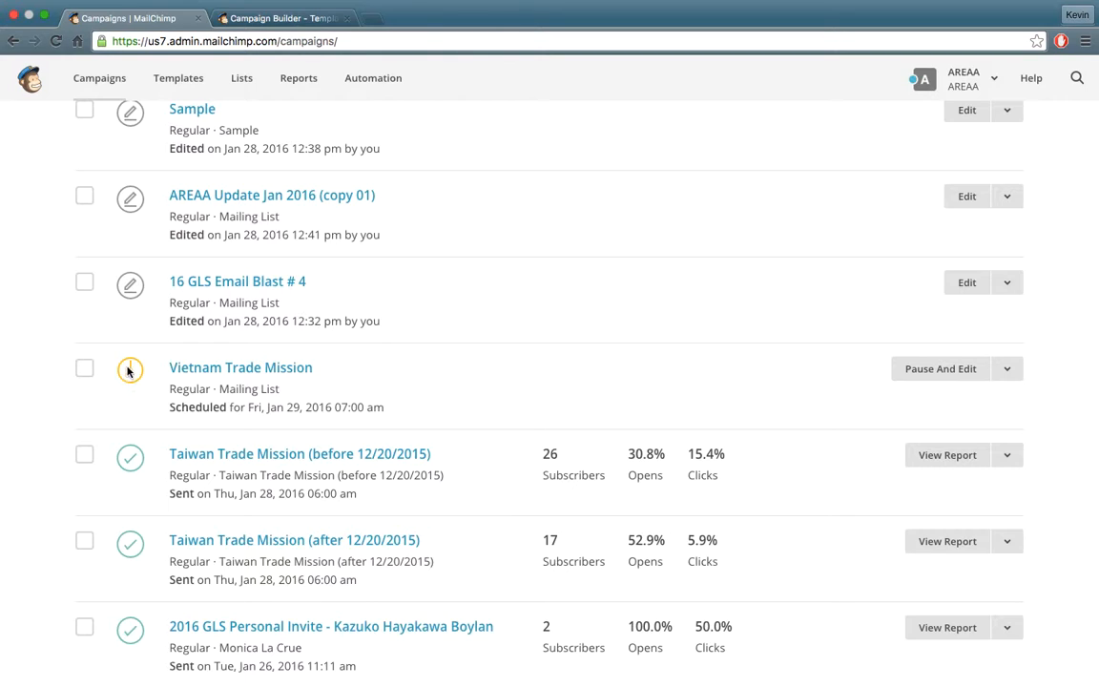
left_click(218, 371)
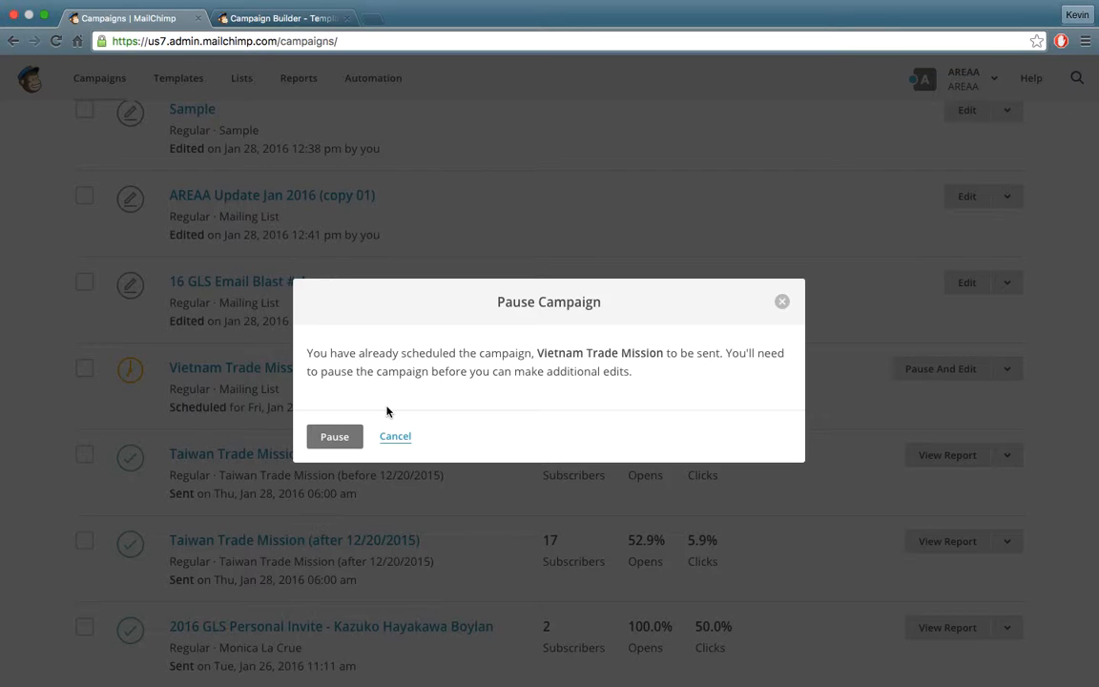
left_click(399, 437)
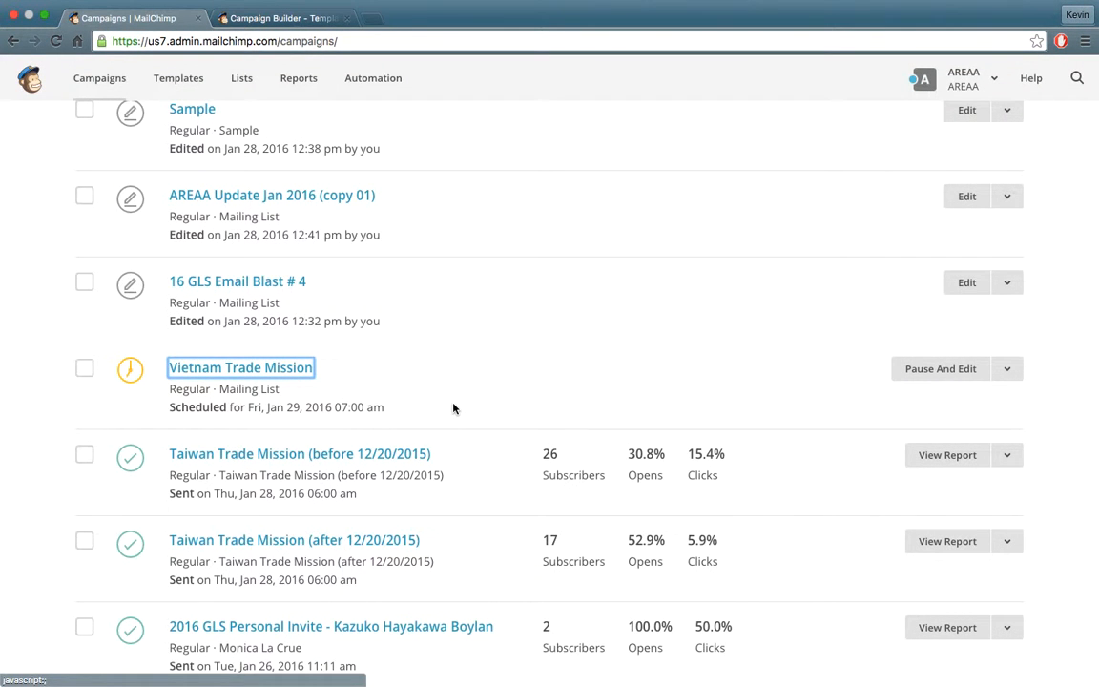